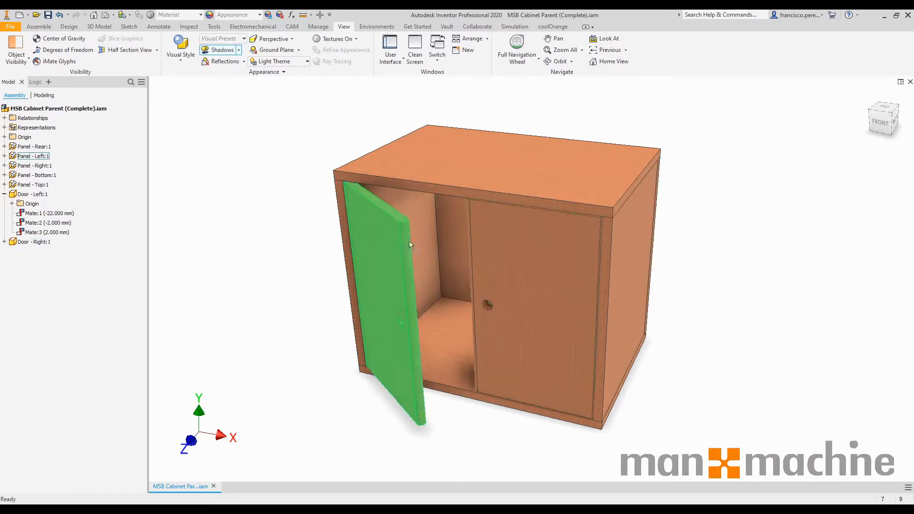
Swing the left cabinet door back and forth in the assembly to examine how it moves.
{"action": "left_click_drag", "start_coordinate": [399, 249], "coordinate": [424, 252]}
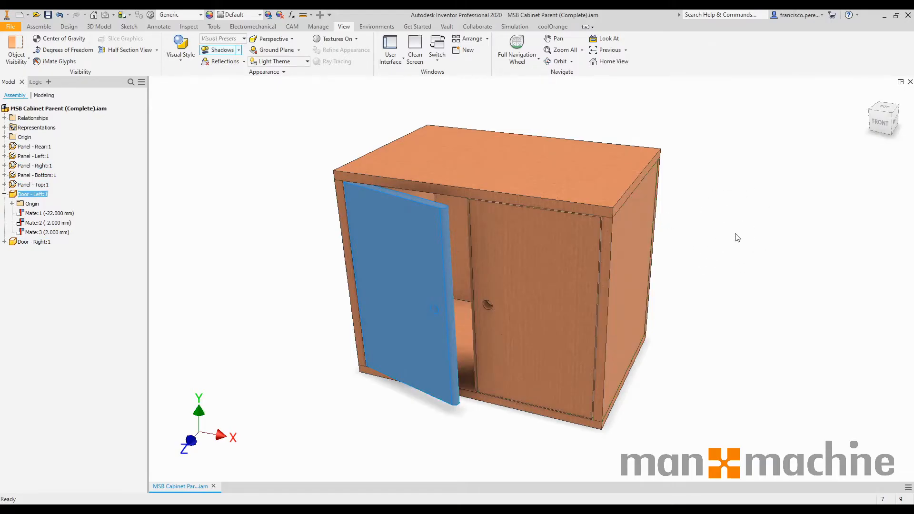
{"action": "middle_click_drag", "start_coordinate": [742, 206], "coordinate": [740, 217], "text": "shift"}
{"action": "mouse_move", "coordinate": [422, 281]}
{"action": "left_mouse_down"}
{"action": "mouse_move", "coordinate": [383, 298]}
{"action": "mouse_move", "coordinate": [423, 283]}
{"action": "left_mouse_up"}
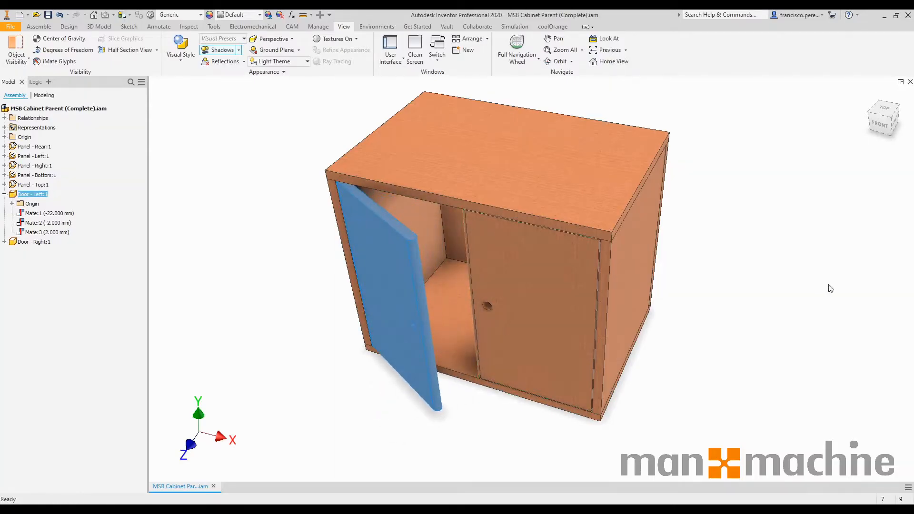
{"action": "left_click", "coordinate": [830, 288]}
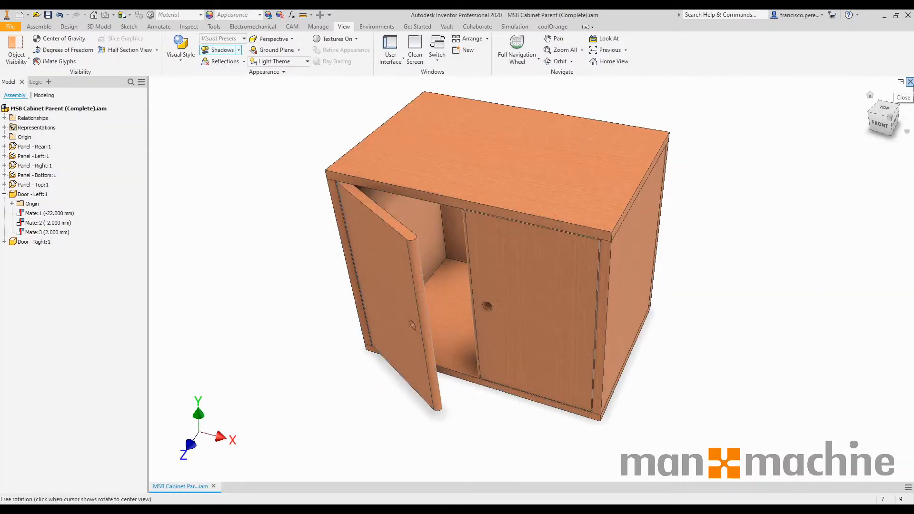
Close the cabinet assembly without saving and create a new part from the metric Standard (mm).ipt template.
{"action": "left_click", "coordinate": [910, 82]}
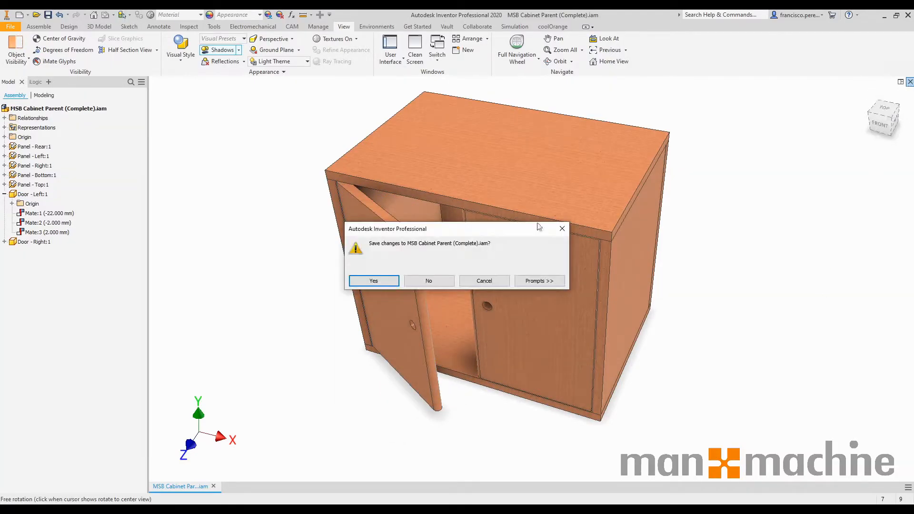
{"action": "left_click", "coordinate": [429, 281]}
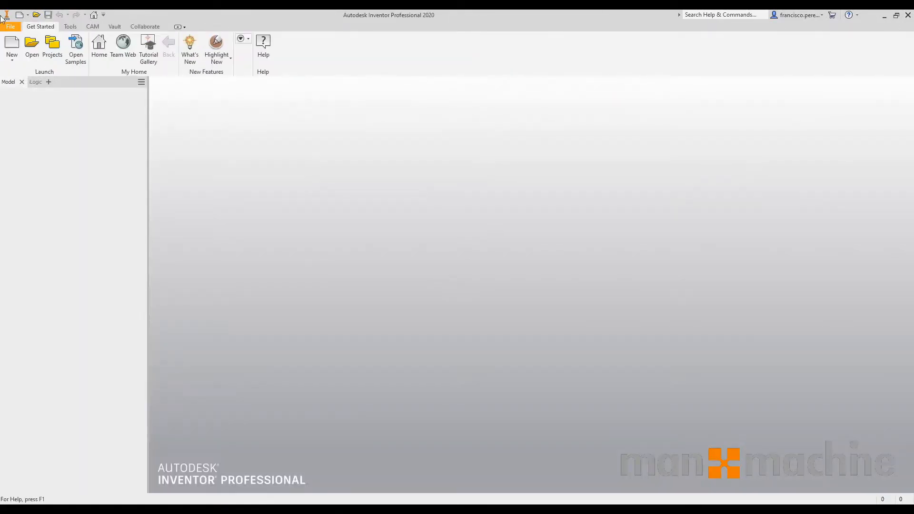
{"action": "left_click", "coordinate": [11, 46]}
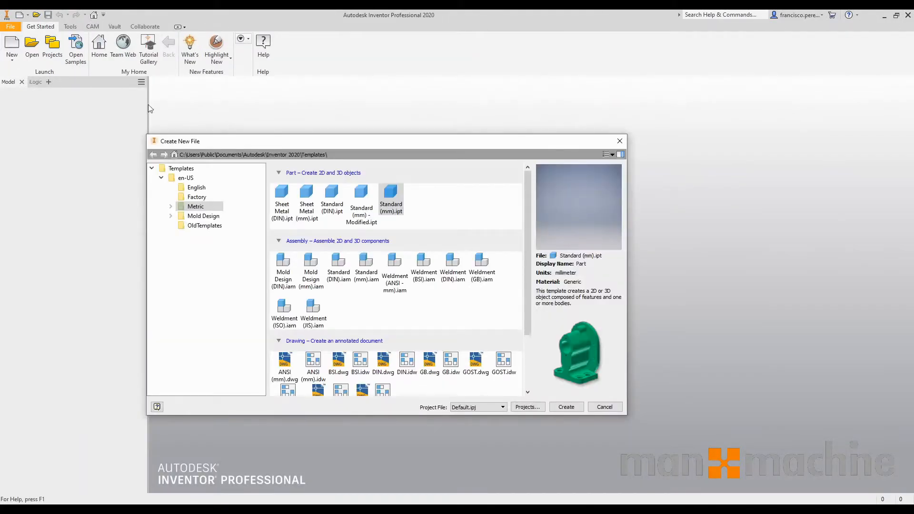
{"action": "double_click", "coordinate": [392, 199]}
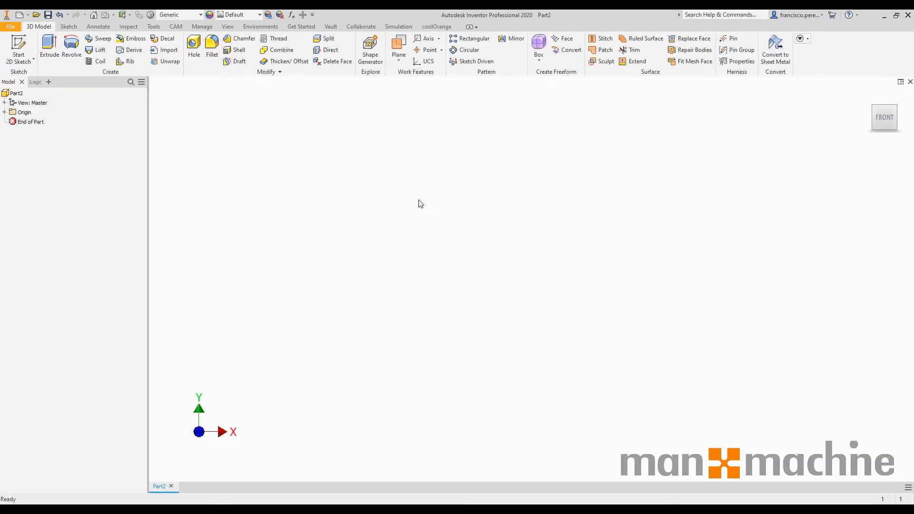
Start a 2D sketch on the horizontal XZ origin plane and view it straight from above.
{"action": "left_click", "coordinate": [19, 46]}
{"action": "left_click", "coordinate": [670, 279]}
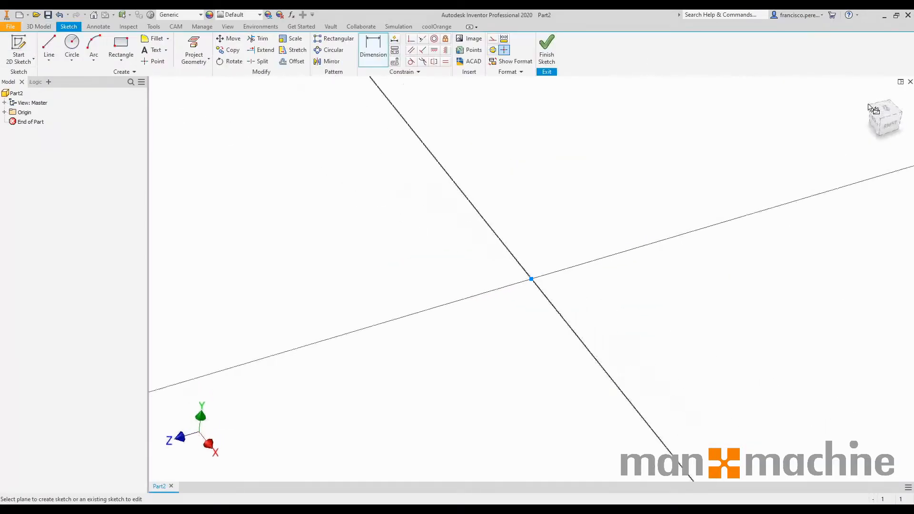
{"action": "left_click", "coordinate": [902, 98]}
{"action": "middle_click_drag", "start_coordinate": [715, 140], "coordinate": [528, 227]}
{"action": "key", "text": "r"}
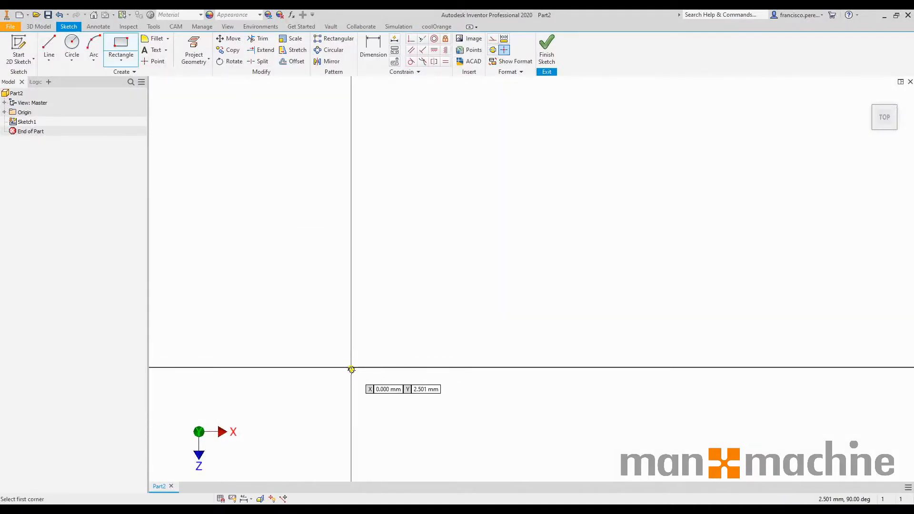
{"action": "left_click", "coordinate": [351, 367]}
{"action": "key", "text": "Escape"}
Sketch a rectangle about 287 mm wide with its first corner on the sketch origin.
{"action": "left_click", "coordinate": [121, 46]}
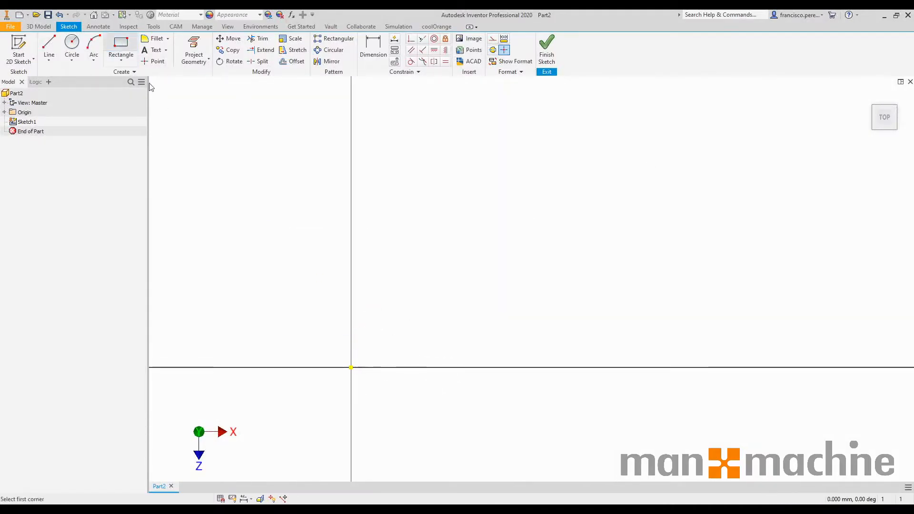
{"action": "left_click", "coordinate": [350, 368]}
{"action": "left_click", "coordinate": [351, 367]}
{"action": "left_click", "coordinate": [678, 149]}
Dimension the rectangle's upper horizontal edge with the named parameter WIDTH = 600.
{"action": "middle_click_drag", "start_coordinate": [513, 147], "coordinate": [449, 239]}
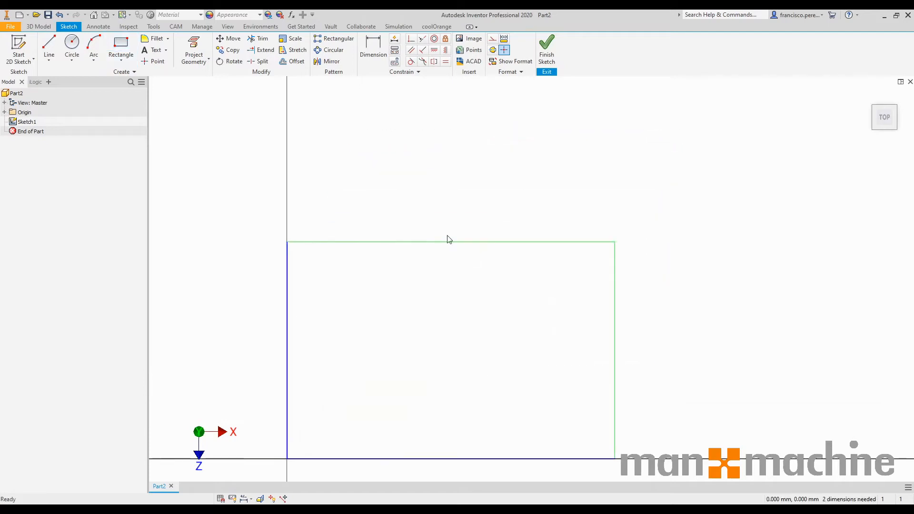
{"action": "key", "text": "d"}
{"action": "left_click", "coordinate": [449, 242]}
{"action": "left_click", "coordinate": [440, 146]}
{"action": "type", "text": "wid"}
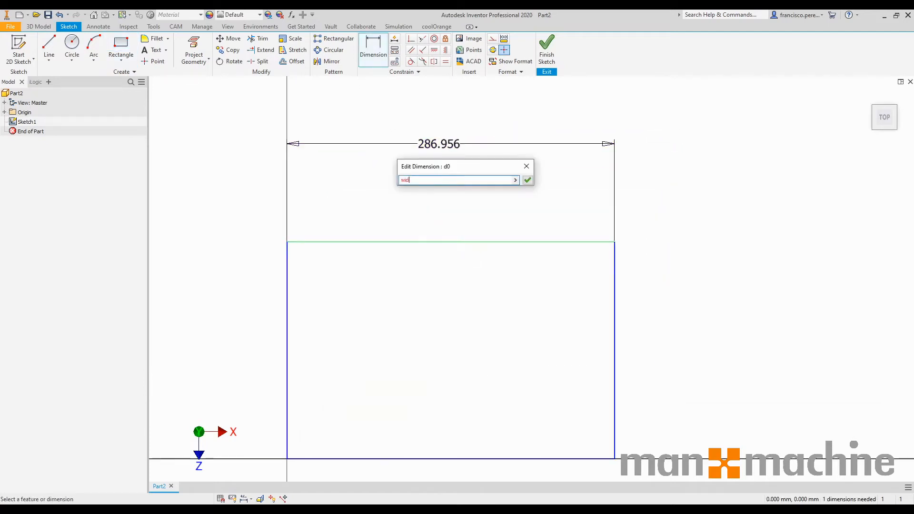
{"action": "type", "text": "IDTH = 600"}
{"action": "key", "text": "Return"}
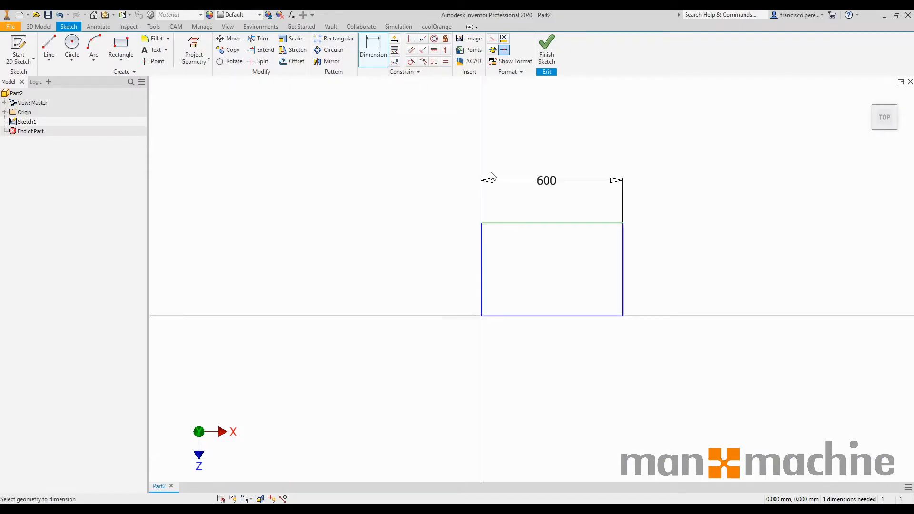
Dimension the rectangle's vertical edge with the named parameter DEPTH = 400 and finish the sketch.
{"action": "left_click", "coordinate": [549, 272]}
{"action": "left_click", "coordinate": [622, 287]}
{"action": "type", "text": "DEP"}
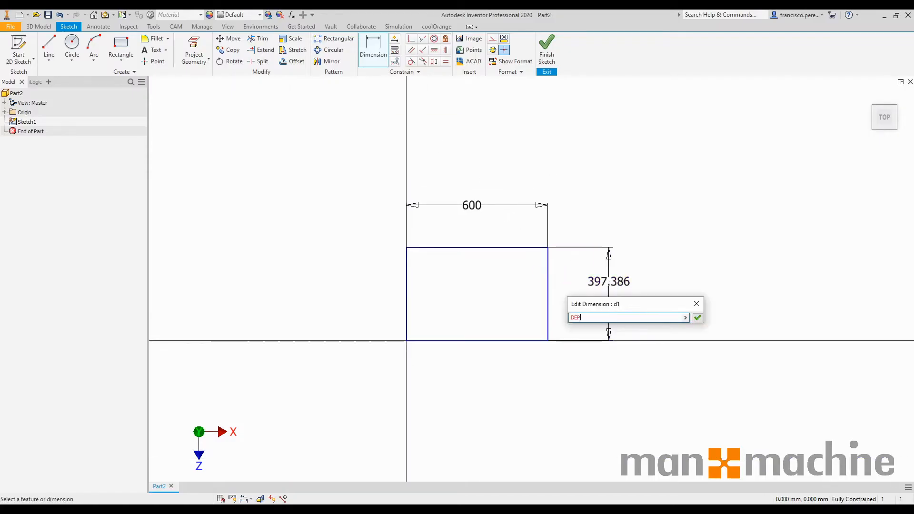
{"action": "type", "text": "TH = 400"}
{"action": "key", "text": "Return"}
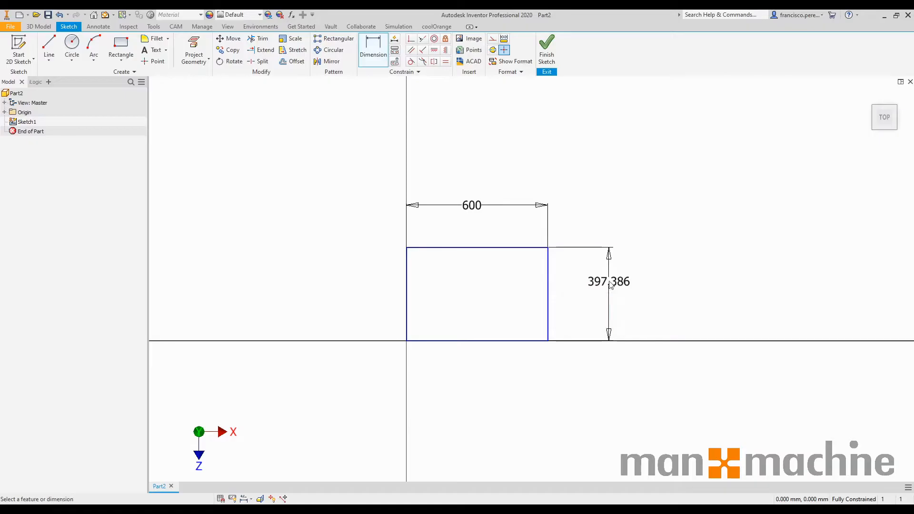
{"action": "left_click", "coordinate": [546, 52]}
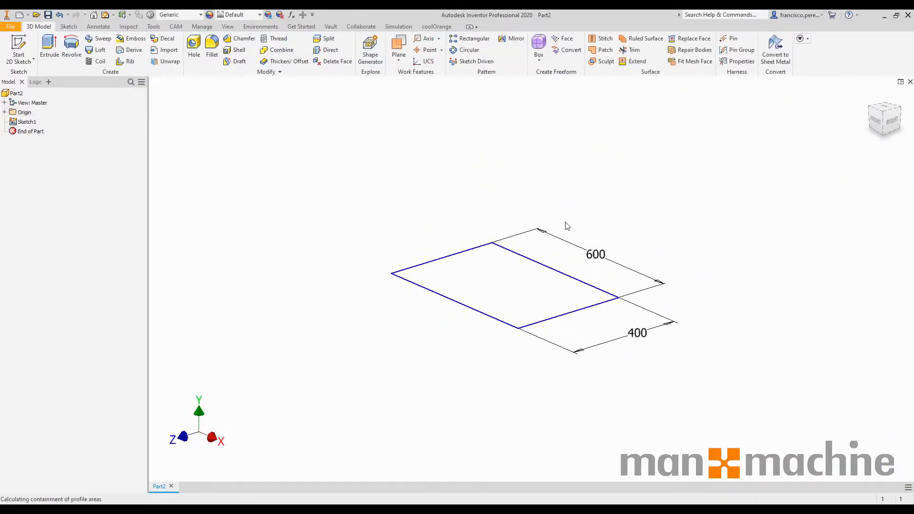
Extrude the rectangle upward as a surface with the distance set to the named parameter HEIGHT = 600.
{"action": "key", "text": "e"}
{"action": "left_click_drag", "start_coordinate": [509, 232], "coordinate": [524, 123]}
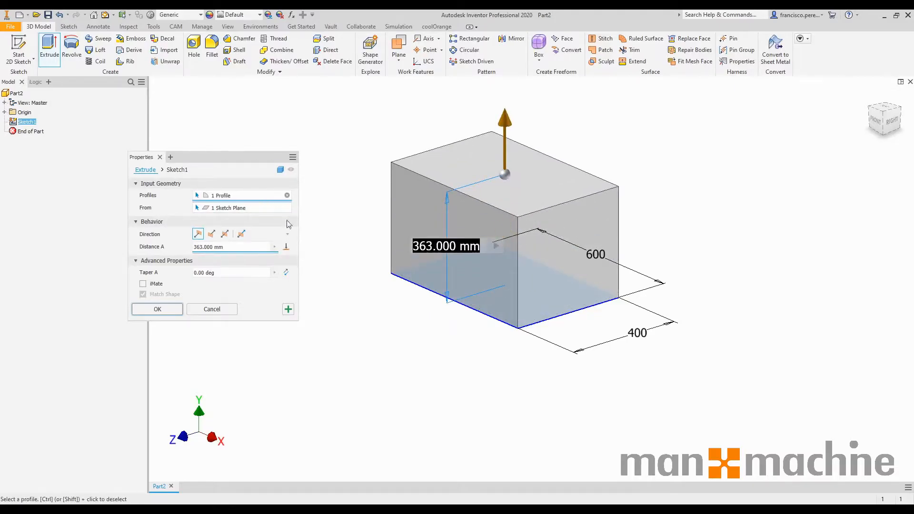
{"action": "left_click", "coordinate": [281, 170]}
{"action": "left_click", "coordinate": [232, 247]}
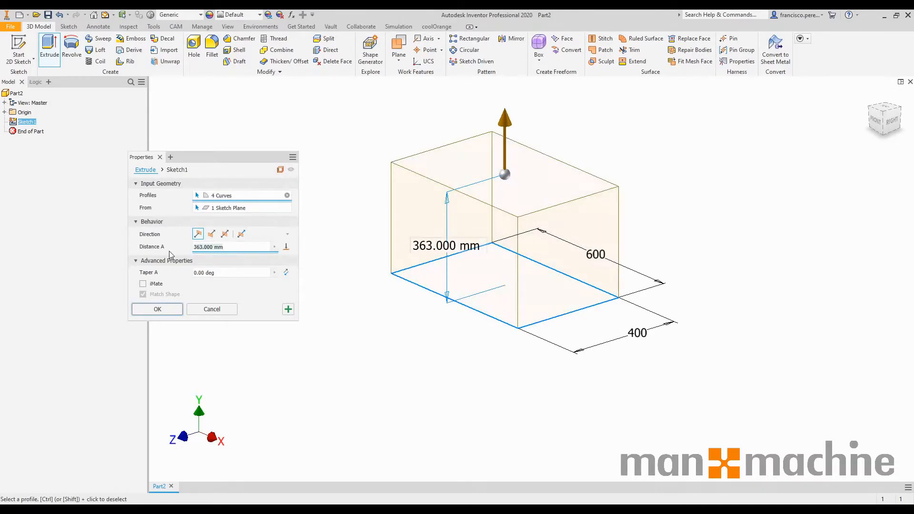
{"action": "type", "text": "heig"}
{"action": "key", "text": "BackSpace"}
{"action": "key", "text": "BackSpace"}
{"action": "key", "text": "BackSpace"}
{"action": "key", "text": "BackSpace"}
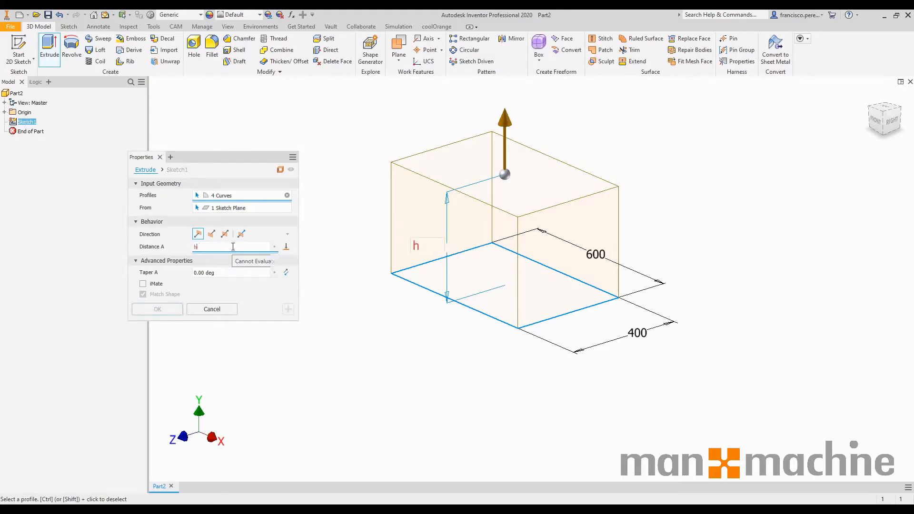
{"action": "type", "text": "HEIGHT = 600"}
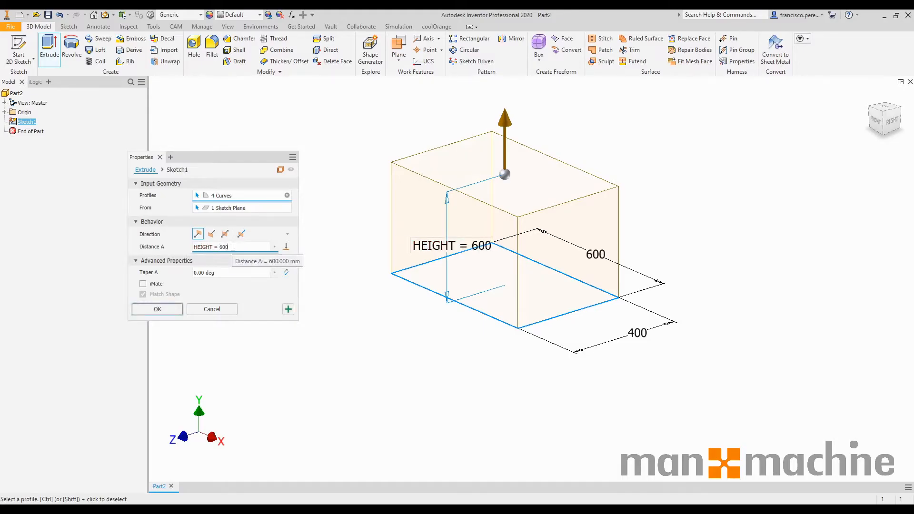
{"action": "double_click", "coordinate": [233, 247]}
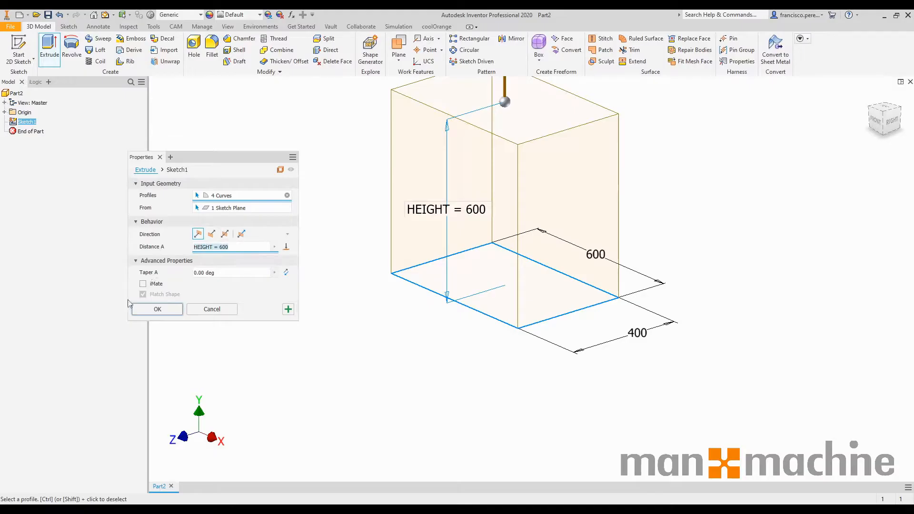
{"action": "left_click", "coordinate": [157, 309]}
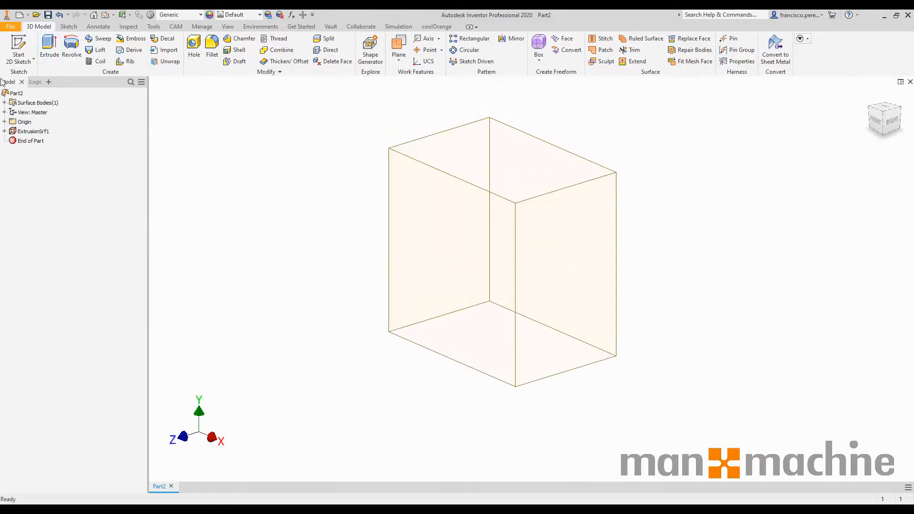
Close the open top of the extruded surface with a boundary patch along its upper edge loop.
{"action": "left_click", "coordinate": [5, 104]}
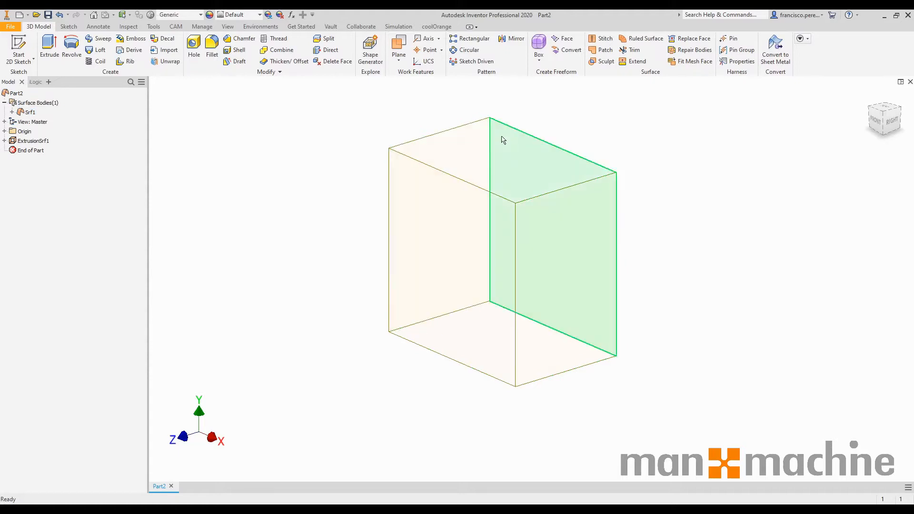
{"action": "middle_click_drag", "start_coordinate": [661, 304], "coordinate": [659, 331]}
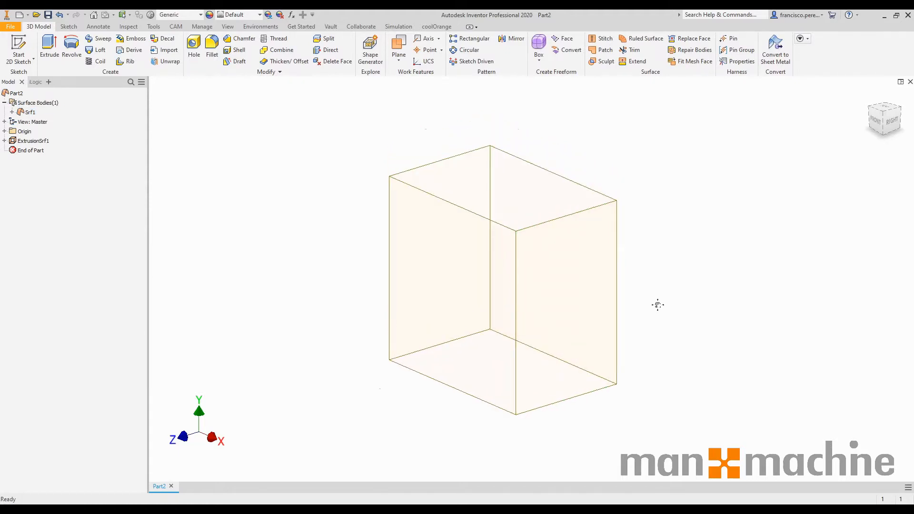
{"action": "scroll", "coordinate": [681, 285], "scroll_direction": "up", "scroll_amount": 2}
{"action": "left_click", "coordinate": [606, 51]}
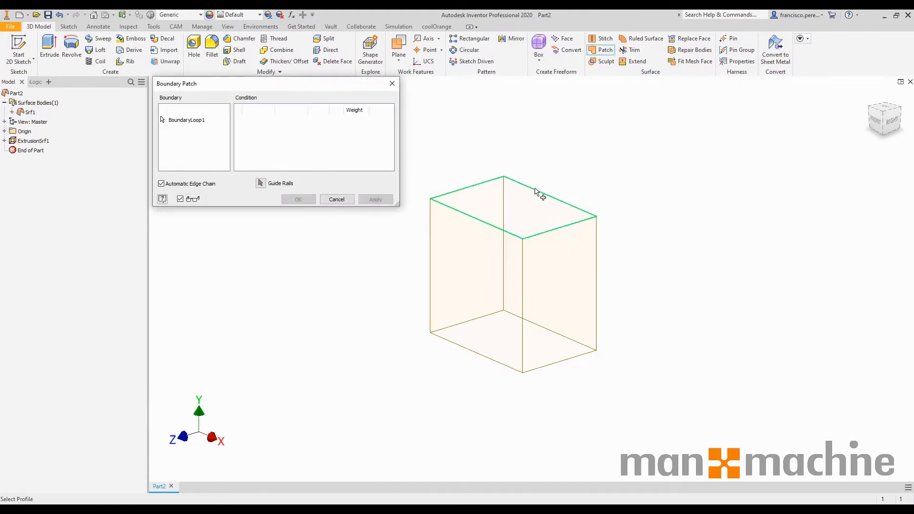
{"action": "left_click", "coordinate": [541, 193]}
{"action": "middle_click_drag", "start_coordinate": [585, 239], "coordinate": [618, 303], "text": "shift"}
{"action": "left_click", "coordinate": [298, 199]}
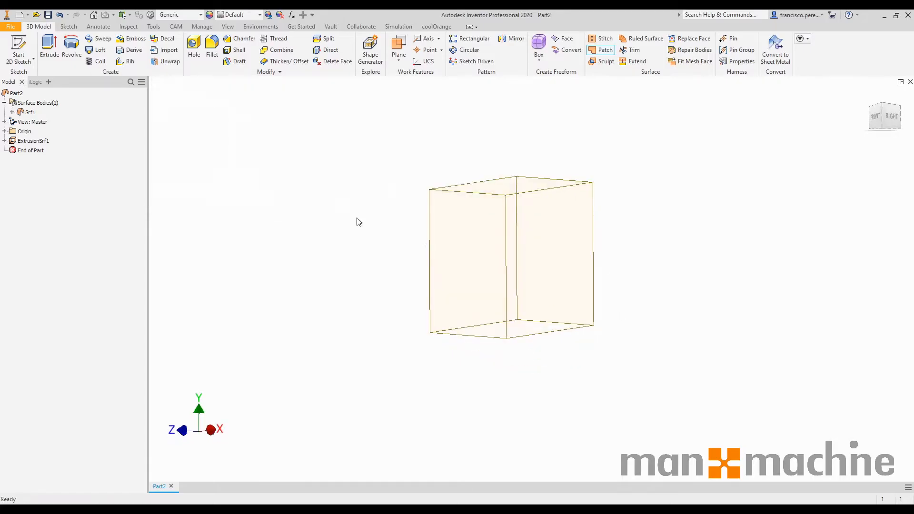
Close the open bottom of the surface box with a boundary patch along its lower edge loop.
{"action": "key", "text": "F6"}
{"action": "left_click", "coordinate": [606, 50]}
{"action": "left_click", "coordinate": [526, 289]}
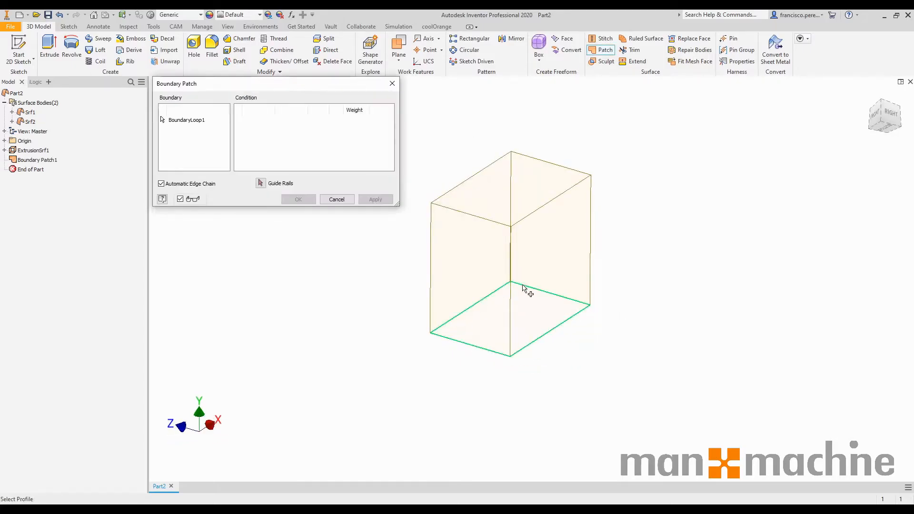
{"action": "left_click", "coordinate": [298, 199]}
{"action": "middle_click_drag", "start_coordinate": [348, 259], "coordinate": [591, 202], "text": "shift"}
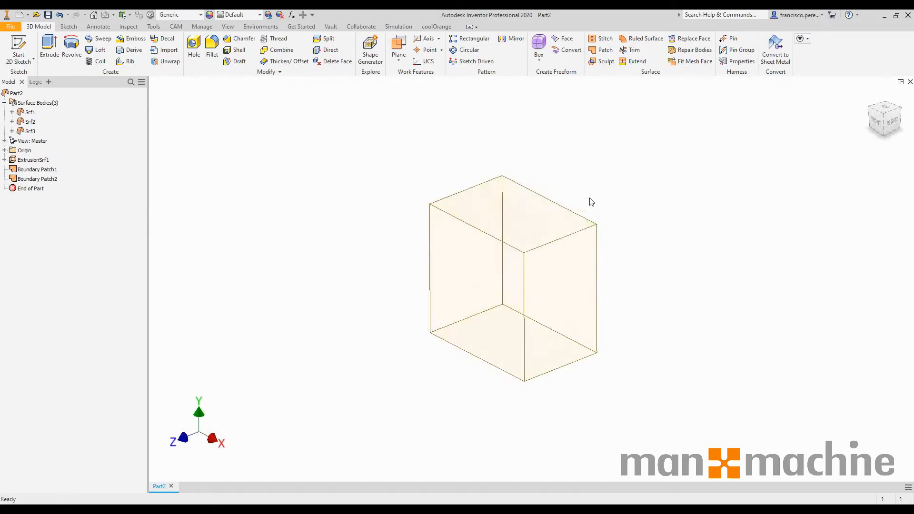
{"action": "scroll", "coordinate": [571, 170], "scroll_direction": "down", "scroll_amount": 4}
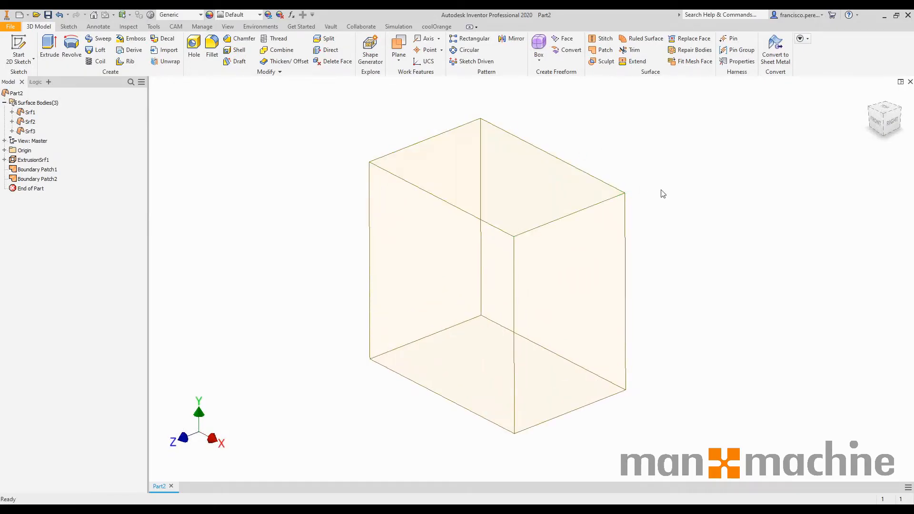
{"action": "left_click", "coordinate": [549, 185]}
{"action": "left_click", "coordinate": [559, 262]}
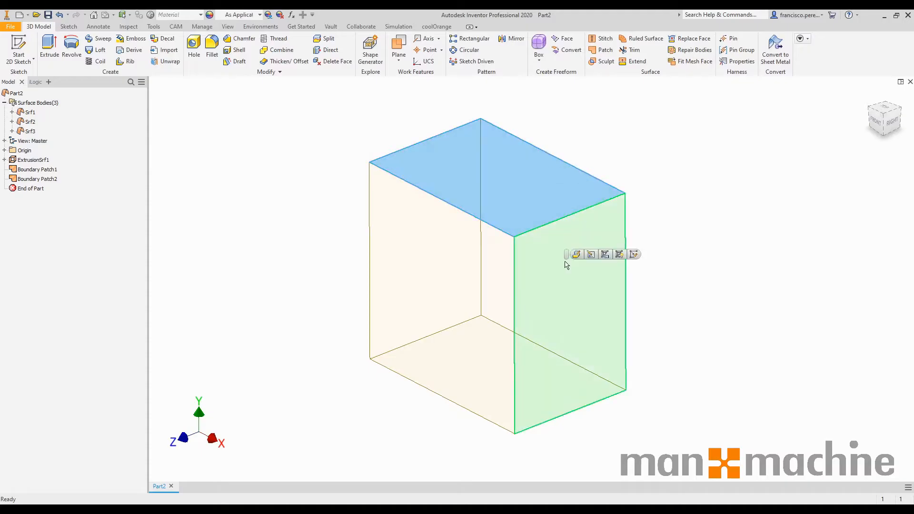
{"action": "left_click", "coordinate": [488, 270]}
{"action": "left_click", "coordinate": [447, 160]}
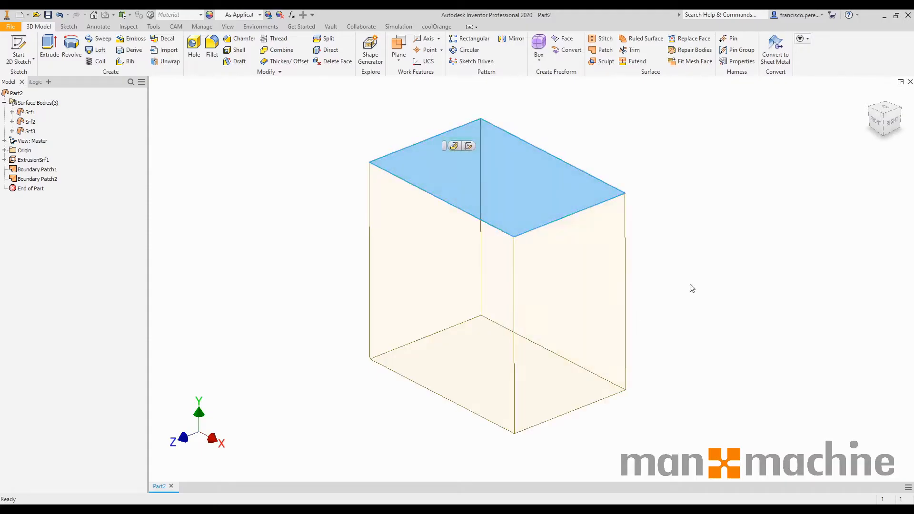
{"action": "left_click", "coordinate": [731, 228]}
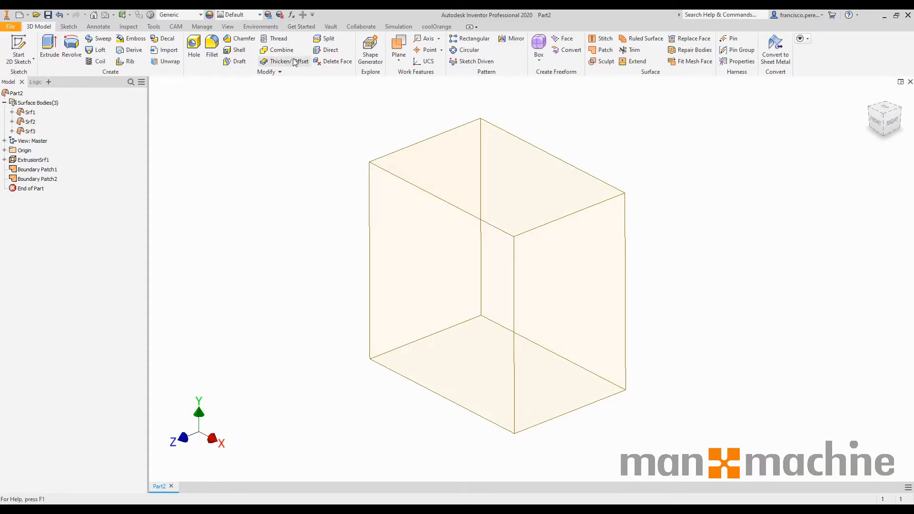
Add a numeric user parameter named PANEL_THICKNESS to the part's parameters.
{"action": "left_click", "coordinate": [291, 15]}
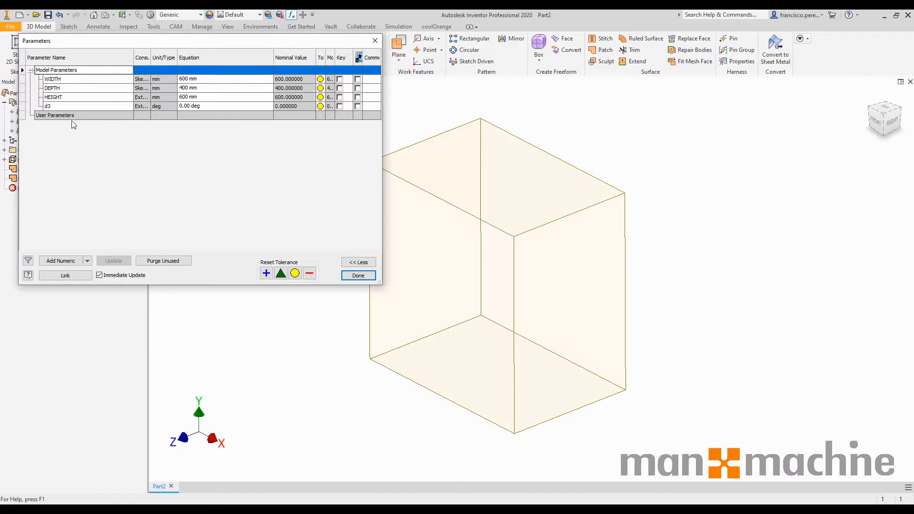
{"action": "left_click", "coordinate": [72, 116]}
{"action": "left_click", "coordinate": [66, 262]}
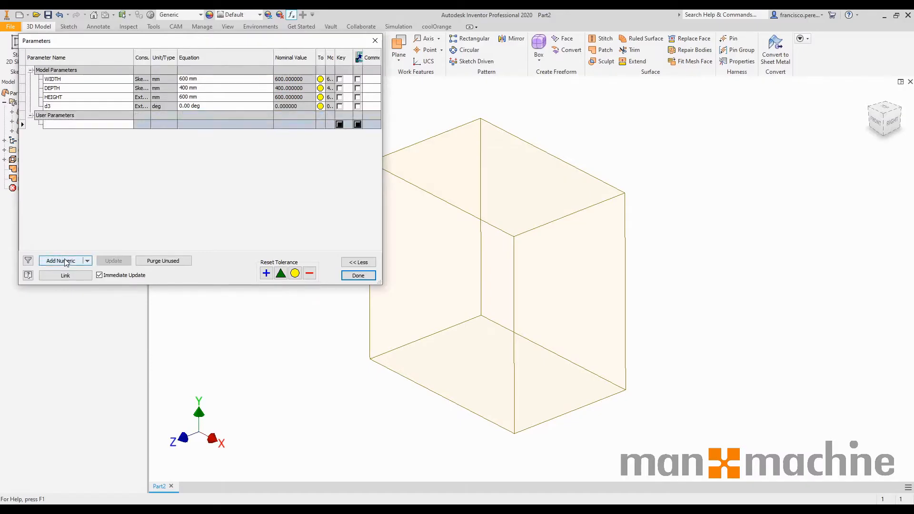
{"action": "type", "text": "PANEL_THICKNESS"}
{"action": "key", "text": "Return"}
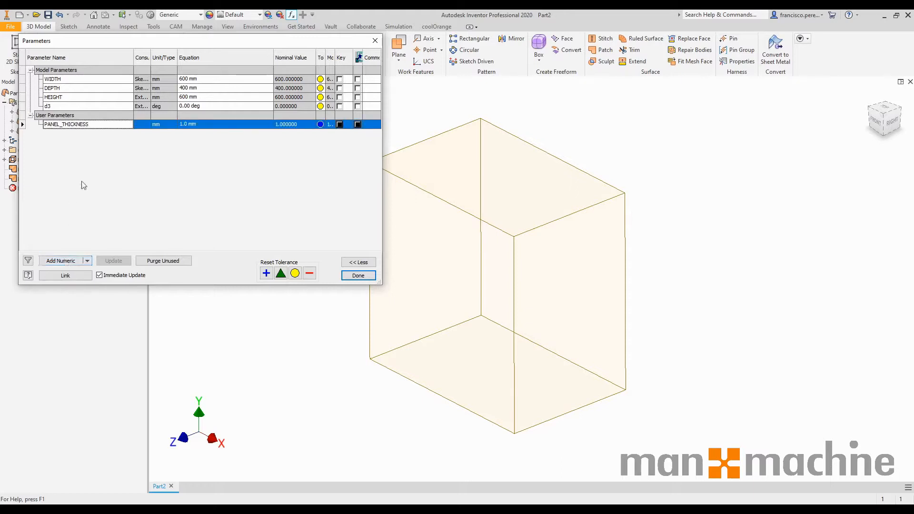
Set the PANEL_THICKNESS user parameter to 20 mm and finish editing the parameters.
{"action": "left_click", "coordinate": [219, 125]}
{"action": "type", "text": "20"}
{"action": "key", "text": "Return"}
{"action": "left_click", "coordinate": [104, 123]}
{"action": "left_click", "coordinate": [346, 276]}
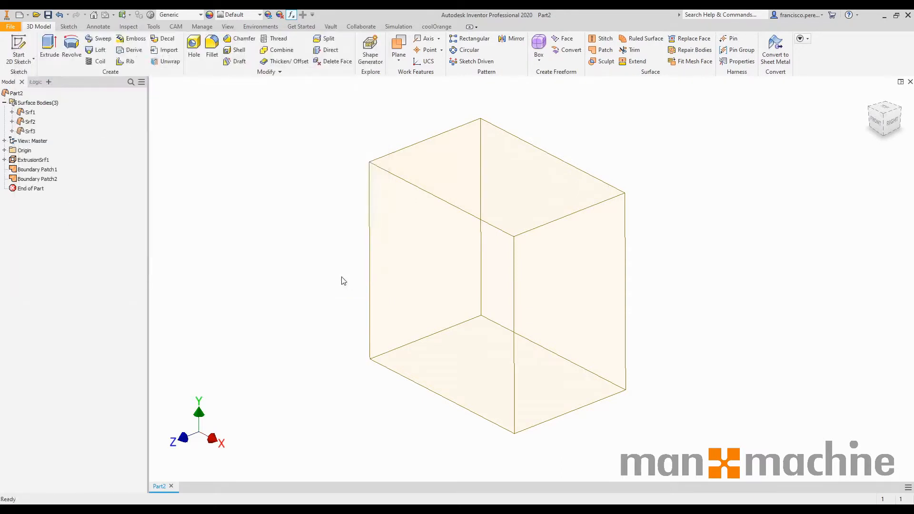
Thicken the back face of the surface box inward by PANEL_THICKNESS as a new solid, and highlight its body.
{"action": "middle_click_drag", "start_coordinate": [670, 180], "coordinate": [590, 215]}
{"action": "middle_click_drag", "start_coordinate": [652, 188], "coordinate": [588, 198], "text": "shift"}
{"action": "middle_click_drag", "start_coordinate": [653, 194], "coordinate": [512, 163]}
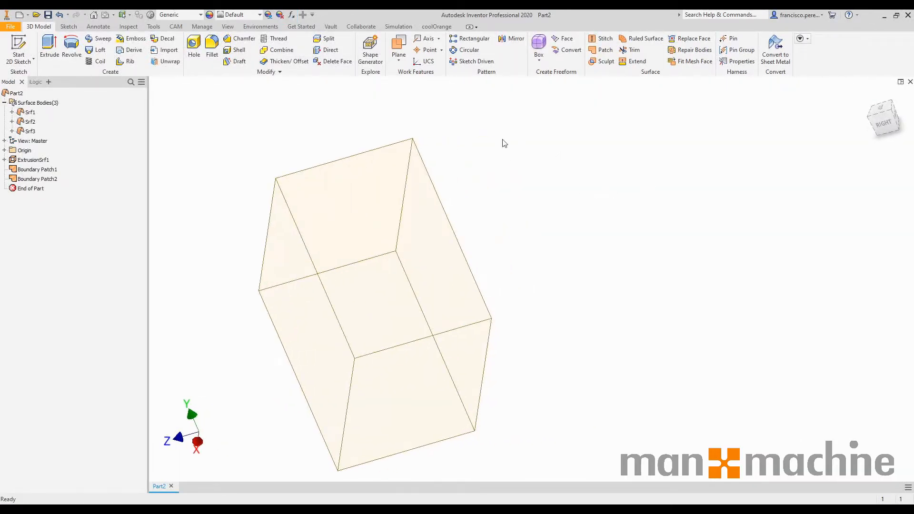
{"action": "left_click", "coordinate": [289, 62]}
{"action": "left_click", "coordinate": [451, 282]}
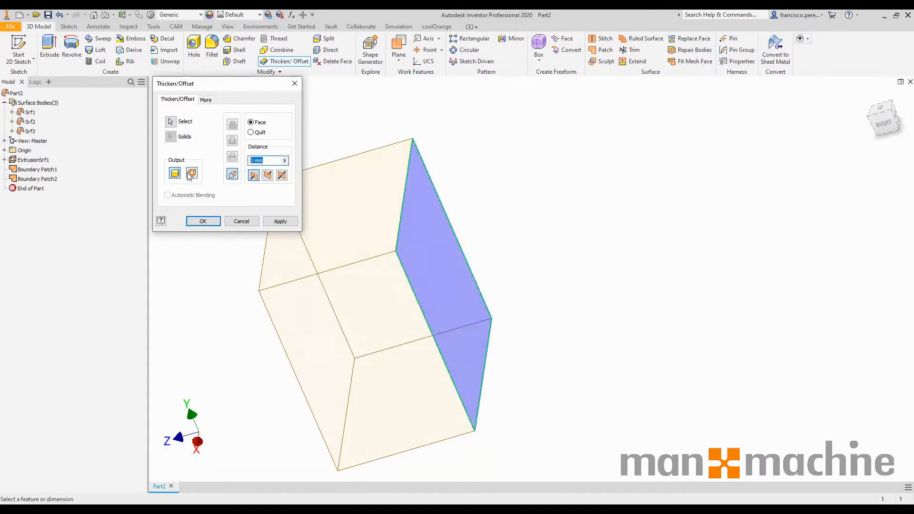
{"action": "key", "text": "ctrl+v"}
{"action": "middle_click_drag", "start_coordinate": [438, 233], "coordinate": [552, 205], "text": "shift"}
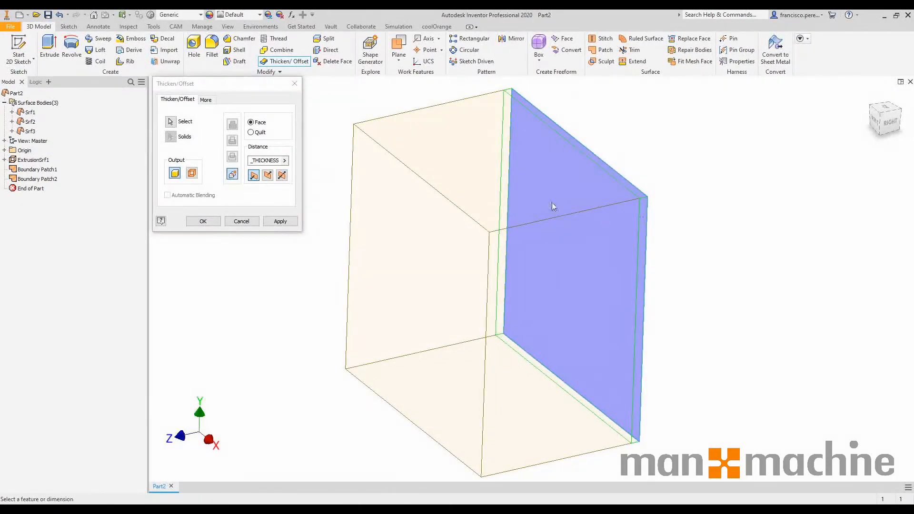
{"action": "left_click", "coordinate": [232, 176]}
{"action": "left_click", "coordinate": [200, 221]}
{"action": "left_click", "coordinate": [4, 103]}
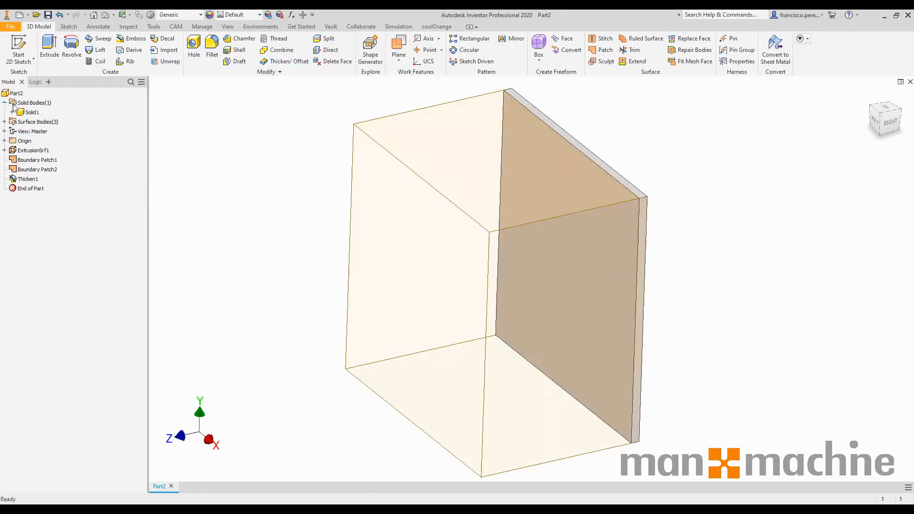
{"action": "left_click", "coordinate": [32, 113]}
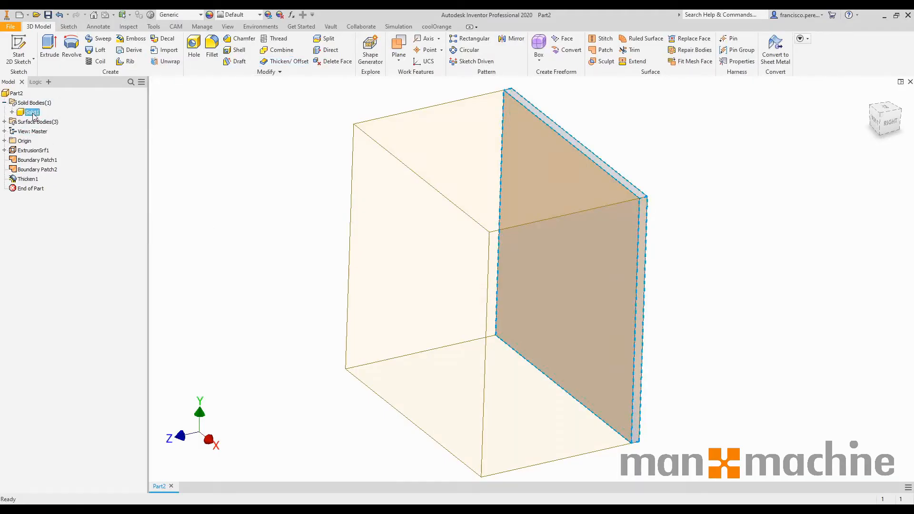
{"action": "left_click", "coordinate": [236, 208]}
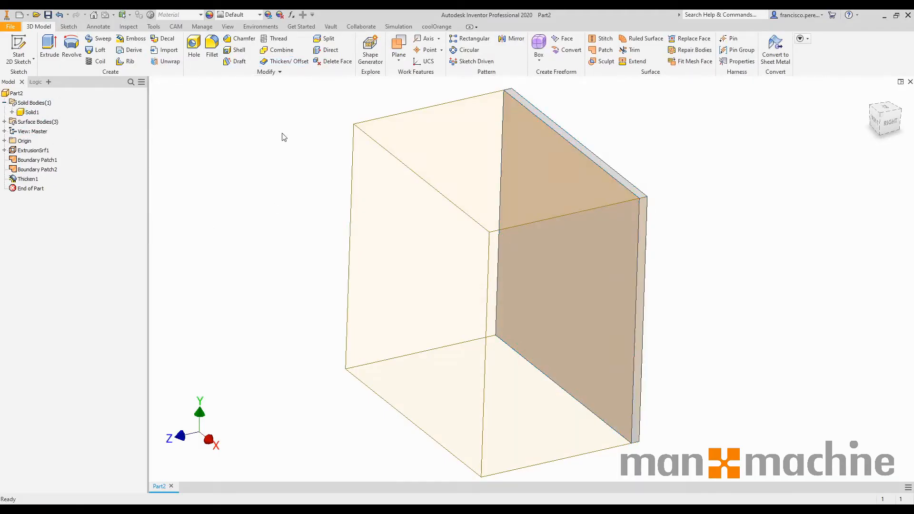
Thicken the right side face of the box inward by PANEL_THICKNESS as a separate new solid.
{"action": "left_click", "coordinate": [279, 61]}
{"action": "left_click", "coordinate": [593, 275]}
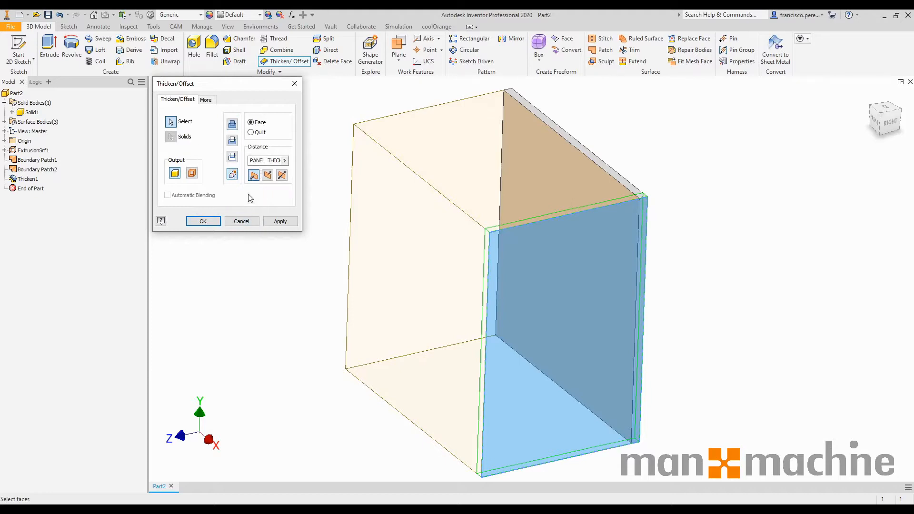
{"action": "left_click", "coordinate": [281, 221]}
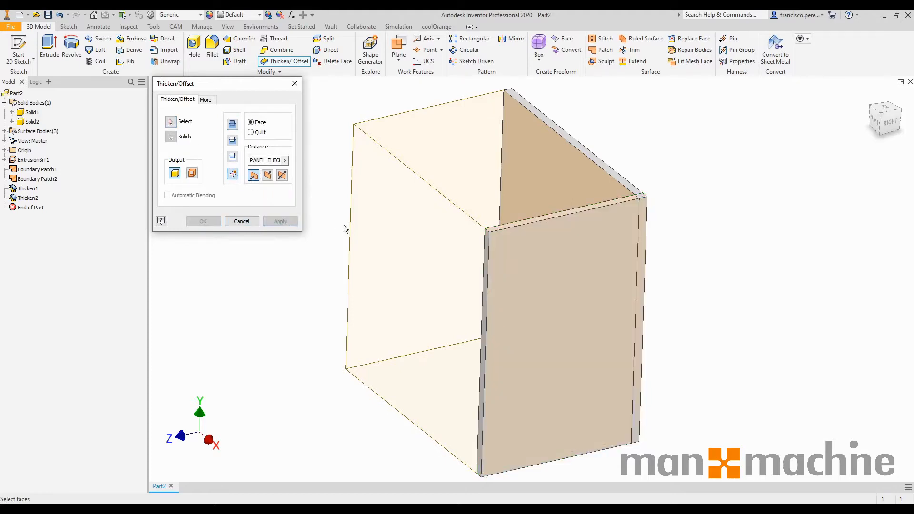
Thicken the left side face of the box inward by PANEL_THICKNESS as a separate new solid.
{"action": "middle_click_drag", "start_coordinate": [361, 178], "coordinate": [360, 189], "text": "shift"}
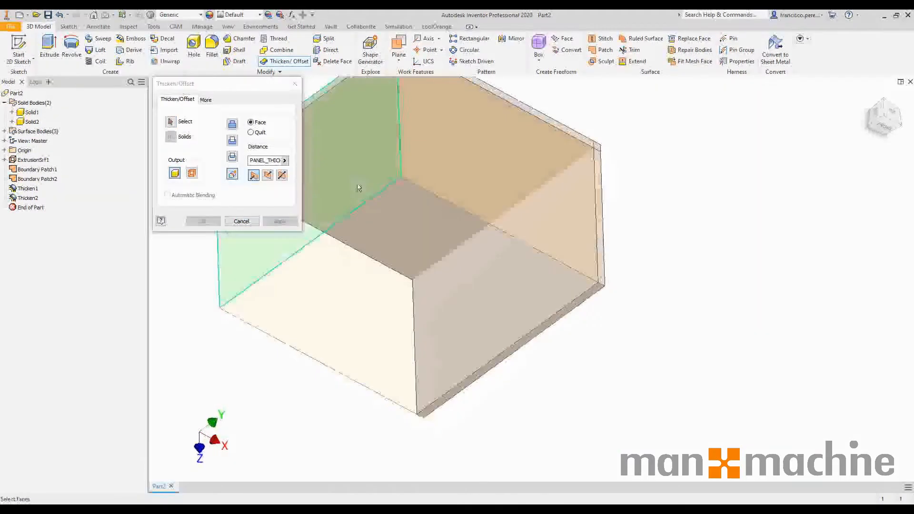
{"action": "left_click", "coordinate": [360, 189]}
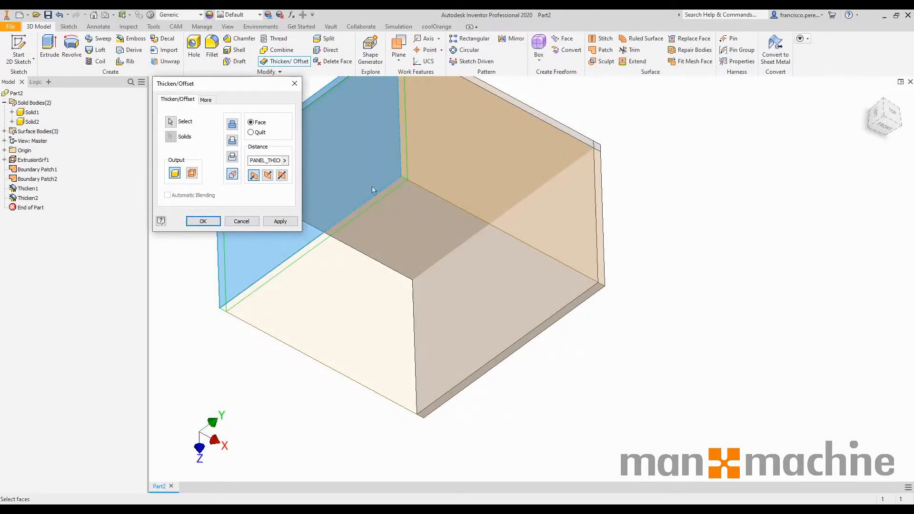
{"action": "left_click", "coordinate": [203, 221]}
Thicken the bottom boundary patch upward into the box by PANEL_THICKNESS as a new solid.
{"action": "middle_click_drag", "start_coordinate": [261, 221], "coordinate": [305, 84], "text": "shift"}
{"action": "left_click", "coordinate": [288, 61]}
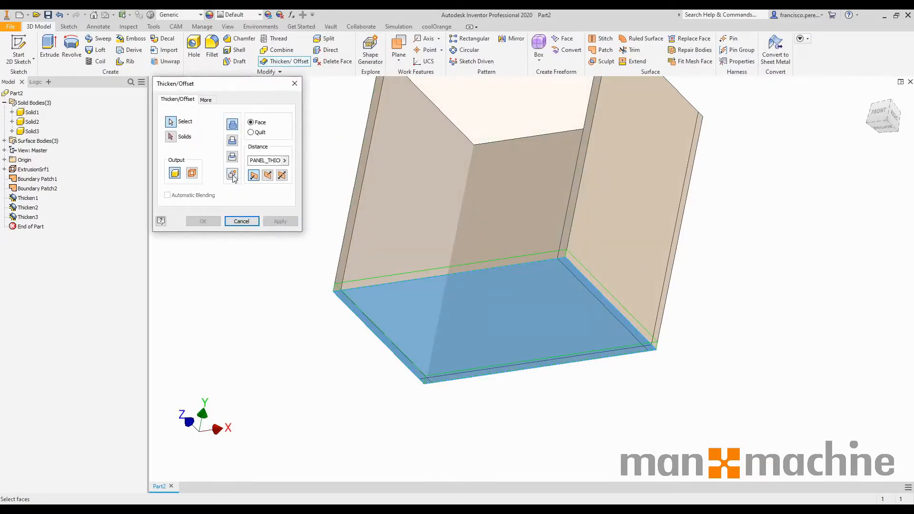
{"action": "left_click", "coordinate": [280, 222]}
Thicken the top boundary patch by PANEL_THICKNESS as a new solid, flipping the direction so it goes down into the box.
{"action": "middle_click_drag", "start_coordinate": [509, 129], "coordinate": [481, 217]}
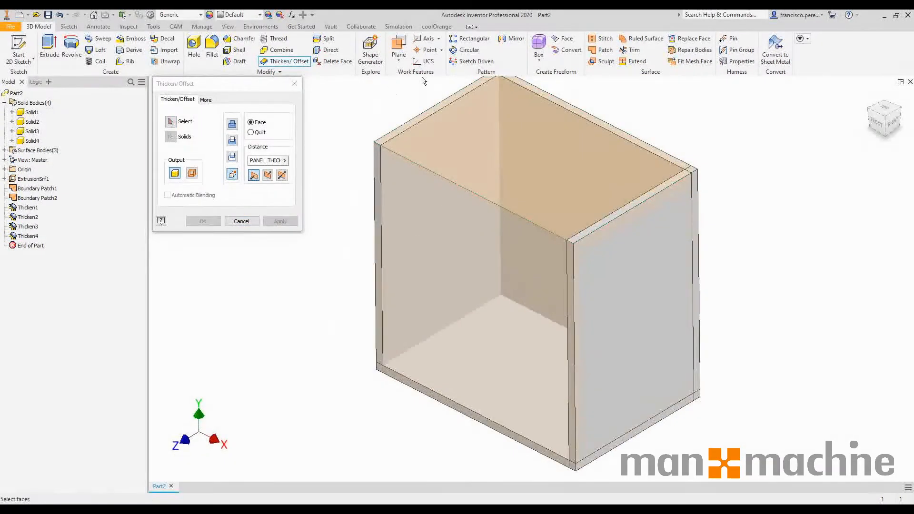
{"action": "left_click", "coordinate": [499, 149]}
{"action": "scroll", "coordinate": [499, 152], "scroll_direction": "up", "scroll_amount": 3}
{"action": "middle_click_drag", "start_coordinate": [476, 181], "coordinate": [559, 302]}
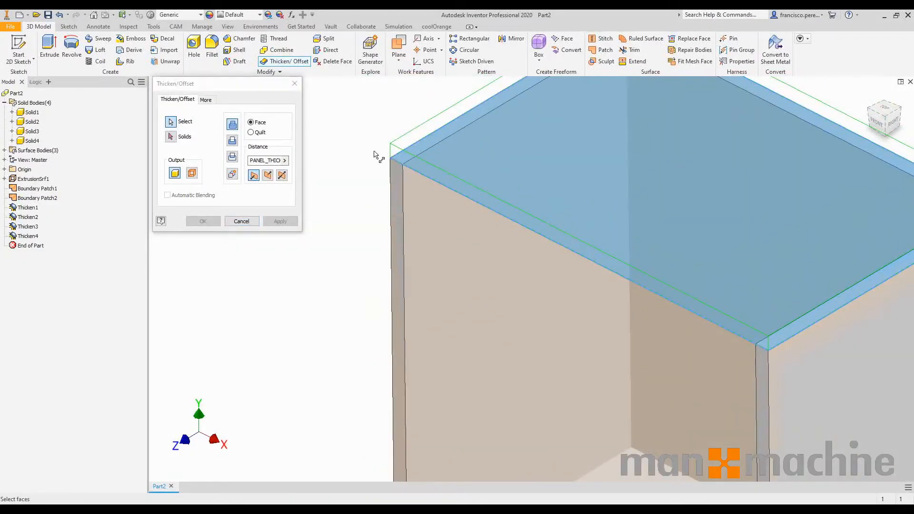
{"action": "left_click", "coordinate": [267, 180]}
{"action": "scroll", "coordinate": [524, 205], "scroll_direction": "down", "scroll_amount": 3}
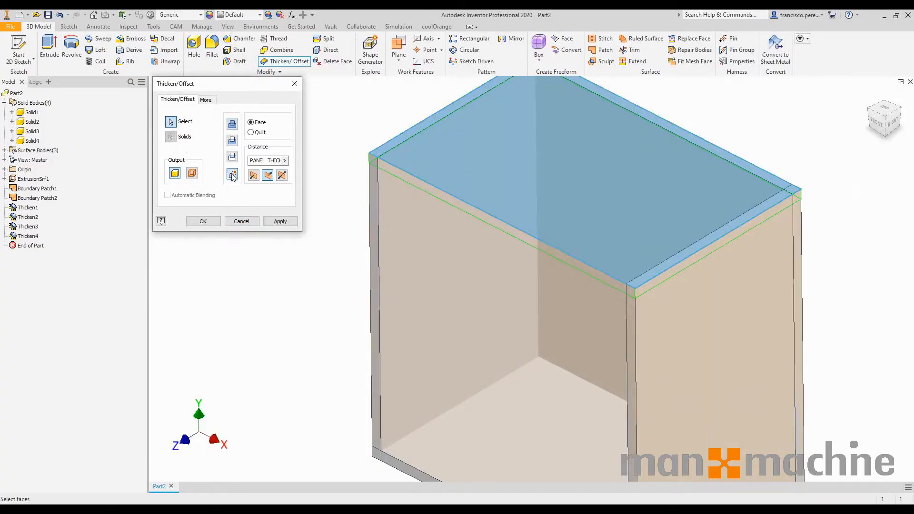
{"action": "left_click", "coordinate": [201, 222]}
{"action": "scroll", "coordinate": [314, 229], "scroll_direction": "down", "scroll_amount": 3}
{"action": "scroll", "coordinate": [339, 220], "scroll_direction": "up", "scroll_amount": 1}
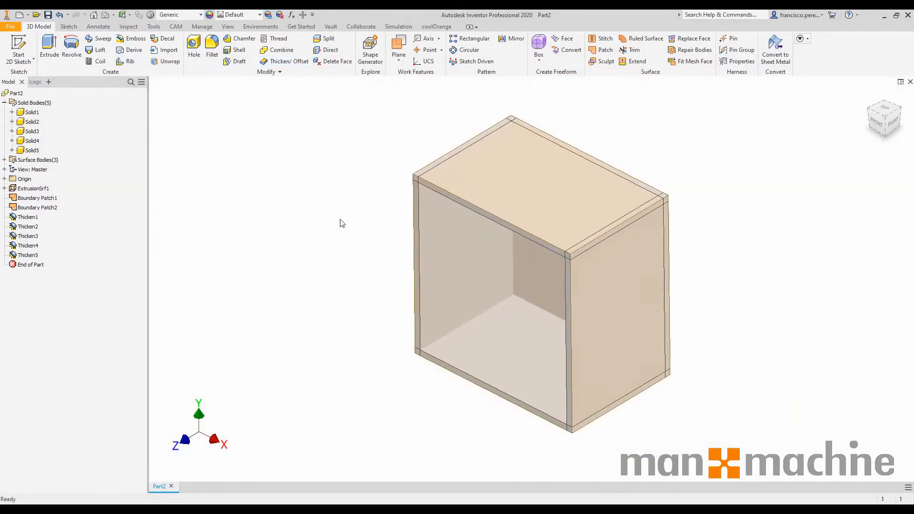
Hide the extruded surface and both boundary patches so only the solid panels are shown.
{"action": "left_click", "coordinate": [33, 189]}
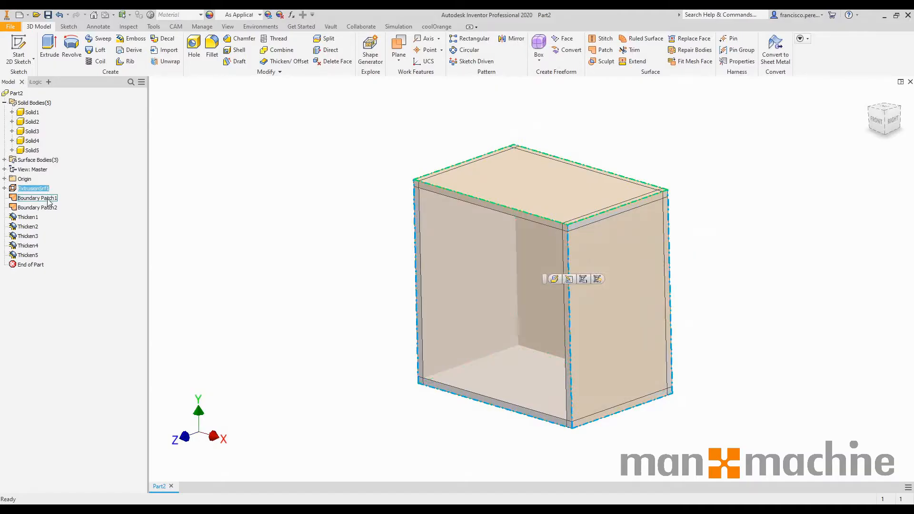
{"action": "left_click", "coordinate": [48, 209], "text": "shift"}
{"action": "right_click", "coordinate": [49, 212]}
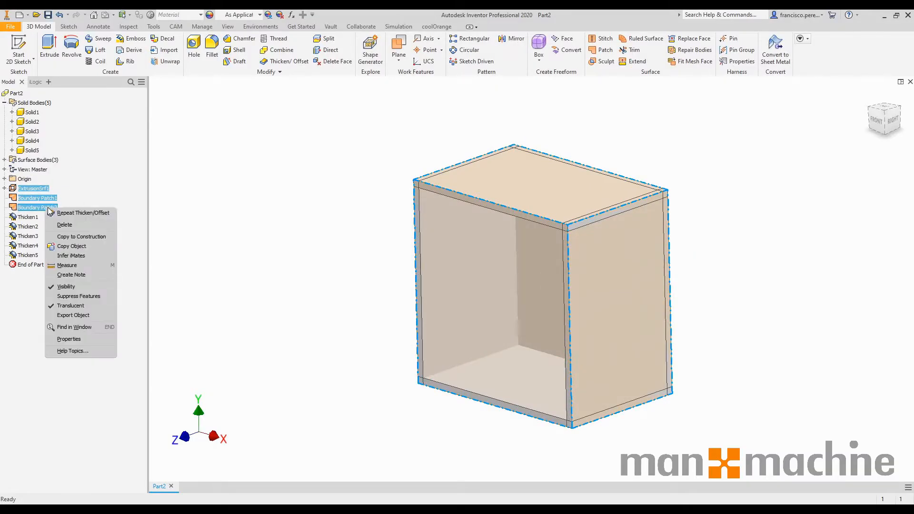
{"action": "left_click", "coordinate": [67, 287]}
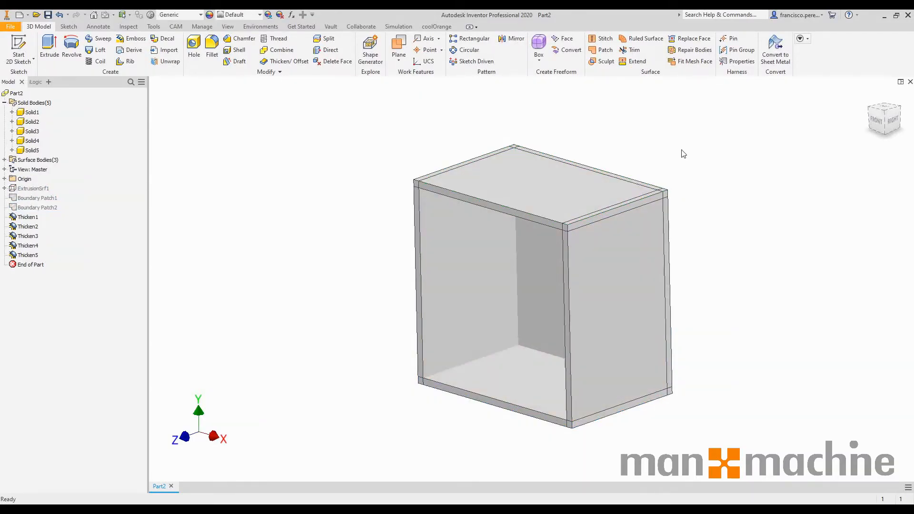
Cut the right side panel with the back, top and bottom panels using Combine, keeping the tool bodies.
{"action": "scroll", "coordinate": [686, 176], "scroll_direction": "down", "scroll_amount": 5}
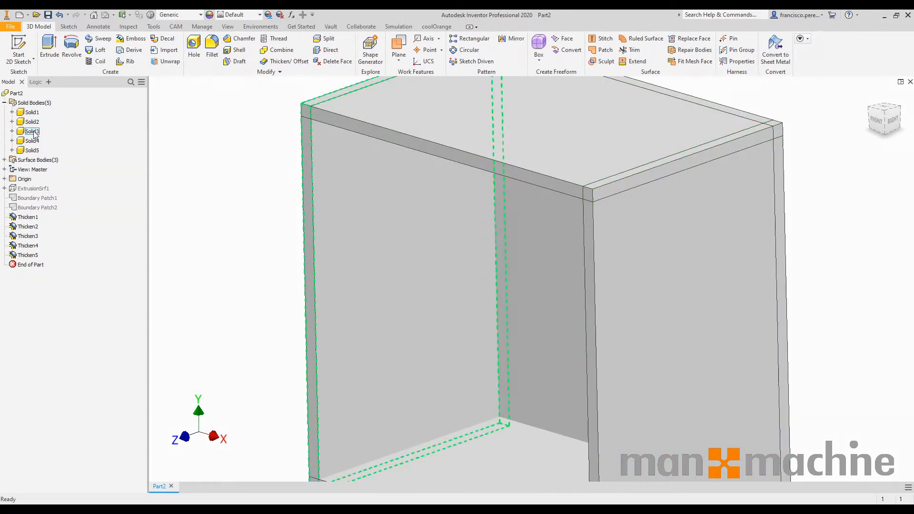
{"action": "scroll", "coordinate": [439, 197], "scroll_direction": "up", "scroll_amount": 4}
{"action": "middle_click_drag", "start_coordinate": [439, 196], "coordinate": [427, 176]}
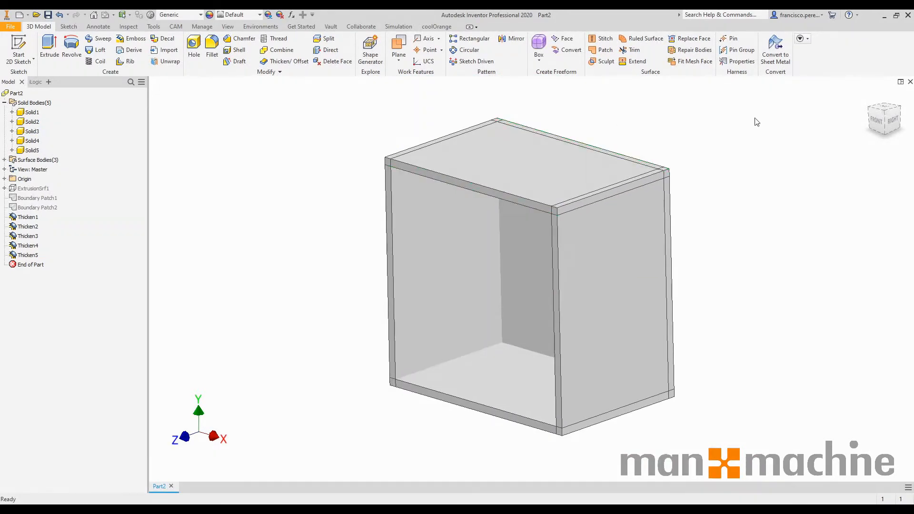
{"action": "left_click", "coordinate": [285, 54]}
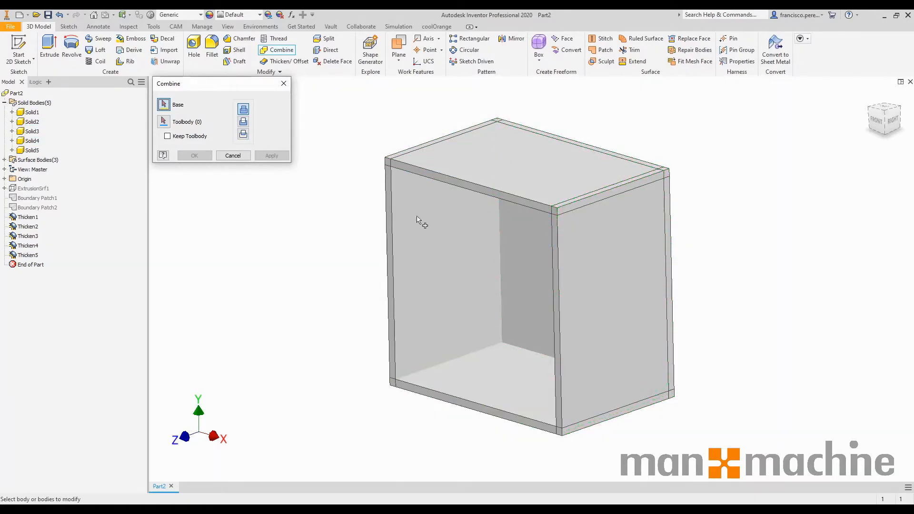
{"action": "left_click", "coordinate": [628, 282]}
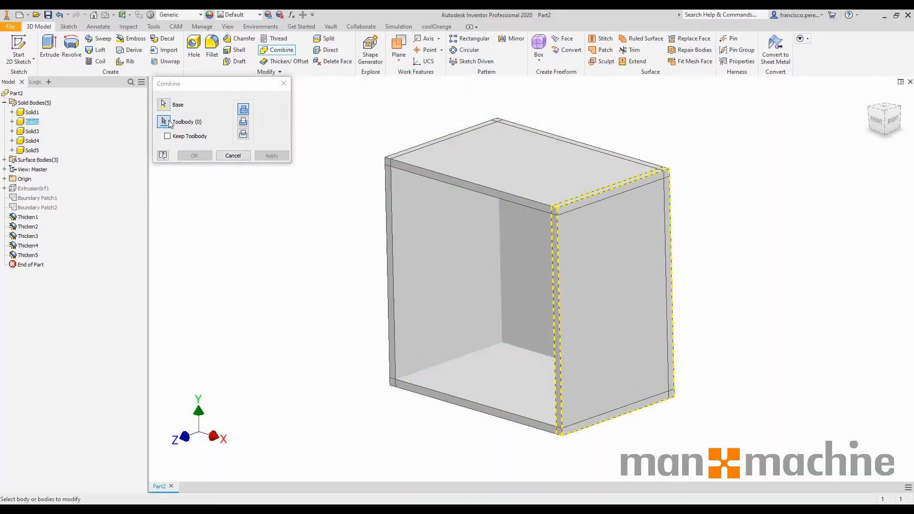
{"action": "key", "text": "ctrl"}
{"action": "left_click", "coordinate": [502, 259]}
{"action": "left_click", "coordinate": [520, 181]}
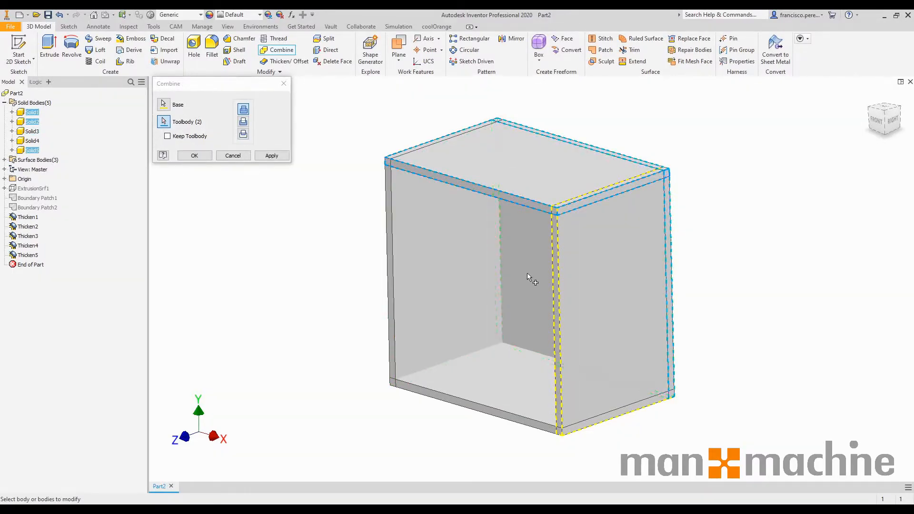
{"action": "left_click", "coordinate": [243, 122]}
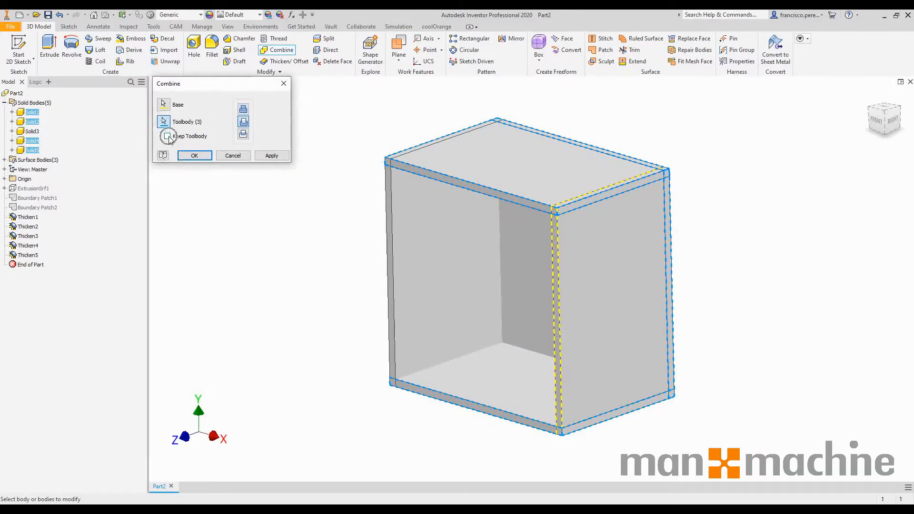
{"action": "left_click", "coordinate": [168, 136]}
{"action": "left_click", "coordinate": [195, 156]}
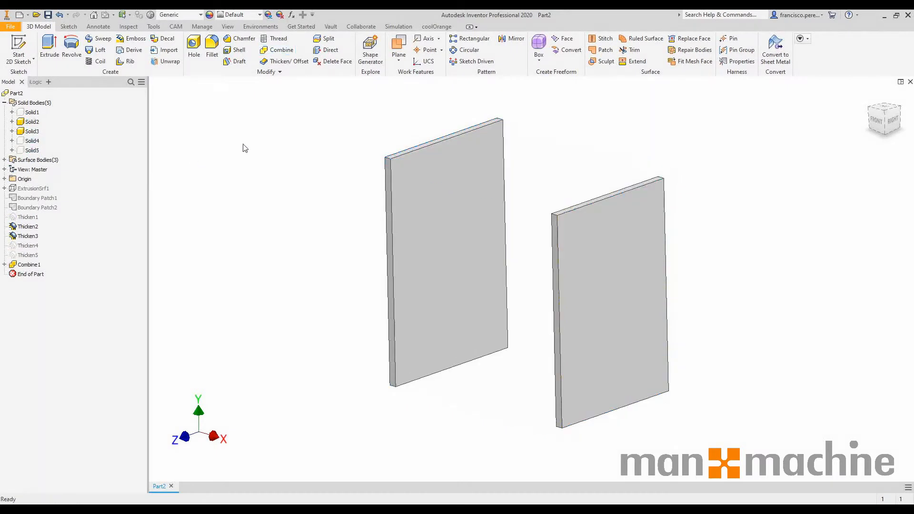
Make the hidden bottom, top and back panel bodies visible again.
{"action": "left_click", "coordinate": [37, 140]}
{"action": "left_click", "coordinate": [35, 149], "text": "ctrl"}
{"action": "left_click", "coordinate": [35, 112], "text": "ctrl"}
{"action": "right_click", "coordinate": [36, 112]}
{"action": "key", "text": "v"}
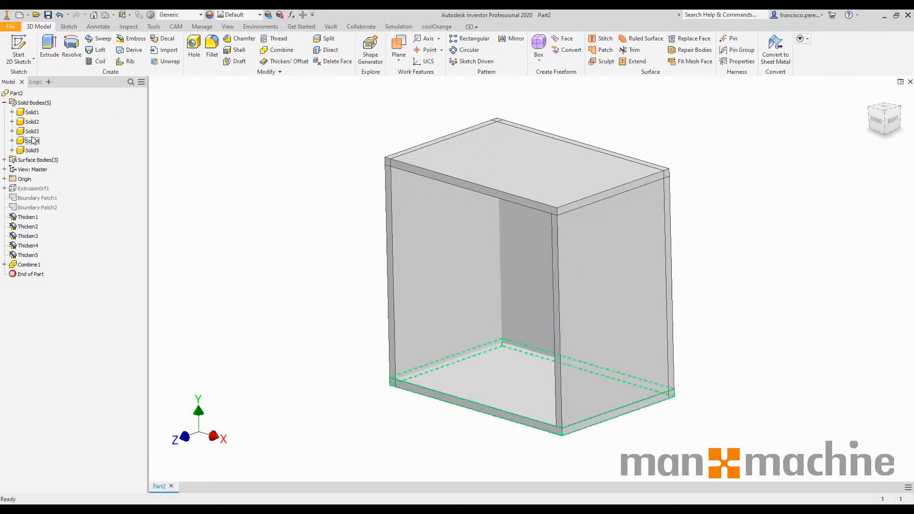
Cut the left side panel with the top, back and bottom panels using Combine, keeping the tool bodies.
{"action": "middle_click_drag", "start_coordinate": [419, 155], "coordinate": [359, 135], "text": "shift"}
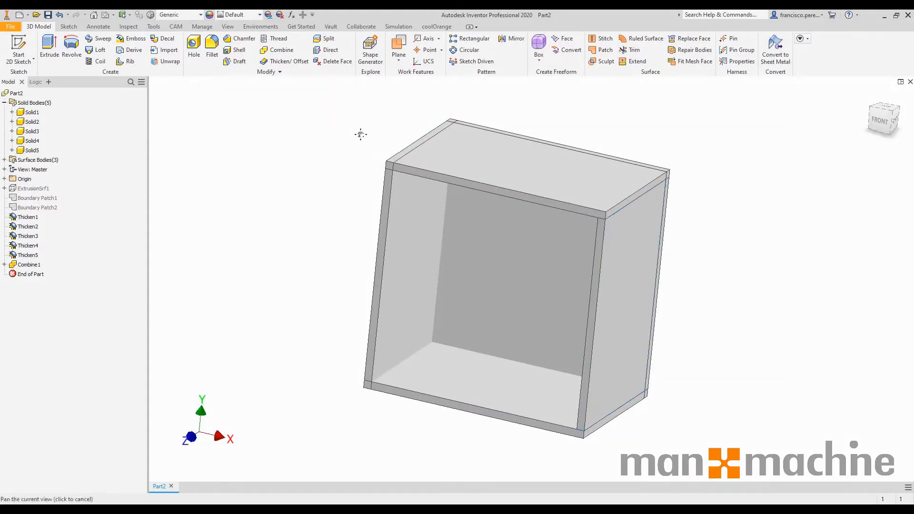
{"action": "left_click", "coordinate": [277, 50]}
{"action": "left_click", "coordinate": [393, 229]}
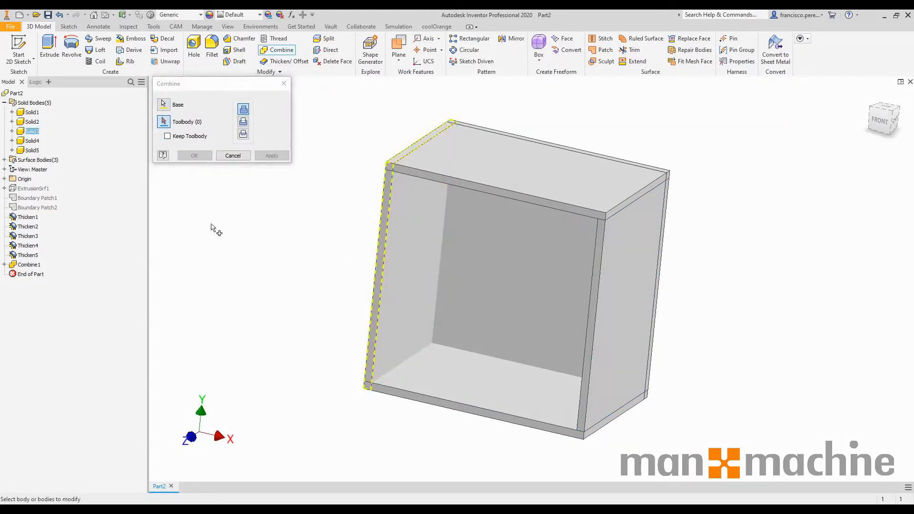
{"action": "left_click", "coordinate": [481, 176]}
{"action": "left_click", "coordinate": [490, 226]}
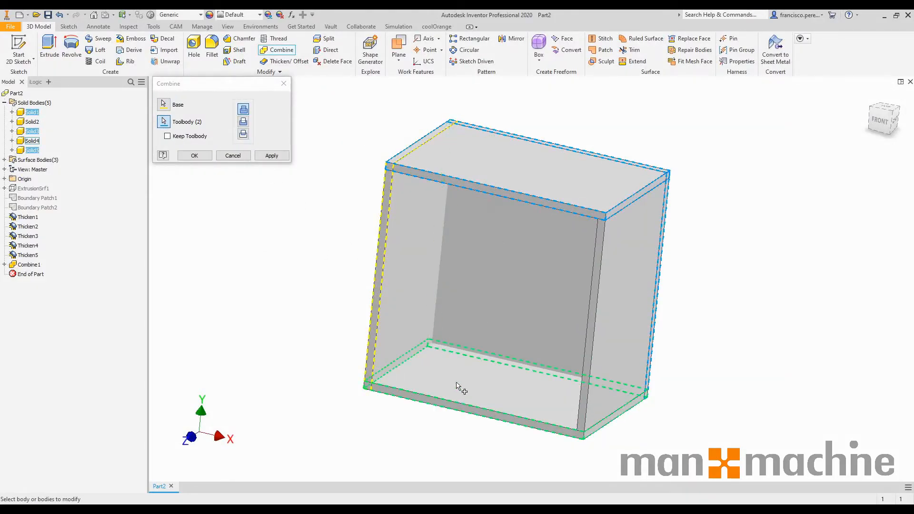
{"action": "left_click", "coordinate": [456, 382]}
{"action": "left_click", "coordinate": [244, 122]}
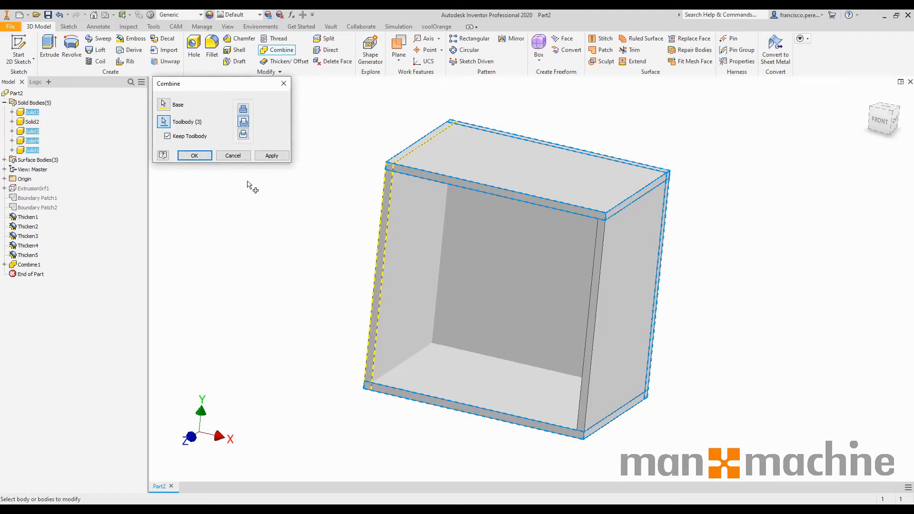
{"action": "left_click", "coordinate": [206, 156]}
Turn the visibility of the top, bottom and back panel bodies back on after the left panel cut.
{"action": "left_click", "coordinate": [34, 150]}
{"action": "left_click", "coordinate": [34, 141], "text": "ctrl"}
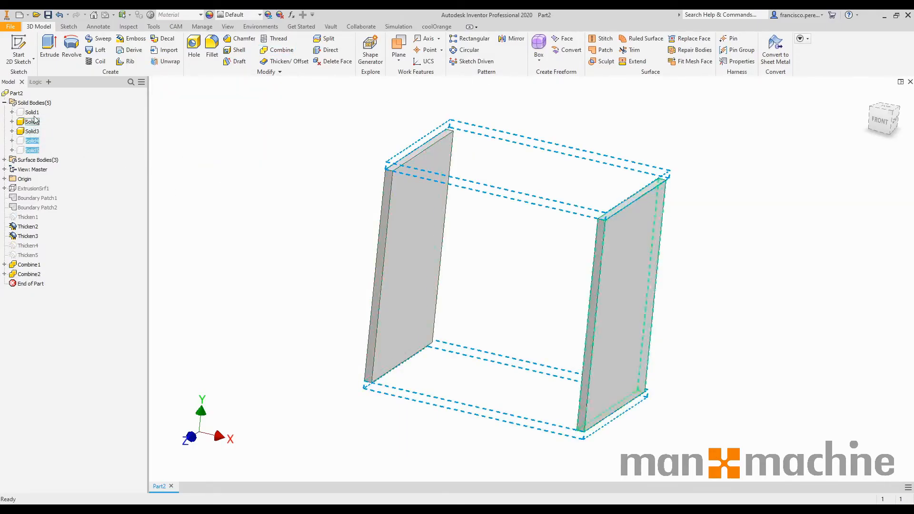
{"action": "left_click", "coordinate": [36, 114], "text": "ctrl"}
{"action": "key", "text": "alt+v"}
{"action": "middle_click_drag", "start_coordinate": [337, 154], "coordinate": [279, 142], "text": "shift"}
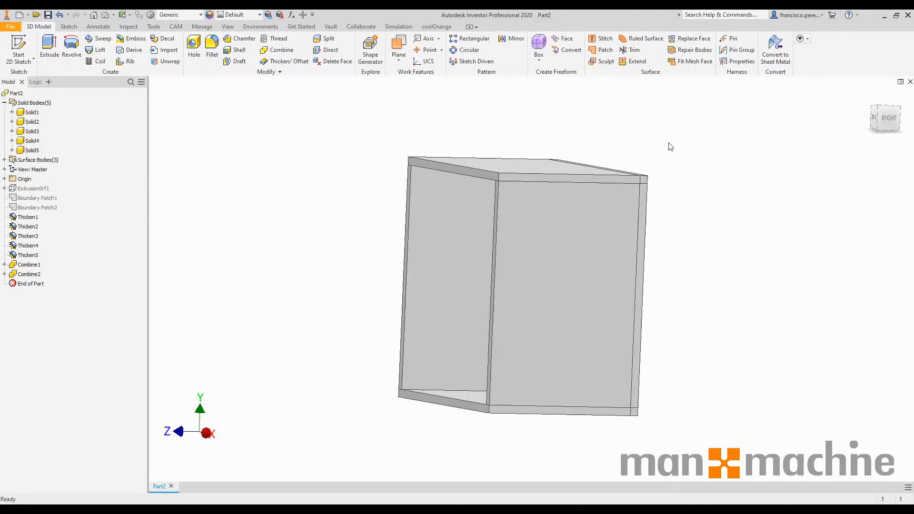
{"action": "middle_click_drag", "start_coordinate": [735, 160], "coordinate": [606, 161], "text": "shift"}
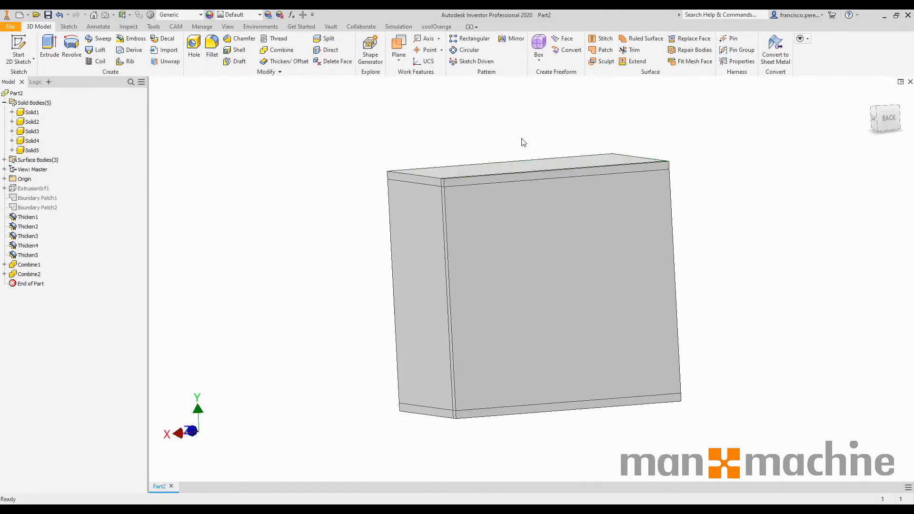
{"action": "middle_click_drag", "start_coordinate": [508, 140], "coordinate": [552, 154], "text": "shift"}
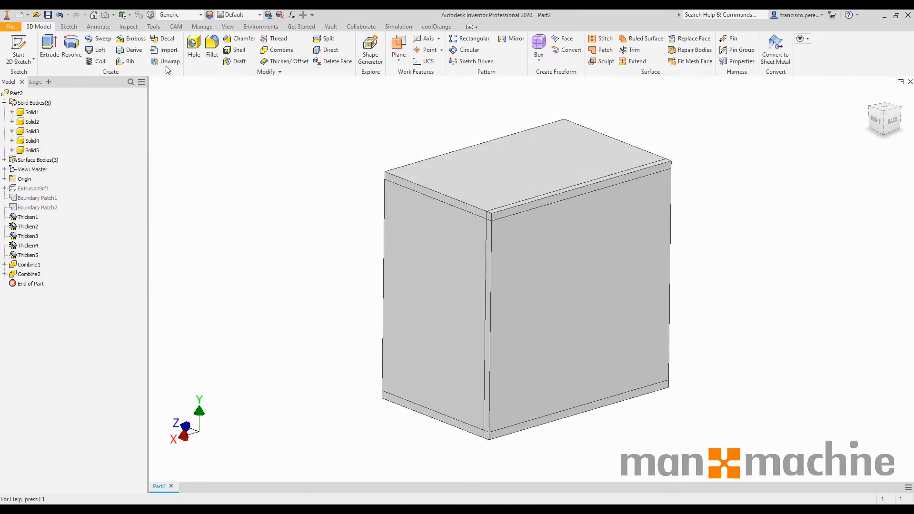
Cut the back panel with the top and bottom panels using Combine, keeping the tool bodies.
{"action": "left_click", "coordinate": [278, 49]}
{"action": "left_click", "coordinate": [547, 262]}
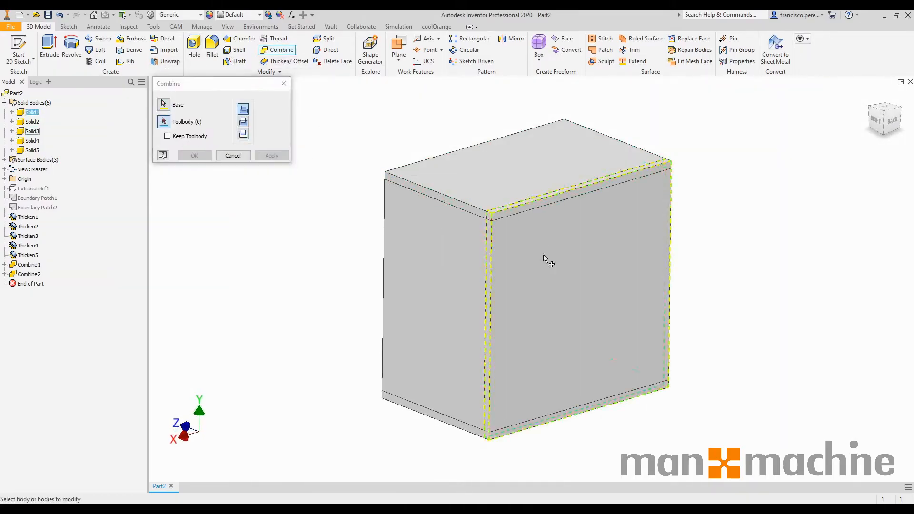
{"action": "left_click", "coordinate": [567, 176]}
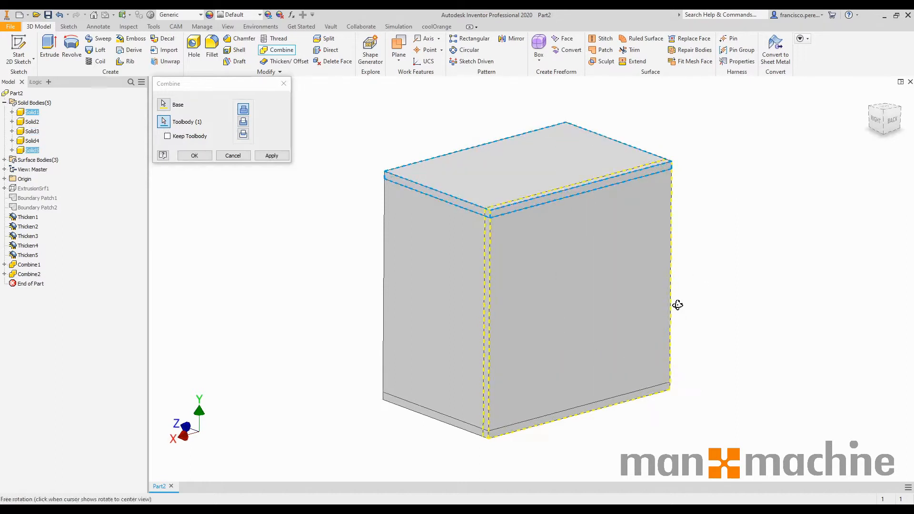
{"action": "middle_click_drag", "start_coordinate": [678, 306], "coordinate": [509, 408], "text": "shift"}
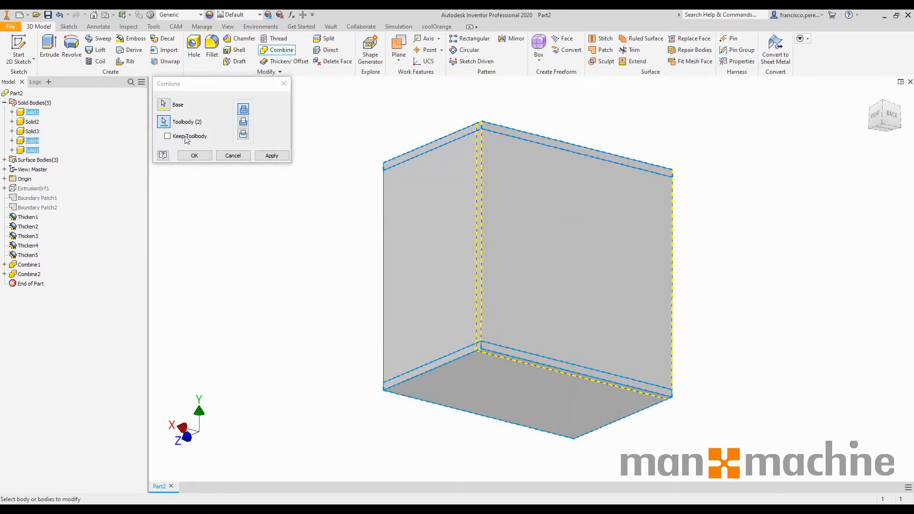
{"action": "left_click", "coordinate": [167, 136]}
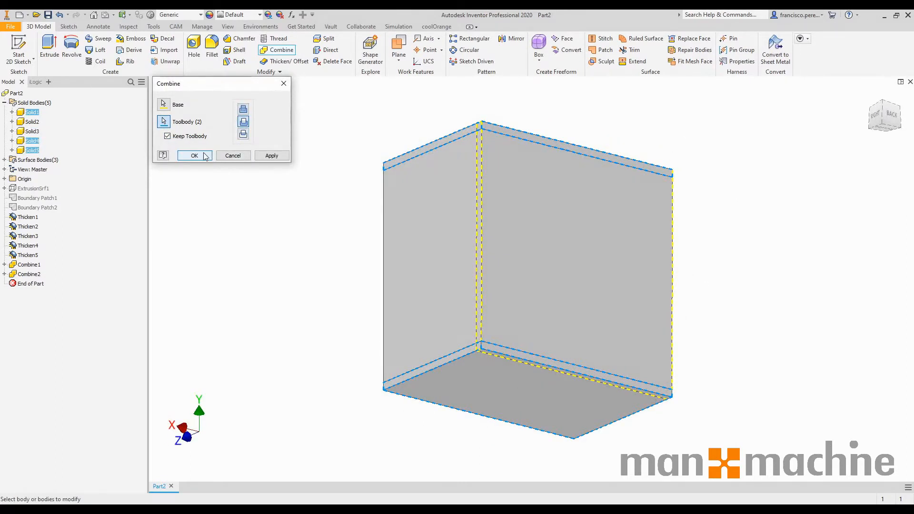
{"action": "left_click", "coordinate": [204, 156]}
Make the hidden top and bottom panel bodies visible again.
{"action": "left_click", "coordinate": [32, 141]}
{"action": "left_click", "coordinate": [32, 150], "text": "ctrl"}
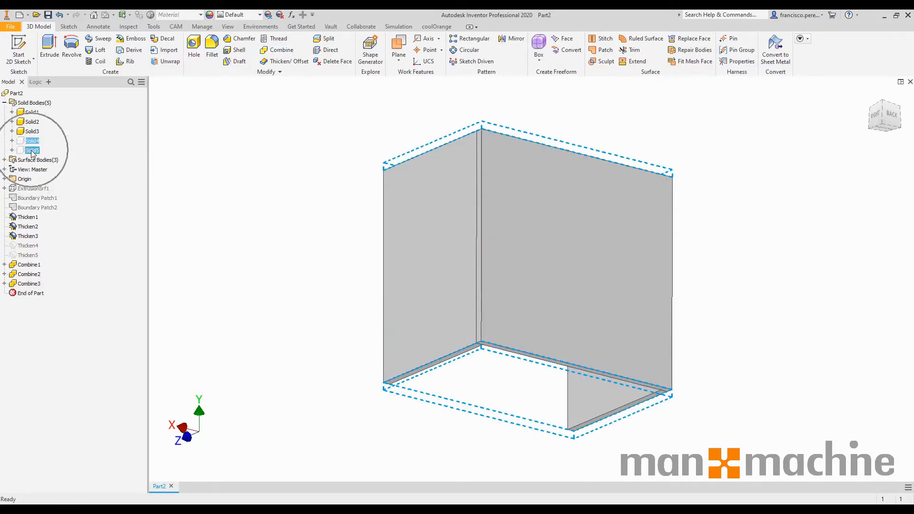
{"action": "right_click", "coordinate": [32, 150]}
{"action": "left_click", "coordinate": [57, 201]}
Start a 2D sketch on the top panel's front face and project the cabinet's front edges, including the left panel, into it.
{"action": "middle_click_drag", "start_coordinate": [277, 155], "coordinate": [441, 180], "text": "shift"}
{"action": "mouse_move", "coordinate": [513, 194]}
{"action": "middle_mouse_down", "text": "shift"}
{"action": "mouse_move", "coordinate": [530, 177]}
{"action": "mouse_move", "coordinate": [523, 178]}
{"action": "middle_mouse_up", "text": "shift"}
{"action": "scroll", "coordinate": [522, 180], "scroll_direction": "down", "scroll_amount": 2}
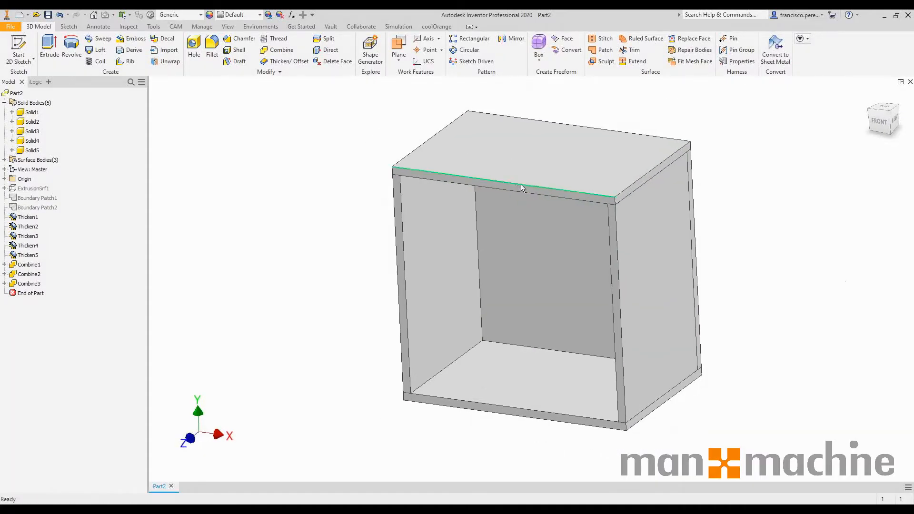
{"action": "scroll", "coordinate": [524, 187], "scroll_direction": "up", "scroll_amount": 4}
{"action": "scroll", "coordinate": [694, 143], "scroll_direction": "down", "scroll_amount": 3}
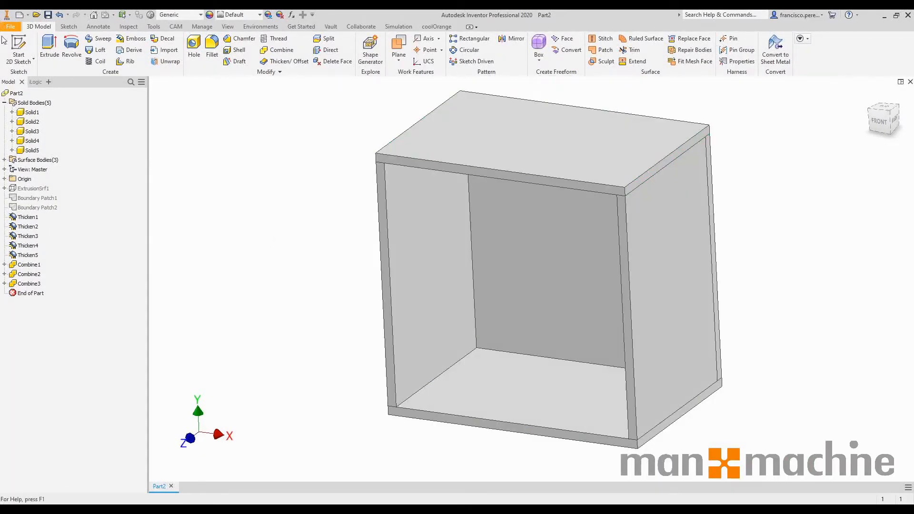
{"action": "left_click", "coordinate": [18, 47]}
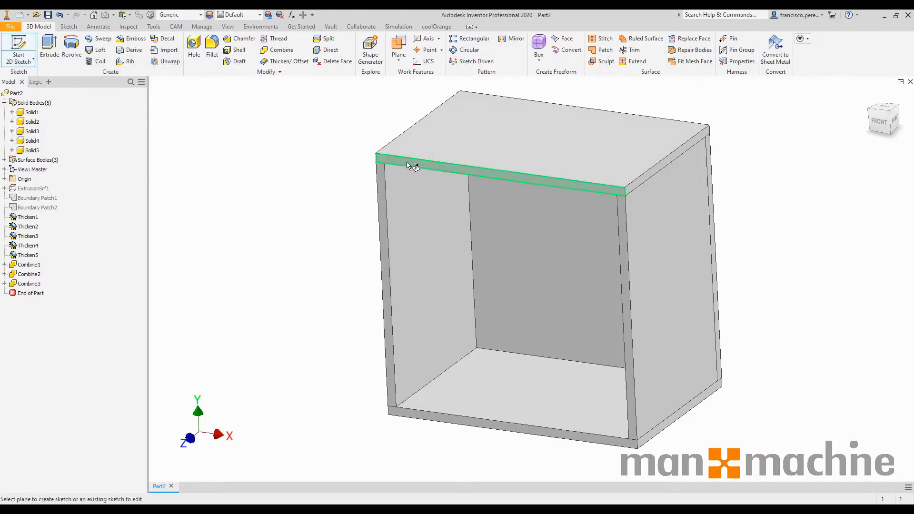
{"action": "left_click", "coordinate": [450, 173]}
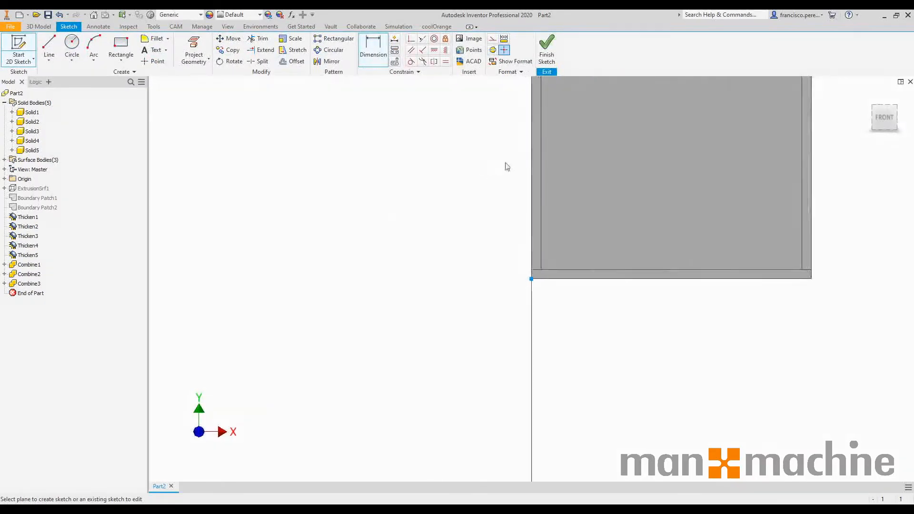
{"action": "left_click", "coordinate": [193, 50]}
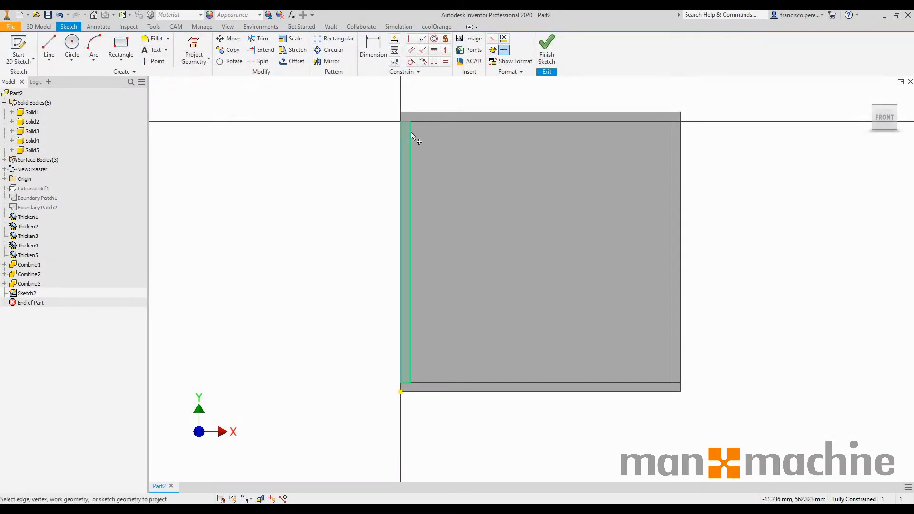
{"action": "left_click", "coordinate": [452, 382]}
{"action": "left_click", "coordinate": [412, 210]}
{"action": "left_click", "coordinate": [402, 159]}
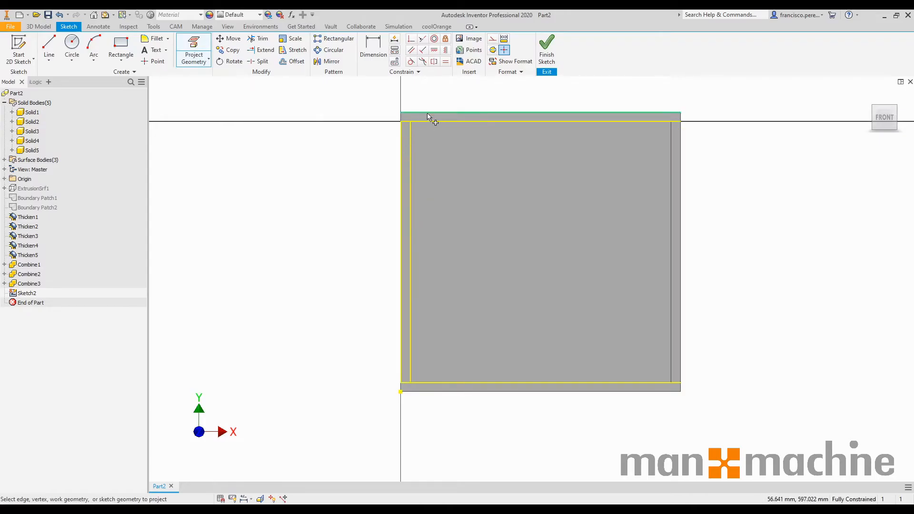
{"action": "left_click", "coordinate": [431, 114]}
Draw a 280 by 560 mm rectangle from the opening's upper-left corner to the midpoint of its bottom edge.
{"action": "left_click", "coordinate": [121, 45]}
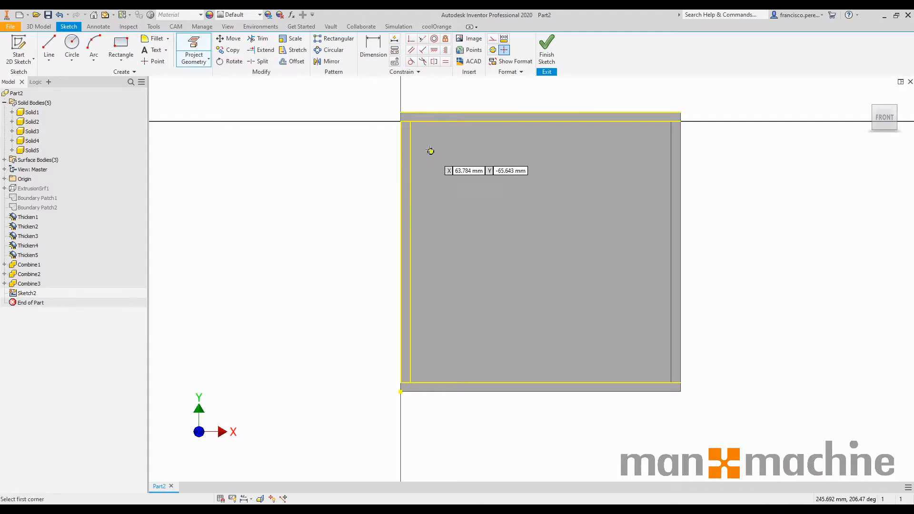
{"action": "left_click", "coordinate": [410, 121]}
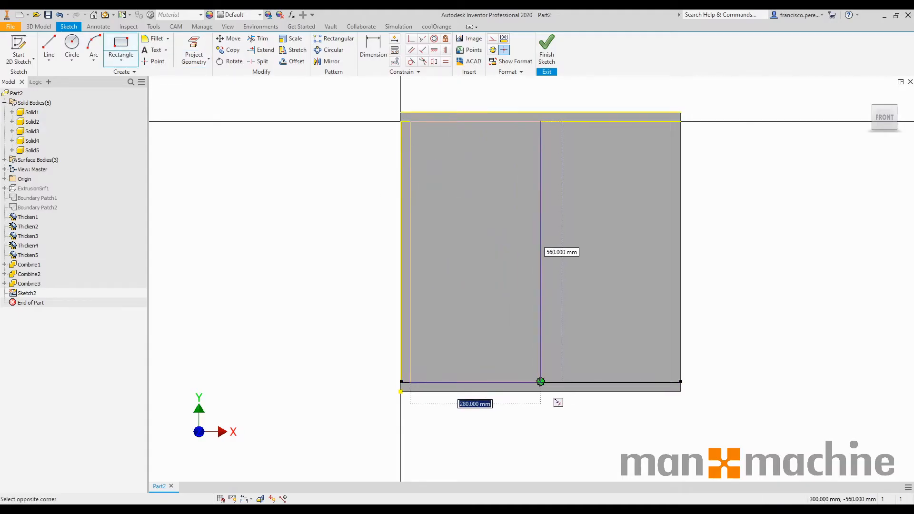
{"action": "left_click", "coordinate": [540, 382]}
{"action": "key", "text": "Escape"}
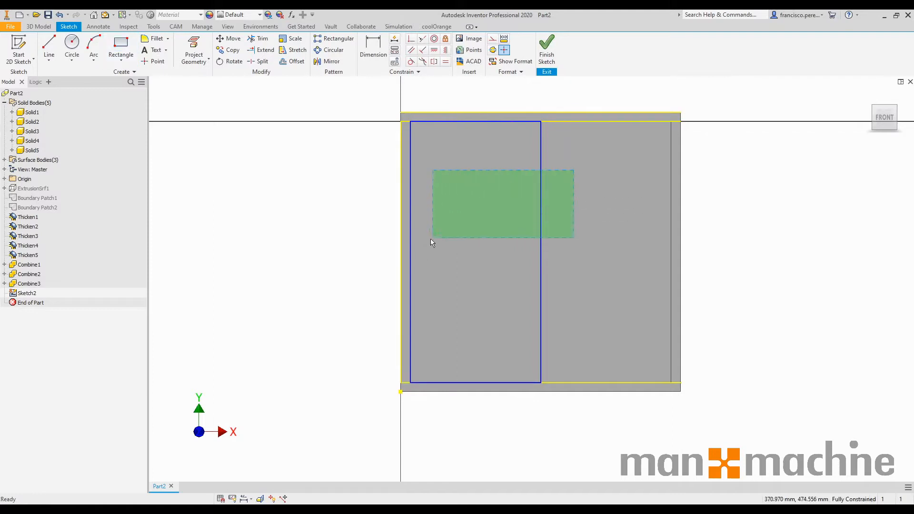
Convert the two vertical sides of the rectangle to construction lines.
{"action": "left_click_drag", "start_coordinate": [409, 250], "coordinate": [409, 251]}
{"action": "right_click", "coordinate": [454, 225]}
{"action": "left_click", "coordinate": [501, 224]}
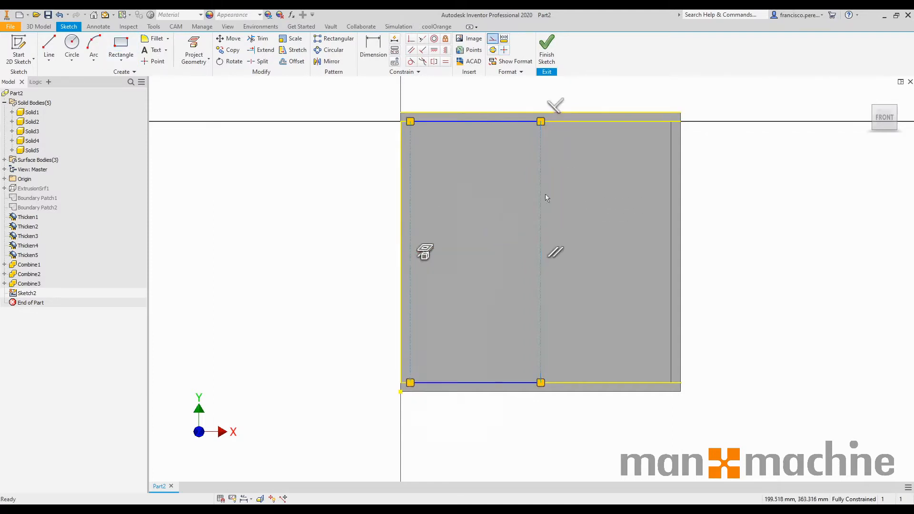
{"action": "key", "text": "Escape"}
Offset the rectangle 2 mm inward to form the door outline.
{"action": "key", "text": "o"}
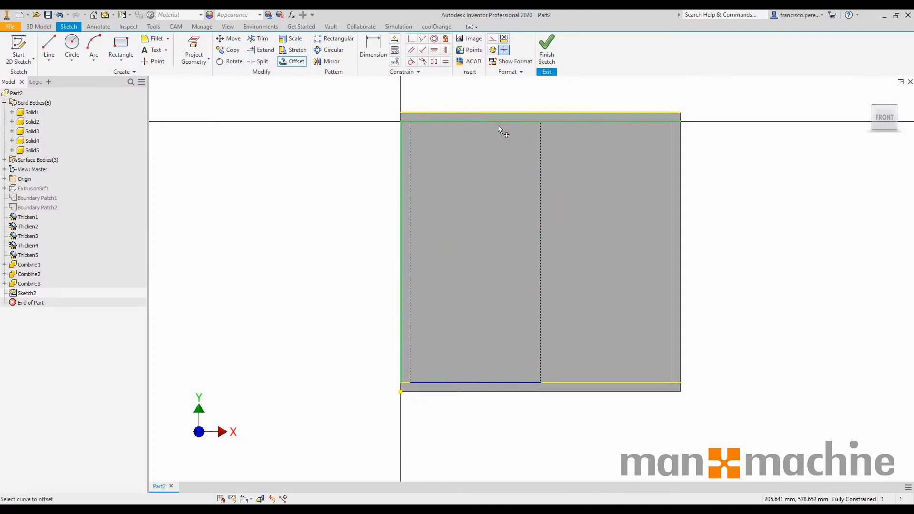
{"action": "left_click", "coordinate": [497, 121]}
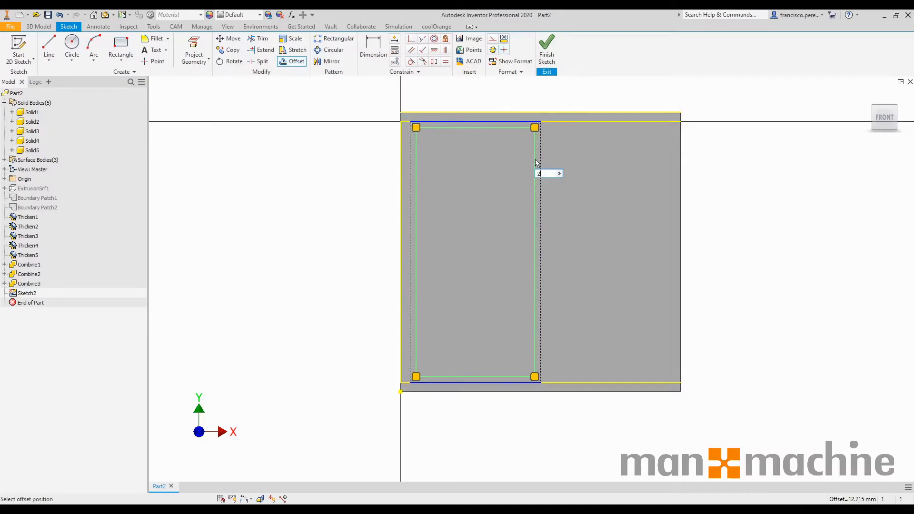
{"action": "type", "text": "2"}
{"action": "key", "text": "Return"}
{"action": "scroll", "coordinate": [566, 132], "scroll_direction": "down", "scroll_amount": 5}
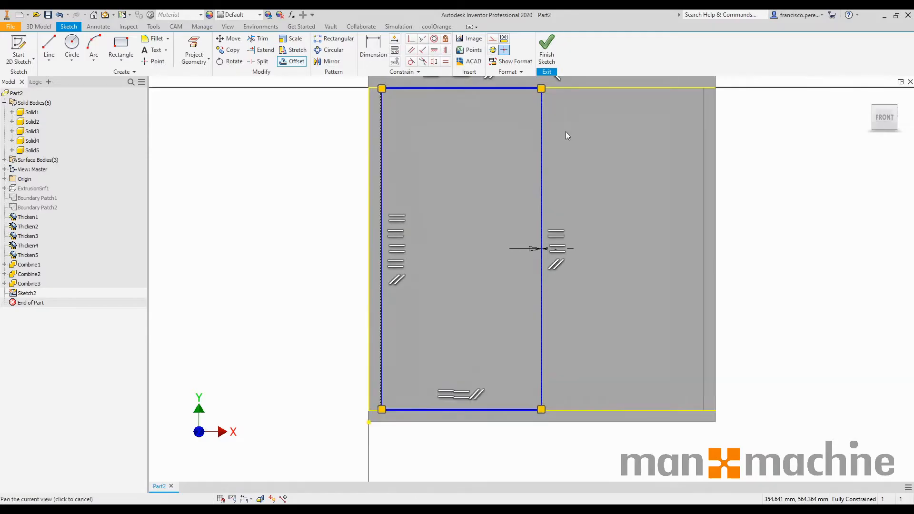
{"action": "middle_click_drag", "start_coordinate": [553, 127], "coordinate": [541, 249]}
{"action": "key", "text": "Escape"}
Convert the overlapping lines along the top and bottom of the outer rectangle to construction geometry.
{"action": "scroll", "coordinate": [513, 127], "scroll_direction": "down", "scroll_amount": 2}
{"action": "middle_click_drag", "start_coordinate": [513, 128], "coordinate": [512, 226]}
{"action": "scroll", "coordinate": [512, 226], "scroll_direction": "up", "scroll_amount": 4}
{"action": "scroll", "coordinate": [506, 196], "scroll_direction": "down", "scroll_amount": 2}
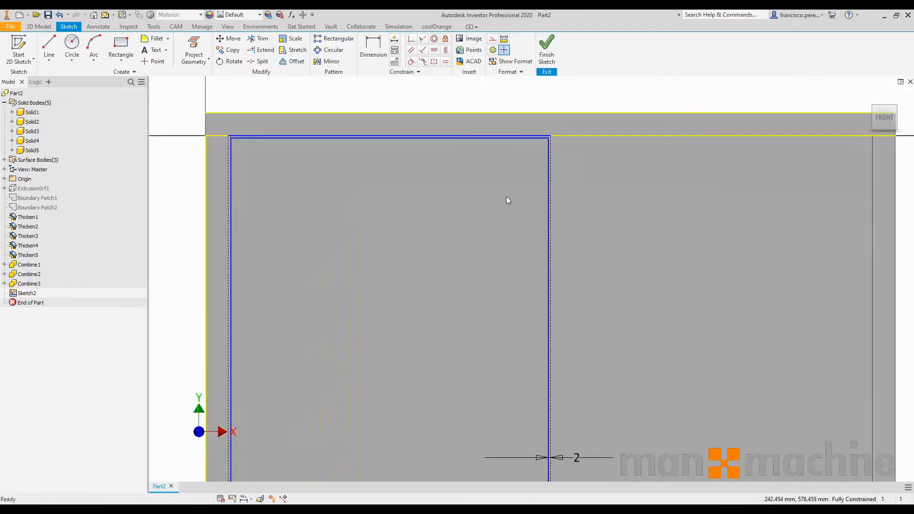
{"action": "middle_click_drag", "start_coordinate": [542, 128], "coordinate": [540, 221]}
{"action": "scroll", "coordinate": [540, 221], "scroll_direction": "down", "scroll_amount": 2}
{"action": "left_click_drag", "start_coordinate": [545, 187], "coordinate": [545, 188]}
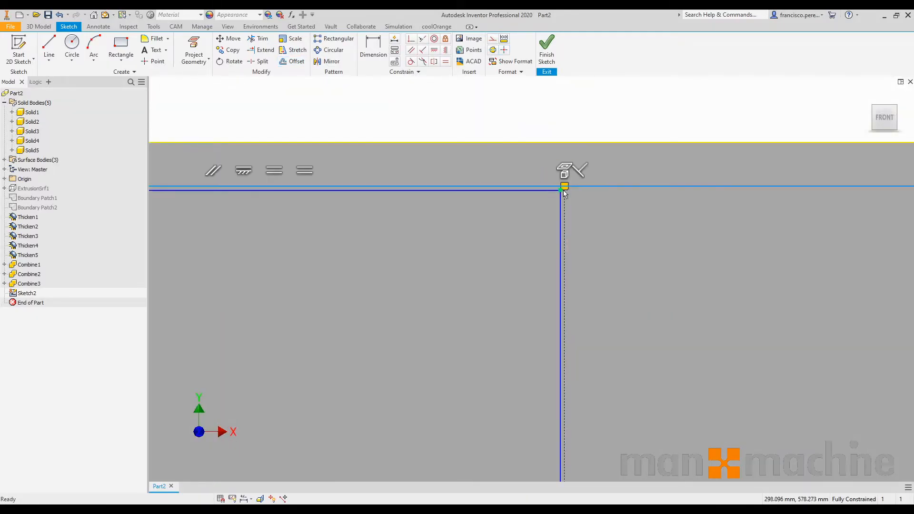
{"action": "right_click", "coordinate": [564, 191]}
{"action": "left_click", "coordinate": [590, 191]}
{"action": "scroll", "coordinate": [583, 301], "scroll_direction": "up", "scroll_amount": 3}
{"action": "middle_click_drag", "start_coordinate": [571, 381], "coordinate": [575, 85]}
{"action": "scroll", "coordinate": [528, 381], "scroll_direction": "down", "scroll_amount": 2}
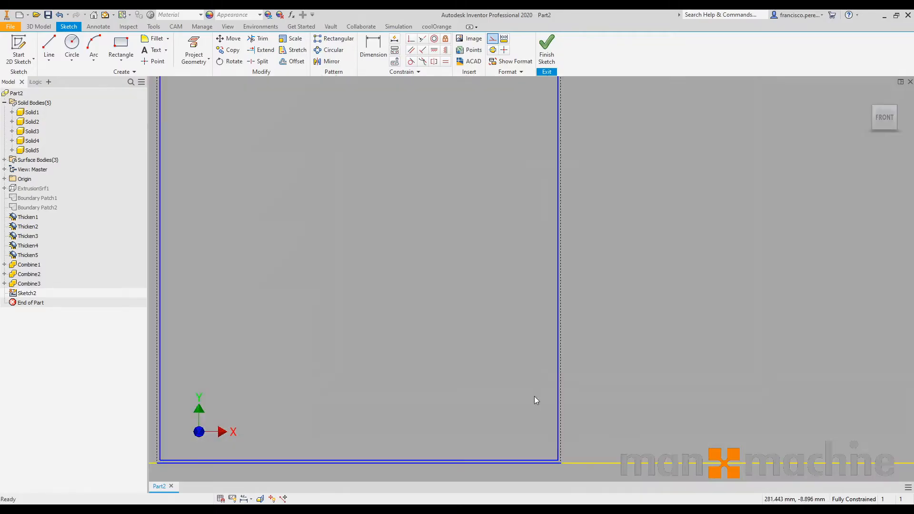
{"action": "left_click_drag", "start_coordinate": [551, 472], "coordinate": [543, 463]}
{"action": "right_click", "coordinate": [545, 470]}
{"action": "left_click", "coordinate": [586, 454]}
{"action": "left_click", "coordinate": [679, 270]}
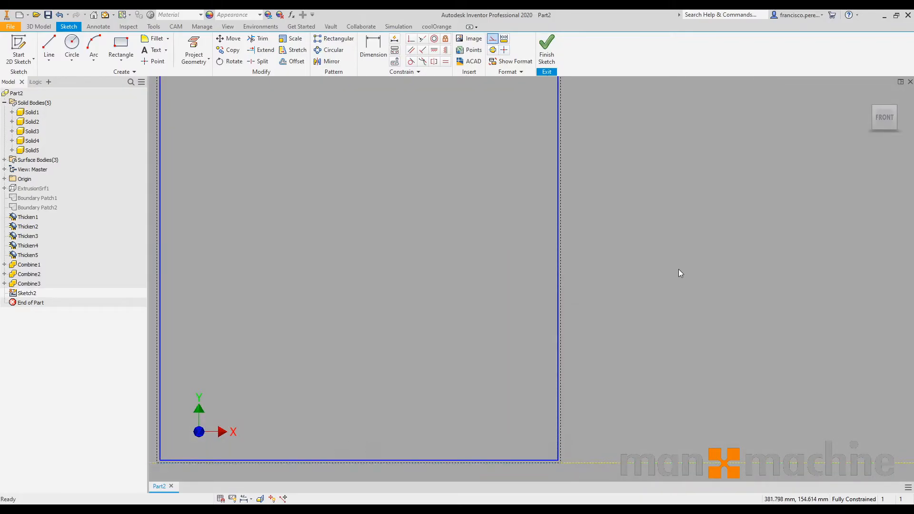
Finish the sketch and extrude the door profile into the cabinet by PANEL_THICKNESS as a new solid.
{"action": "scroll", "coordinate": [679, 270], "scroll_direction": "up", "scroll_amount": 3}
{"action": "middle_click_drag", "start_coordinate": [656, 227], "coordinate": [616, 348]}
{"action": "middle_click_drag", "start_coordinate": [576, 218], "coordinate": [559, 235], "text": "shift"}
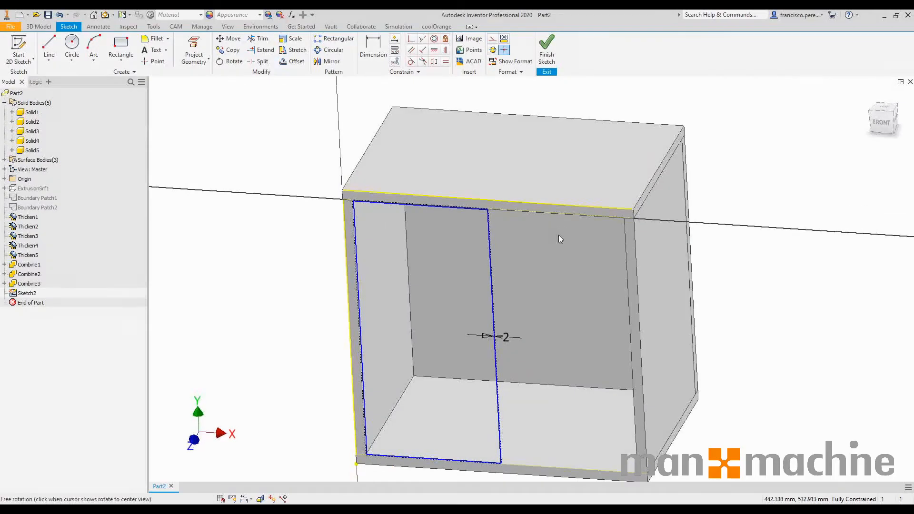
{"action": "left_click", "coordinate": [546, 52]}
{"action": "key", "text": "e"}
{"action": "left_click", "coordinate": [447, 276]}
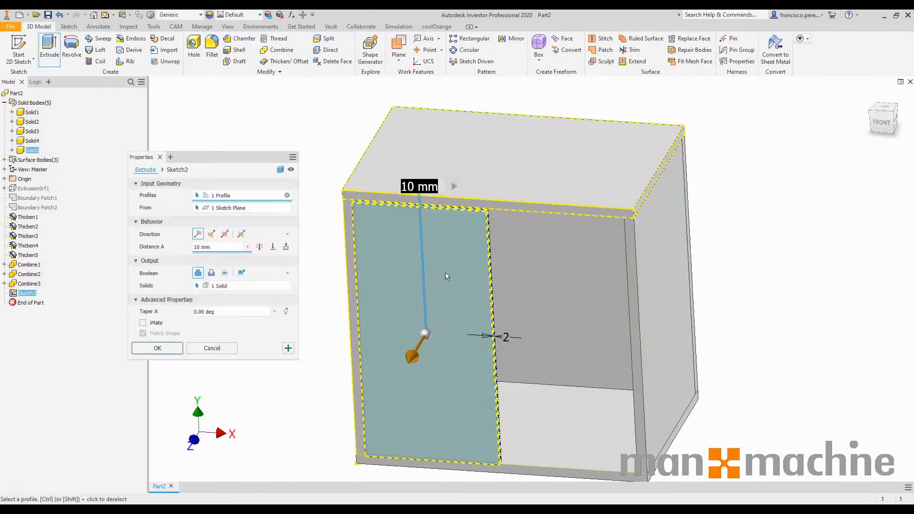
{"action": "type", "text": "PANEL_THICKNESS"}
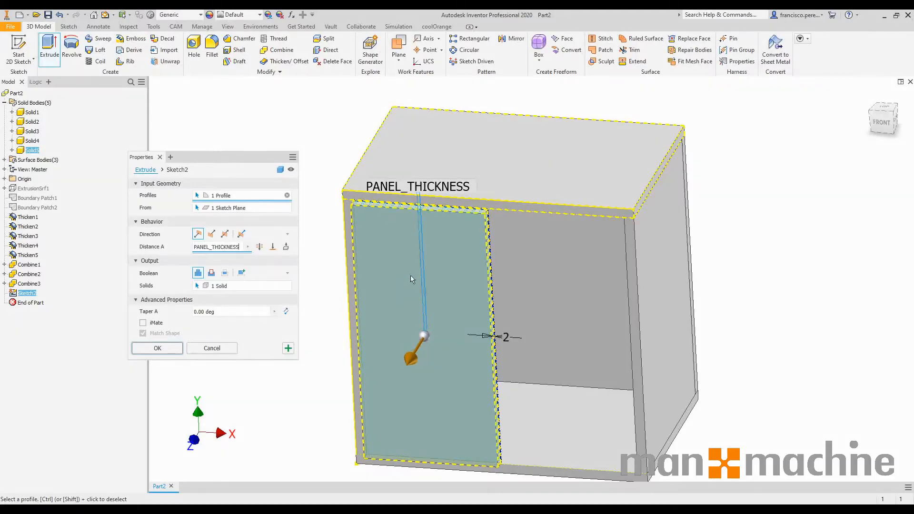
{"action": "key", "text": "F4"}
{"action": "left_click_drag", "start_coordinate": [417, 237], "coordinate": [377, 241]}
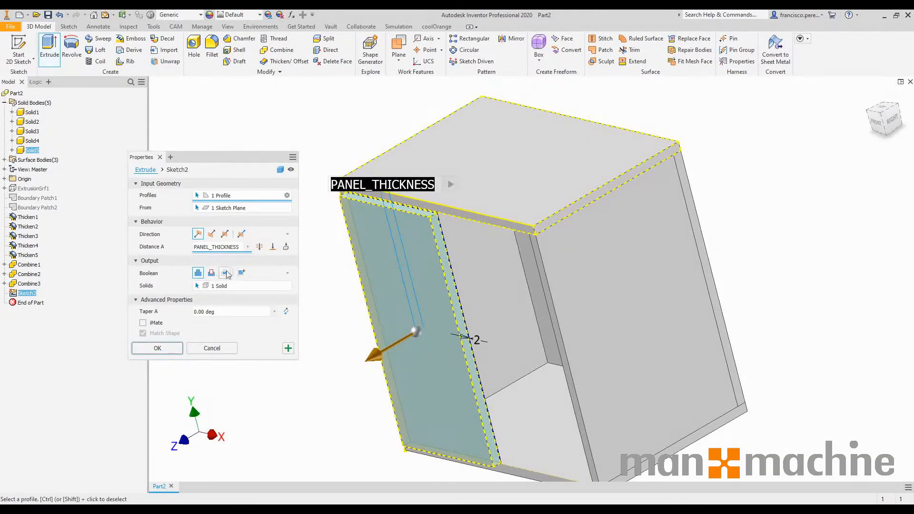
{"action": "left_click", "coordinate": [242, 274]}
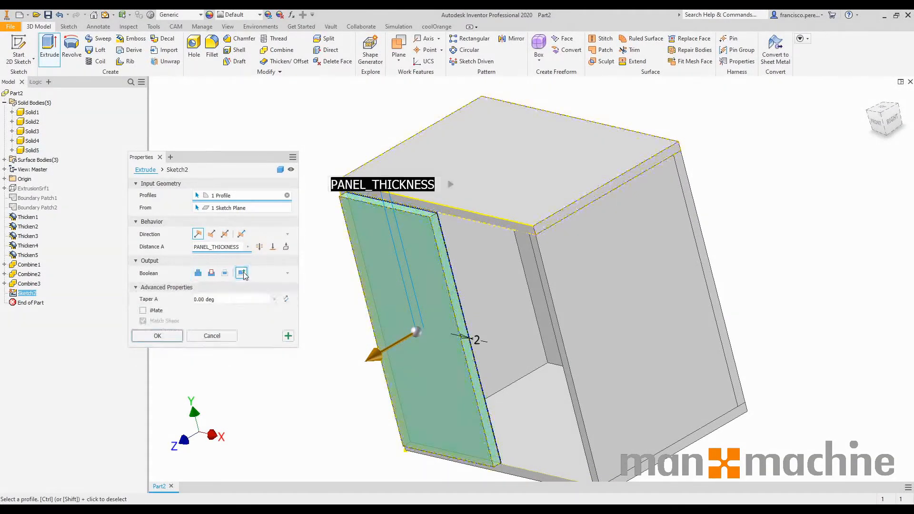
{"action": "left_click", "coordinate": [212, 234]}
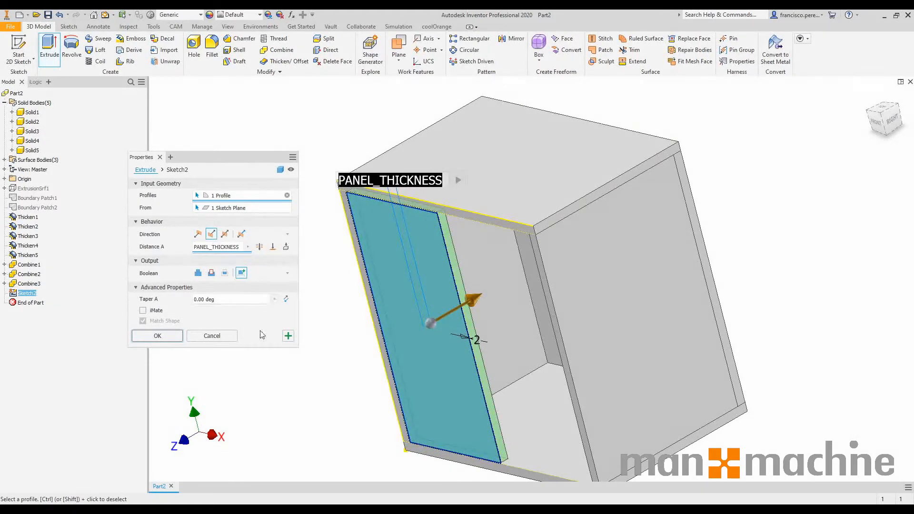
{"action": "left_click", "coordinate": [157, 336]}
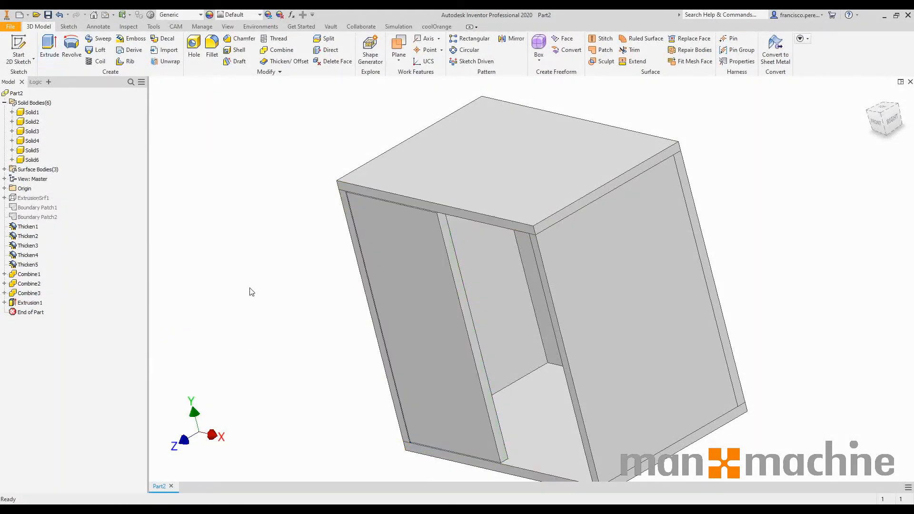
Reopen the door extrusion's sketch and draw a 22 mm diameter circle near the door's free vertical edge, slightly above mid-height.
{"action": "middle_click_drag", "start_coordinate": [251, 292], "coordinate": [398, 292], "text": "shift"}
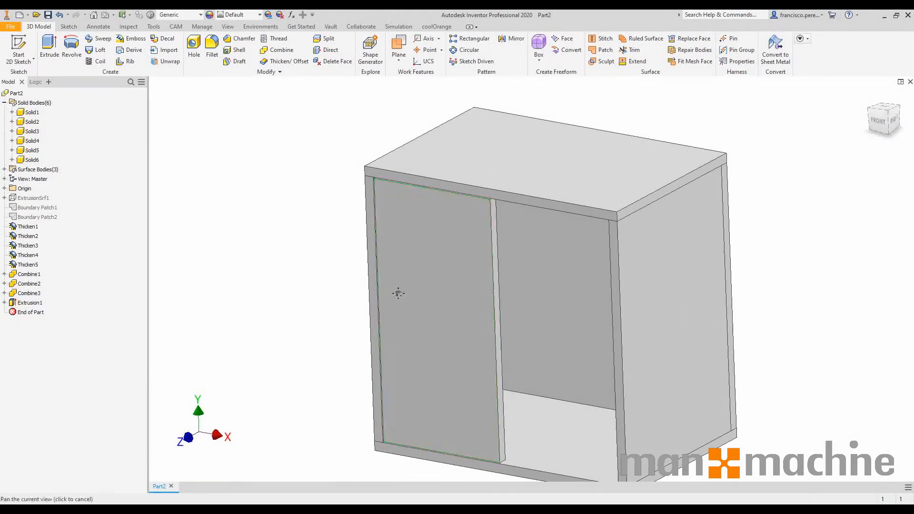
{"action": "scroll", "coordinate": [387, 233], "scroll_direction": "down", "scroll_amount": 4}
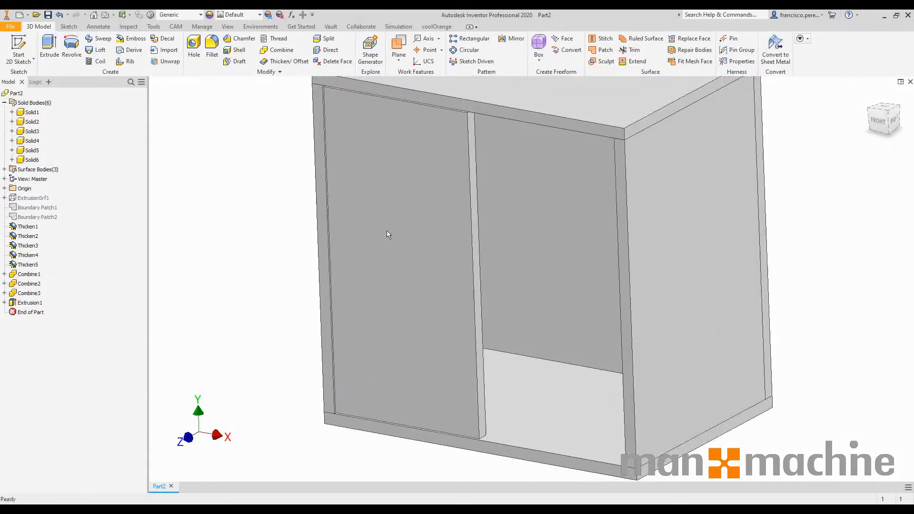
{"action": "left_click", "coordinate": [4, 303]}
{"action": "double_click", "coordinate": [36, 311]}
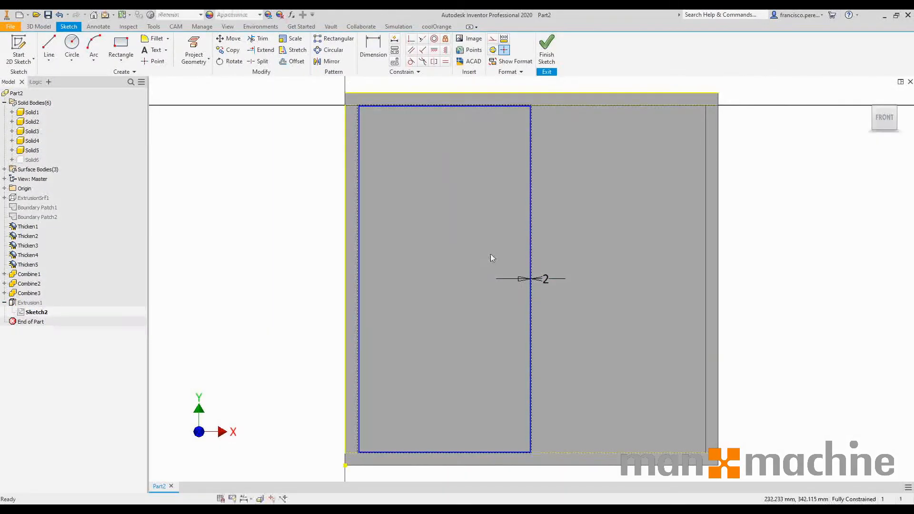
{"action": "key", "text": "c"}
{"action": "left_click", "coordinate": [493, 252]}
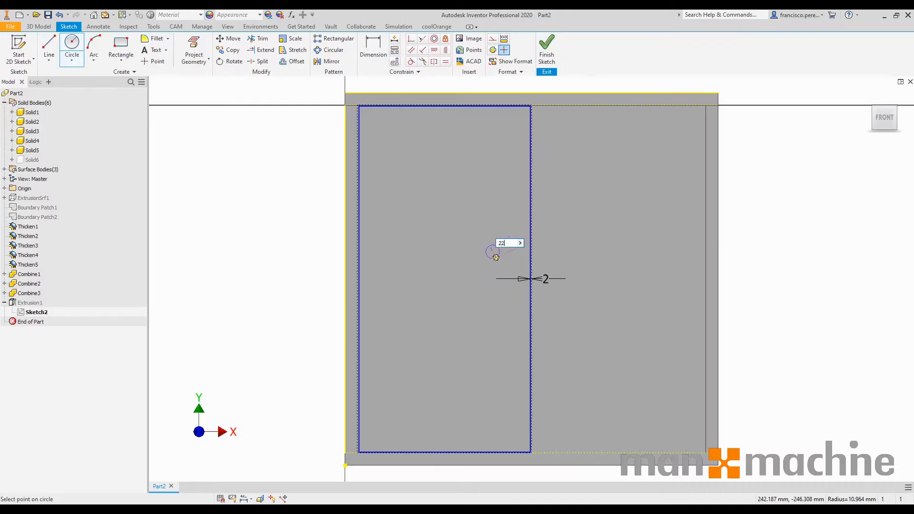
{"action": "key", "text": "Return"}
{"action": "key", "text": "Escape"}
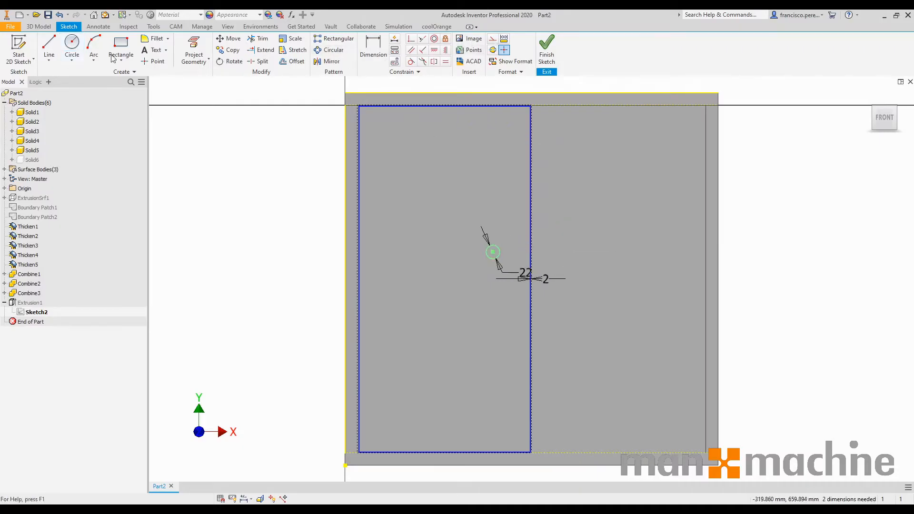
Align the circle's centre horizontally with the midpoint of the door's free vertical edge and dimension it 42 mm from that edge.
{"action": "left_click", "coordinate": [438, 51]}
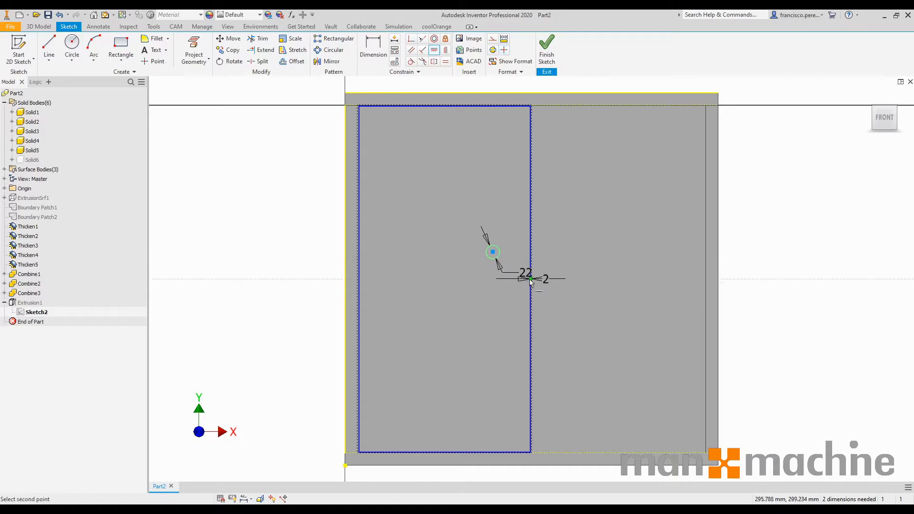
{"action": "left_click", "coordinate": [493, 252]}
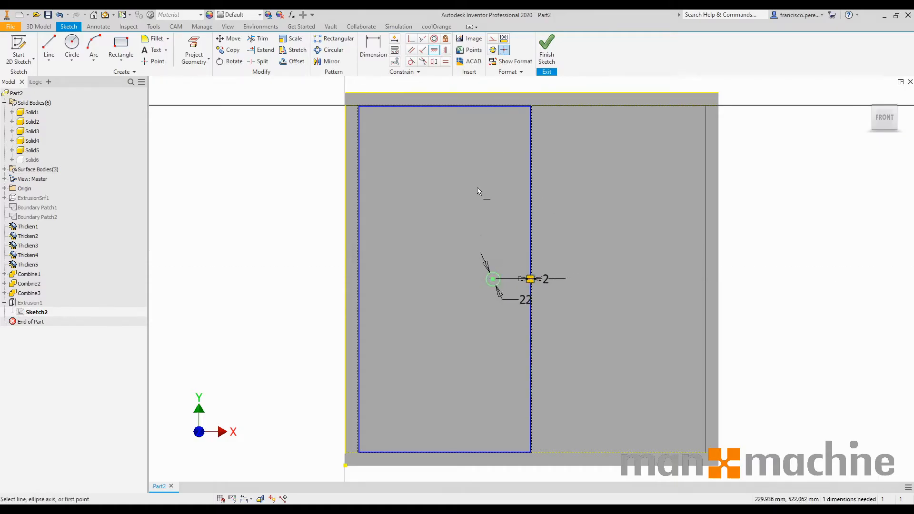
{"action": "left_click", "coordinate": [494, 280]}
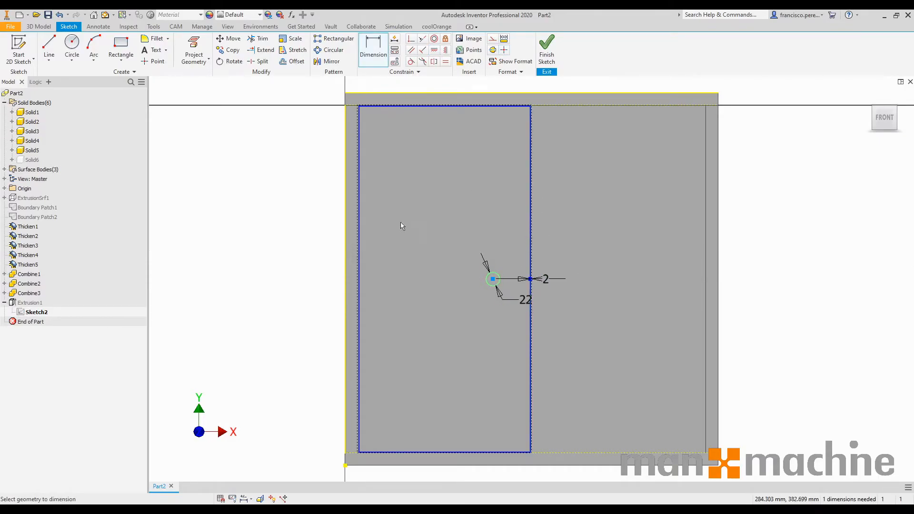
{"action": "left_click", "coordinate": [532, 268]}
{"action": "left_click", "coordinate": [518, 167]}
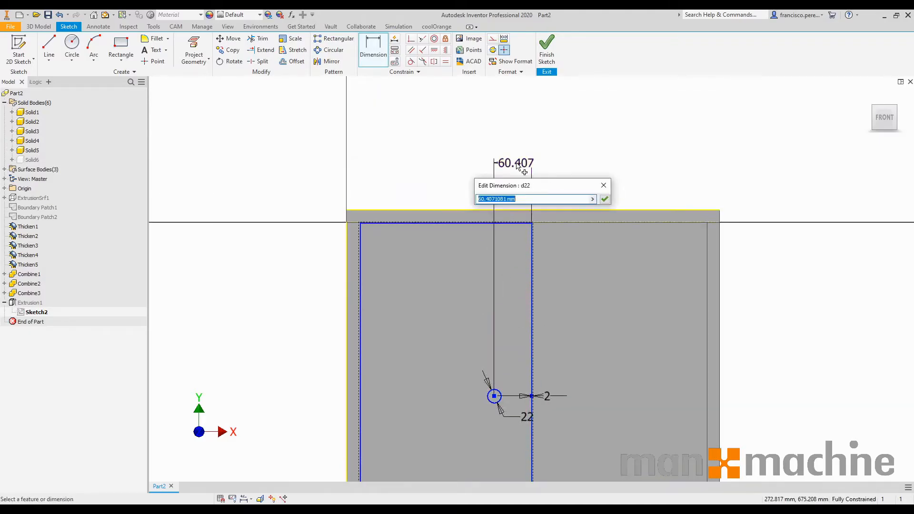
{"action": "type", "text": "42"}
{"action": "key", "text": "Return"}
Finish the sketch and exclude the circle region from the door extrusion's profiles, leaving a round handle hole.
{"action": "left_click", "coordinate": [547, 47]}
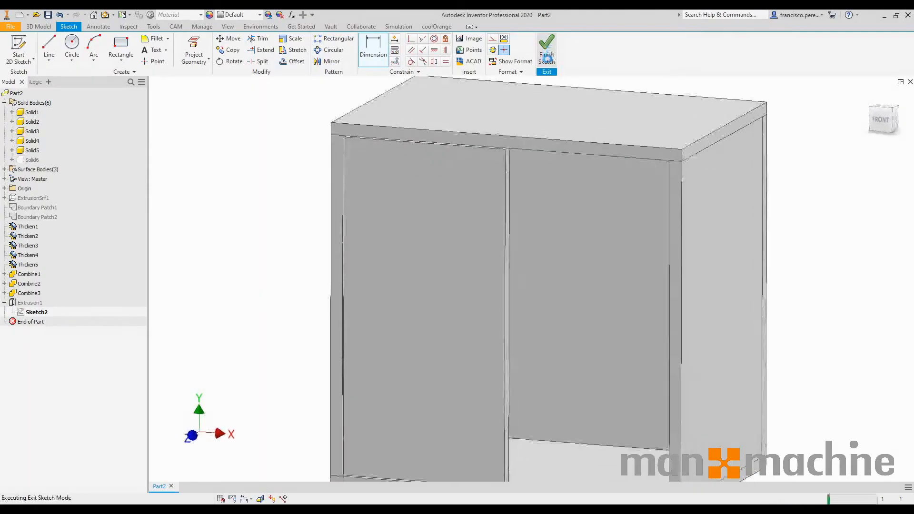
{"action": "key", "text": "e"}
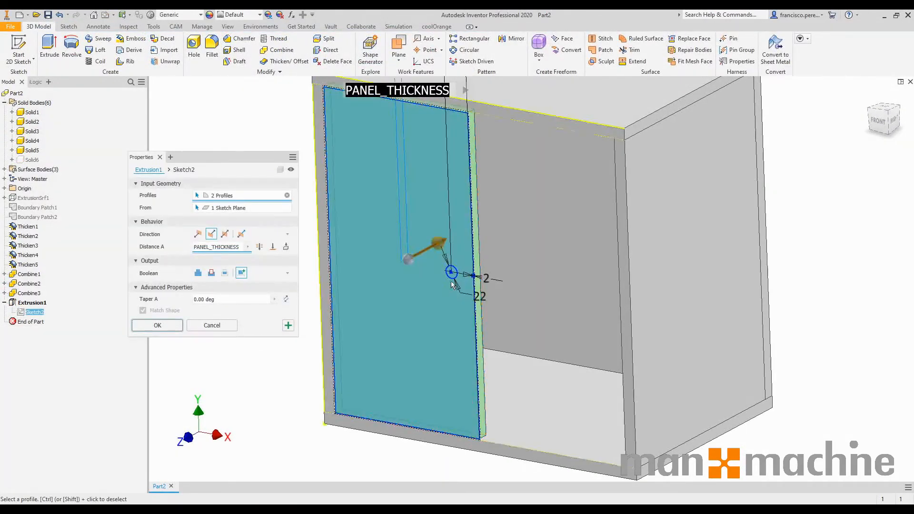
{"action": "scroll", "coordinate": [450, 280], "scroll_direction": "up", "scroll_amount": 5}
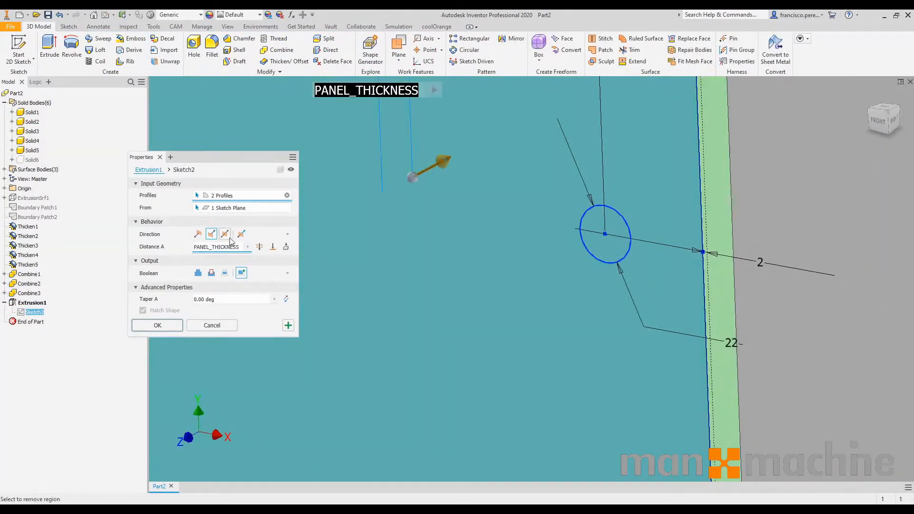
{"action": "left_click", "coordinate": [605, 258]}
{"action": "left_click", "coordinate": [157, 325]}
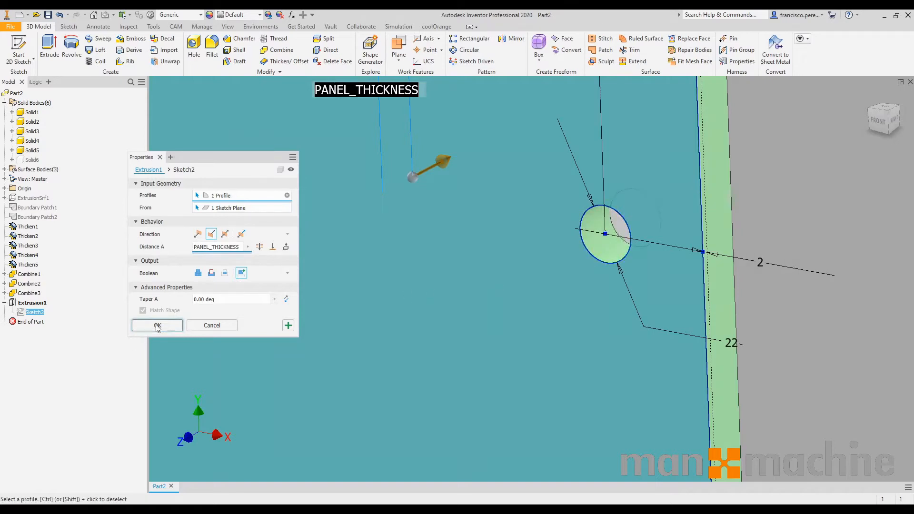
{"action": "scroll", "coordinate": [559, 244], "scroll_direction": "up", "scroll_amount": 5}
{"action": "scroll", "coordinate": [603, 119], "scroll_direction": "down", "scroll_amount": 3}
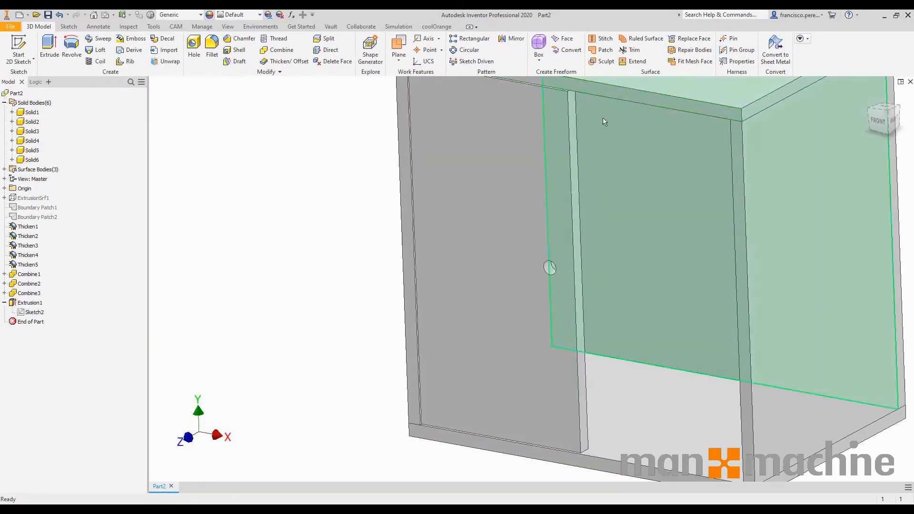
Fillet the two free vertical edges of the door with a radius of PANEL_THICKNESS/2.
{"action": "left_click", "coordinate": [212, 48]}
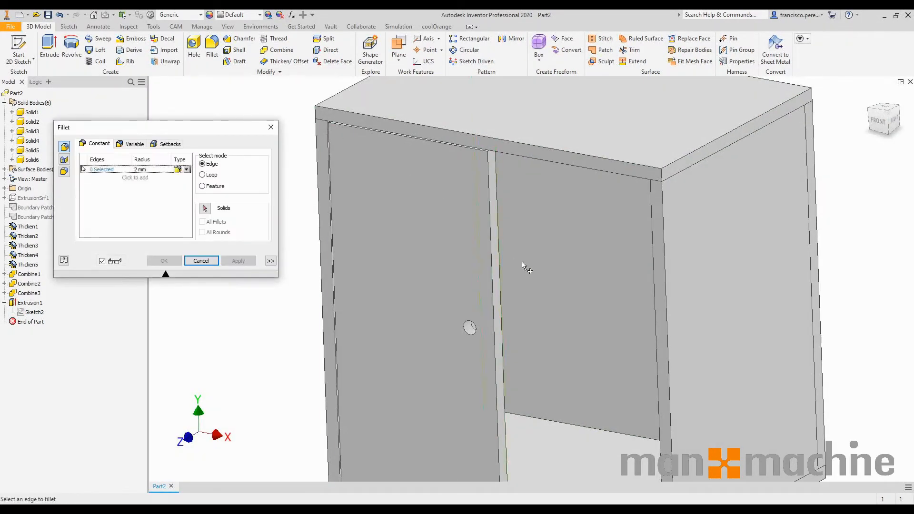
{"action": "left_click", "coordinate": [499, 246]}
{"action": "left_click", "coordinate": [488, 249]}
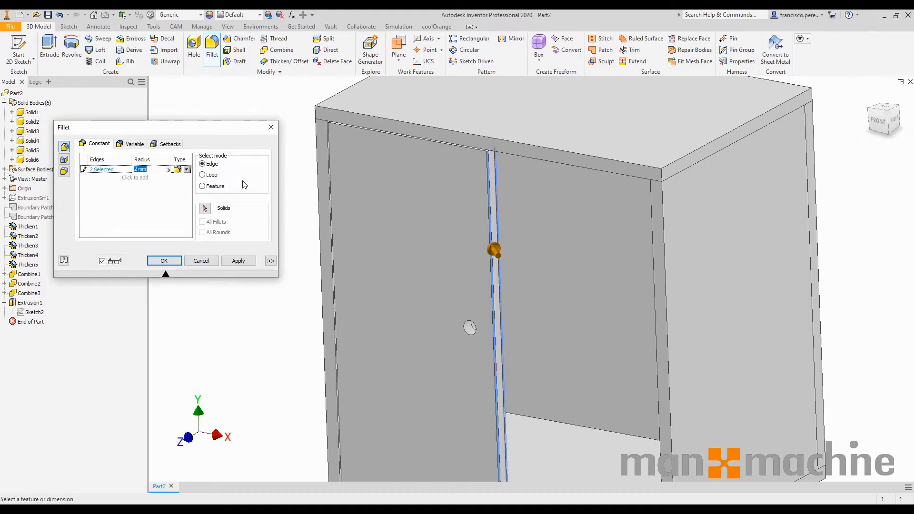
{"action": "type", "text": "/2"}
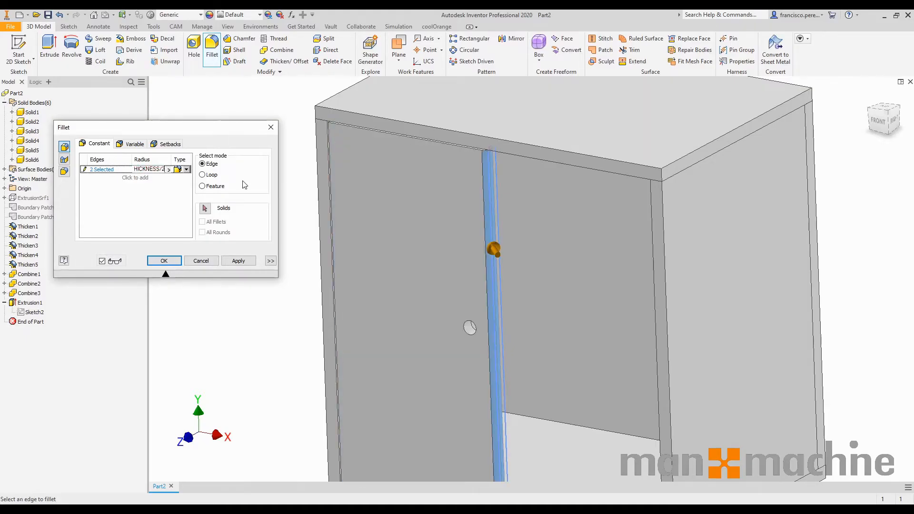
{"action": "left_click", "coordinate": [172, 261]}
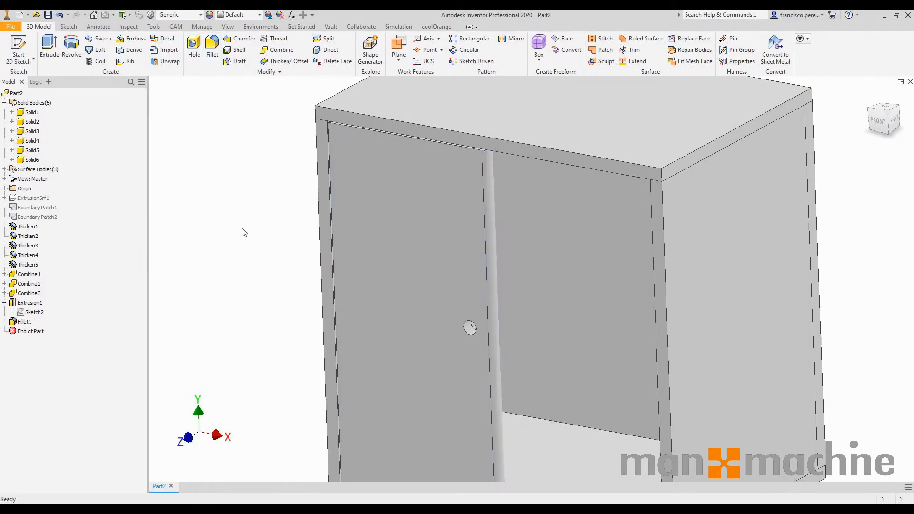
{"action": "scroll", "coordinate": [242, 225], "scroll_direction": "down", "scroll_amount": 3}
{"action": "middle_click_drag", "start_coordinate": [240, 213], "coordinate": [281, 210], "text": "shift"}
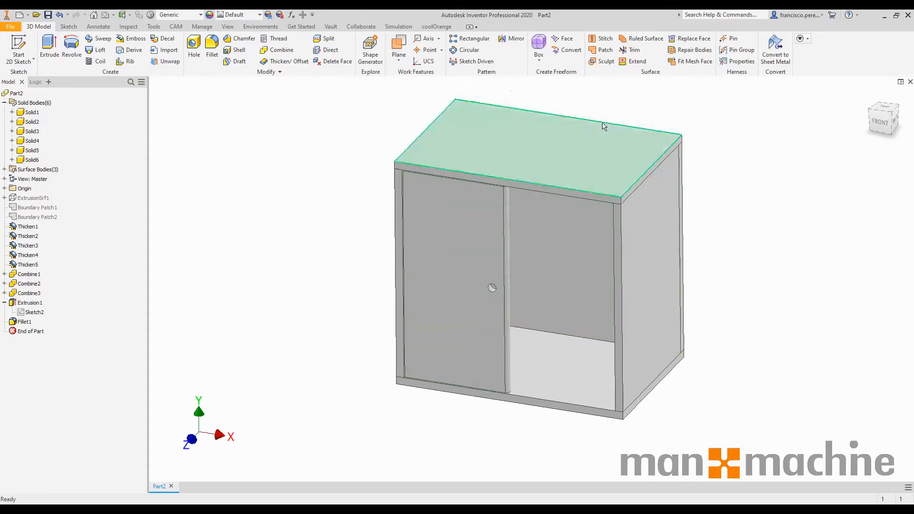
Create a midplane between the outer faces of the cabinet's two side panels.
{"action": "left_click", "coordinate": [399, 59]}
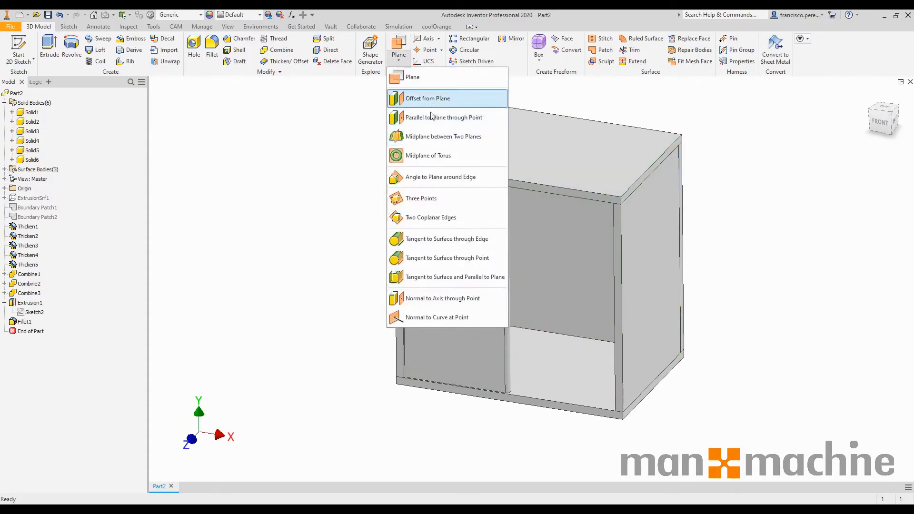
{"action": "left_click", "coordinate": [444, 137]}
{"action": "left_click", "coordinate": [636, 247]}
{"action": "middle_click_drag", "start_coordinate": [439, 179], "coordinate": [410, 182], "text": "shift"}
{"action": "left_click", "coordinate": [410, 182]}
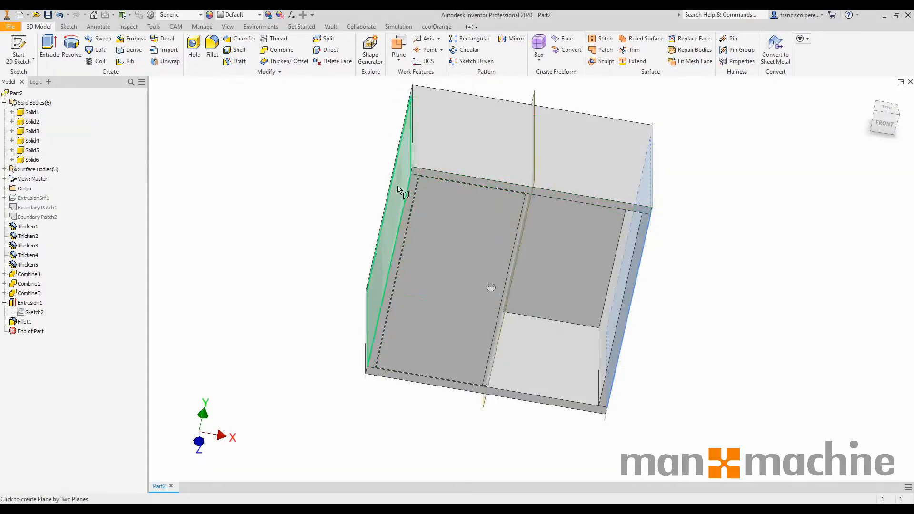
{"action": "key", "text": "F6"}
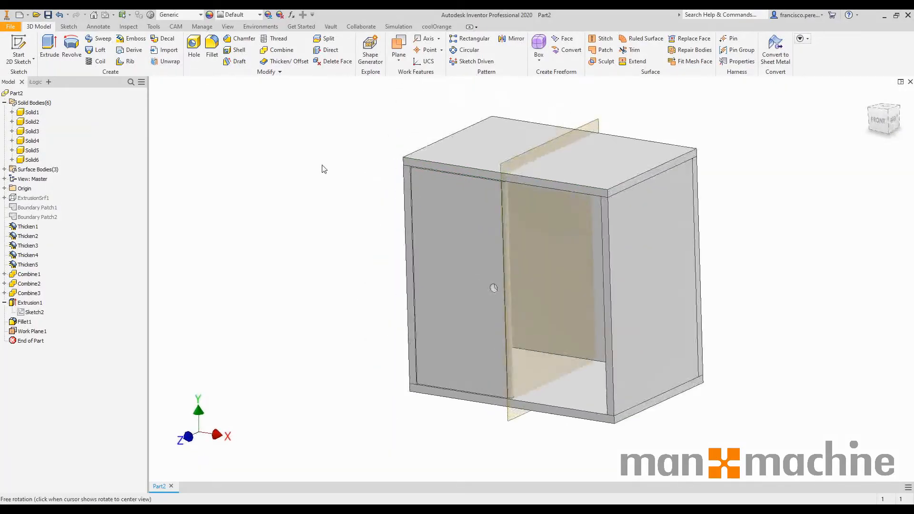
Mirror the door solid about the cabinet's midplane and hide the work plane.
{"action": "left_click", "coordinate": [516, 38]}
{"action": "left_click", "coordinate": [168, 124]}
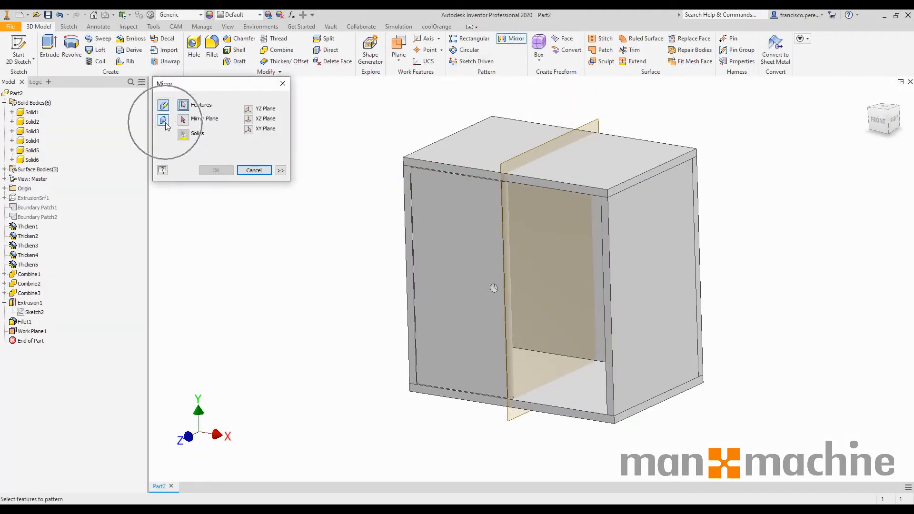
{"action": "left_click", "coordinate": [435, 255]}
{"action": "left_click", "coordinate": [593, 126]}
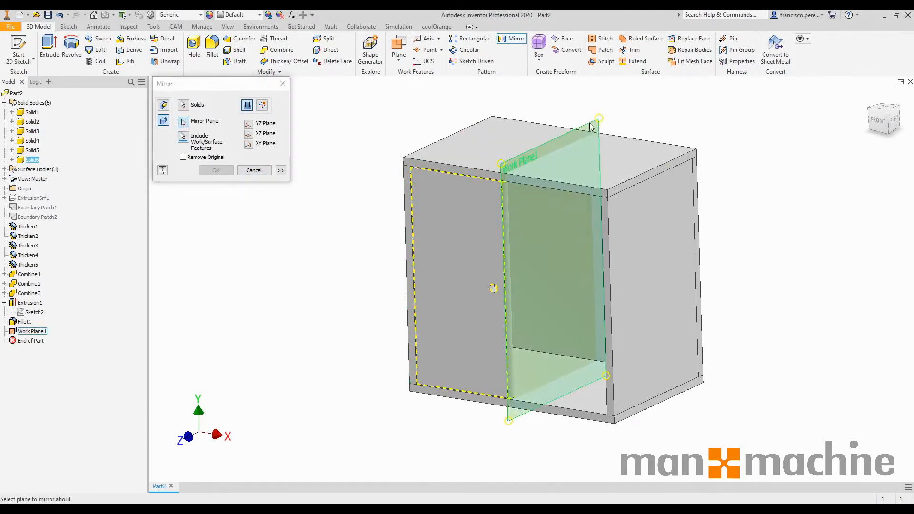
{"action": "left_click", "coordinate": [219, 171]}
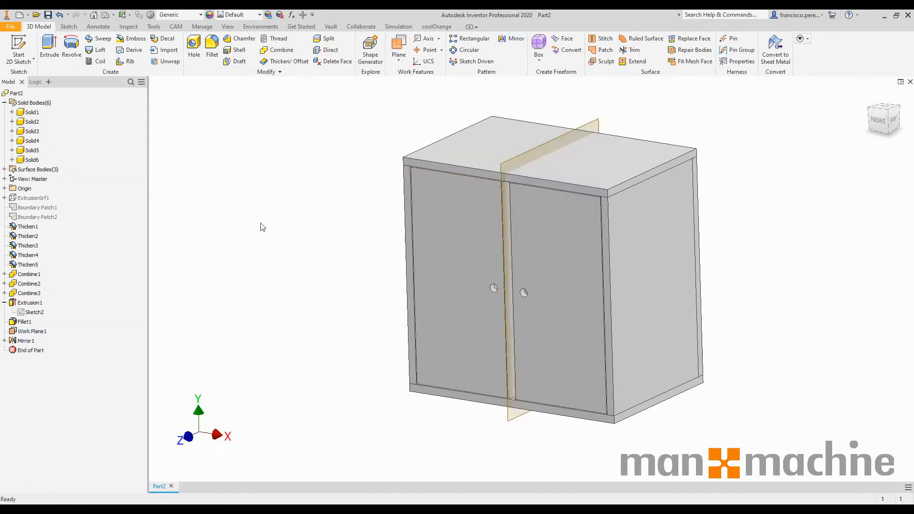
{"action": "right_click", "coordinate": [26, 331]}
{"action": "key", "text": "v"}
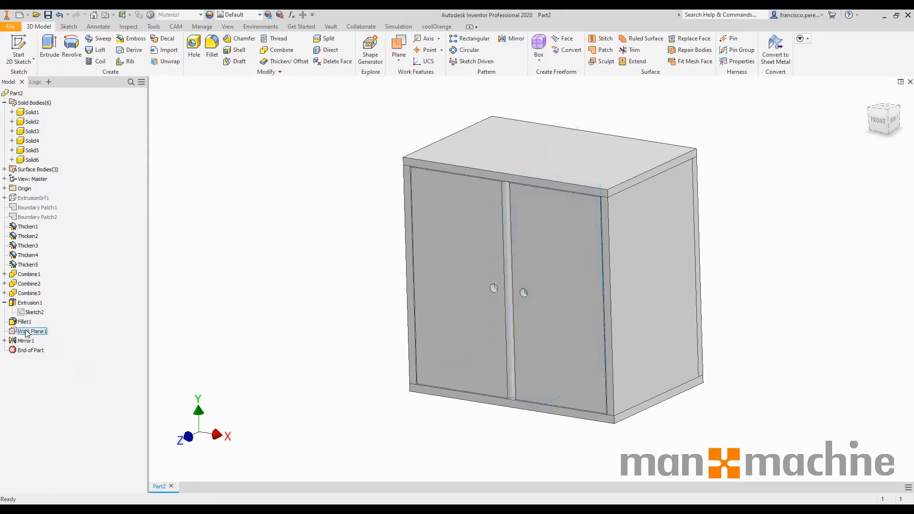
{"action": "scroll", "coordinate": [292, 257], "scroll_direction": "down", "scroll_amount": 2}
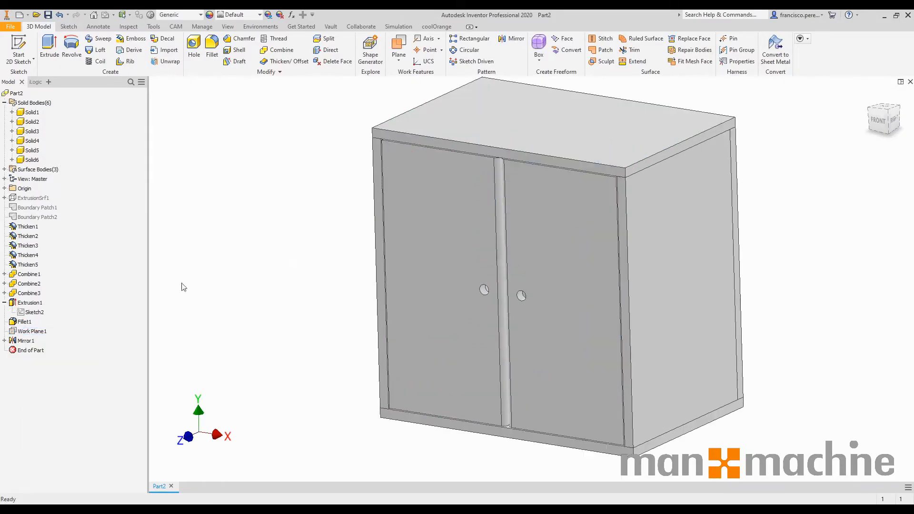
Edit the mirror feature so that the mirrored door is created as a new solid body.
{"action": "double_click", "coordinate": [26, 341]}
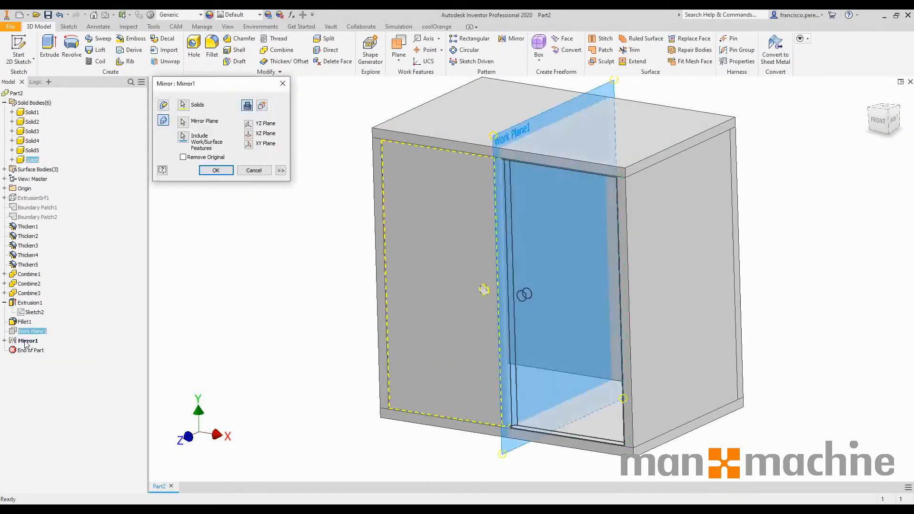
{"action": "left_click", "coordinate": [262, 106]}
{"action": "left_click", "coordinate": [216, 172]}
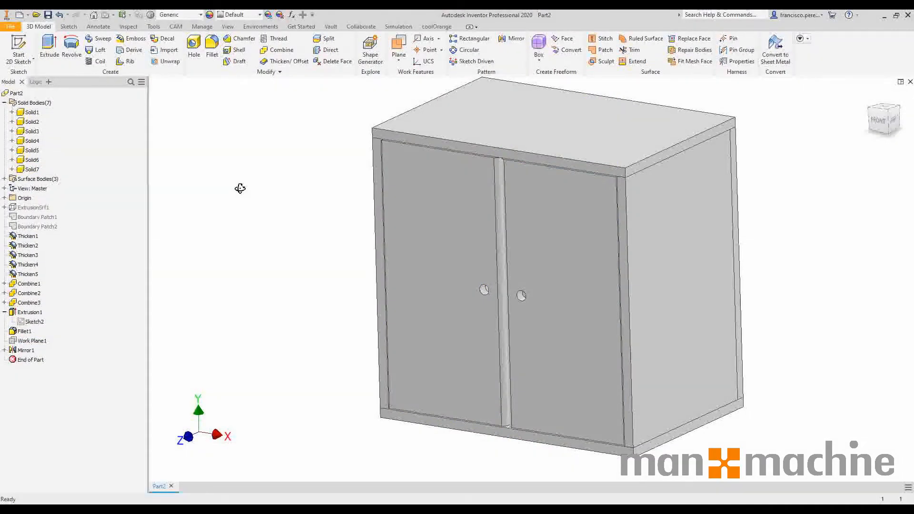
{"action": "middle_click_drag", "start_coordinate": [240, 189], "coordinate": [225, 173], "text": "shift"}
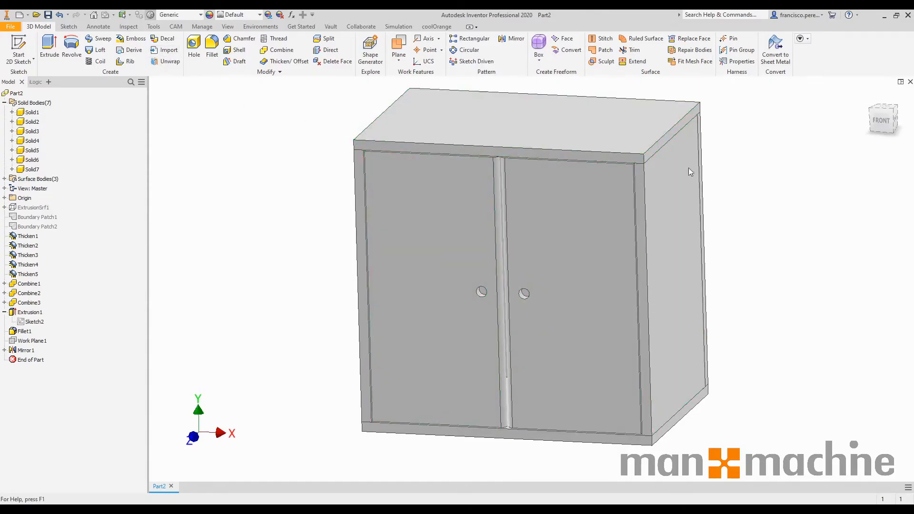
Assign the Wood (Cherry) material from the Inventor Material Library to the whole cabinet part.
{"action": "left_click", "coordinate": [150, 14]}
{"action": "left_click_drag", "start_coordinate": [392, 211], "coordinate": [392, 343]}
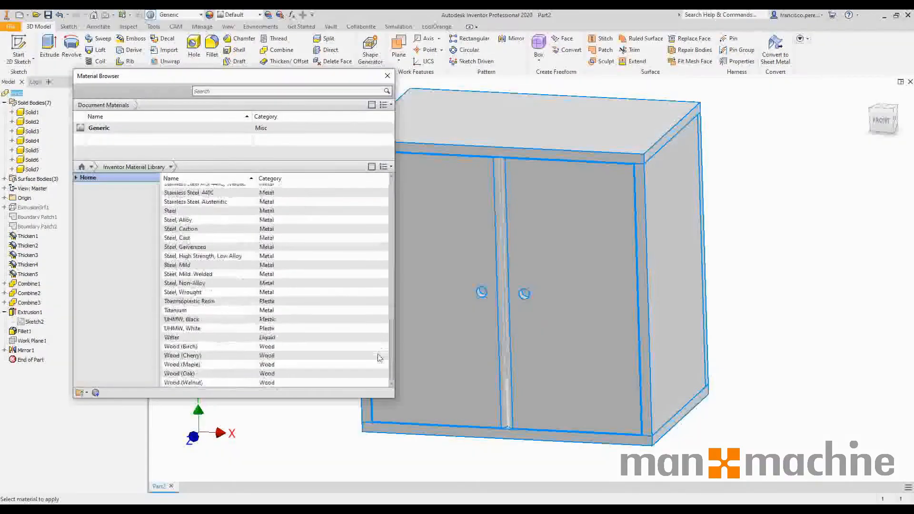
{"action": "right_click", "coordinate": [204, 356]}
{"action": "left_click", "coordinate": [237, 362]}
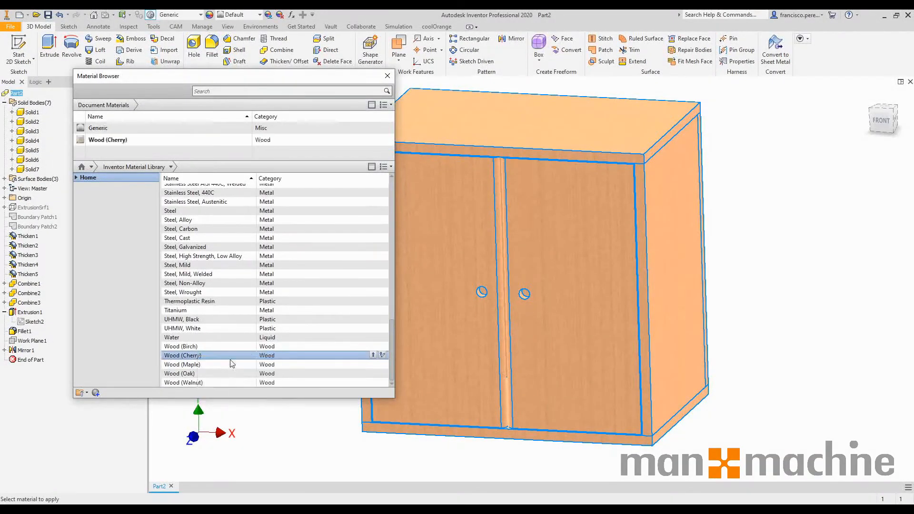
{"action": "left_click", "coordinate": [387, 75]}
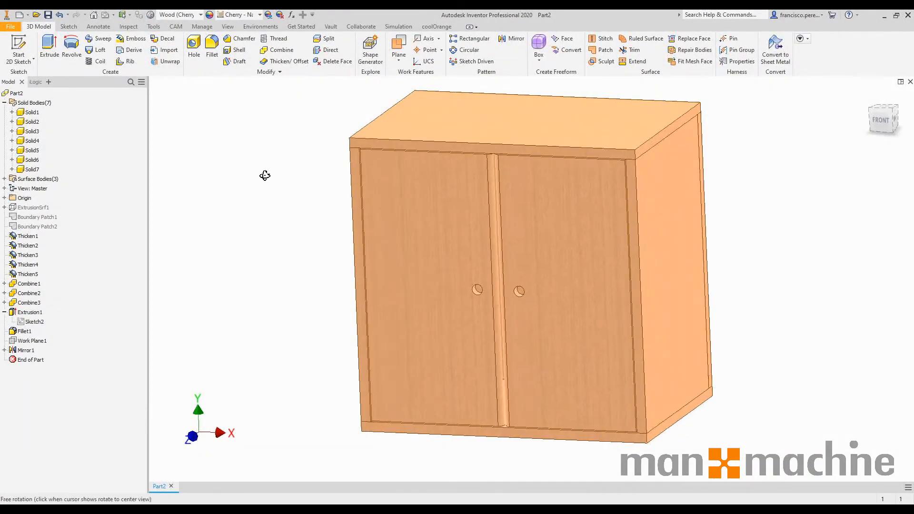
Rename the back panel's solid body as "Panel - Rear".
{"action": "left_click", "coordinate": [34, 112]}
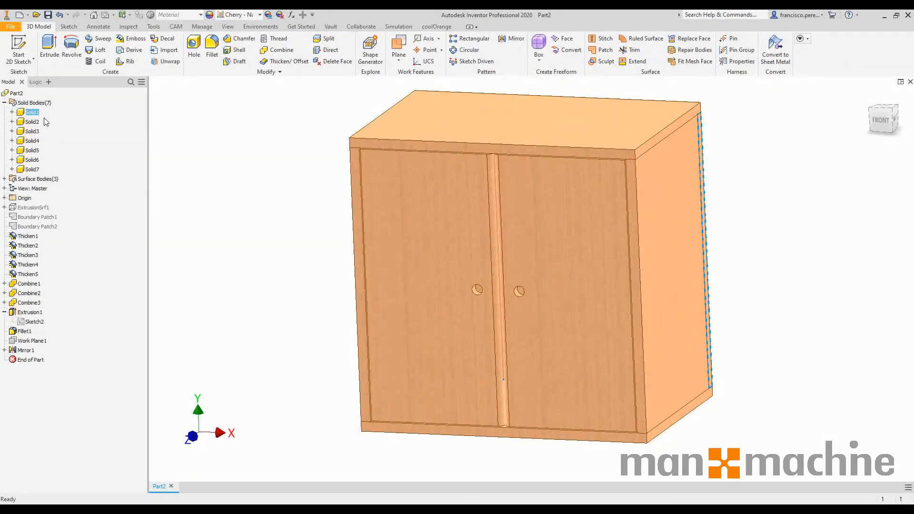
{"action": "left_click", "coordinate": [71, 136]}
{"action": "middle_click_drag", "start_coordinate": [313, 149], "coordinate": [260, 158], "text": "shift"}
{"action": "left_click", "coordinate": [33, 116]}
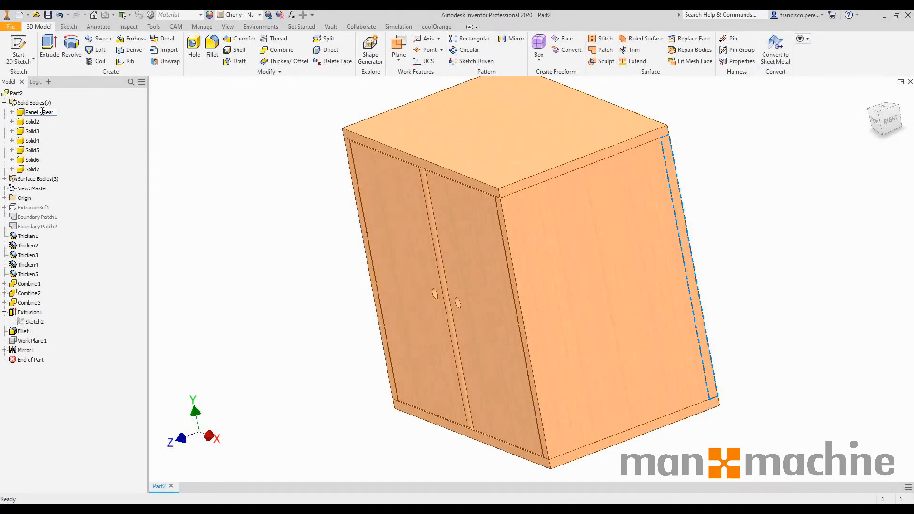
{"action": "left_click_drag", "start_coordinate": [43, 112], "coordinate": [1, 118]}
Rename the two side panel solid bodies as "Panel - Right" and "Panel - Left".
{"action": "left_click", "coordinate": [32, 123]}
{"action": "type", "text": "Panel - Right"}
{"action": "key", "text": "Return"}
{"action": "left_click", "coordinate": [40, 133]}
{"action": "left_click", "coordinate": [40, 134]}
{"action": "type", "text": "Panel - Left"}
{"action": "key", "text": "Return"}
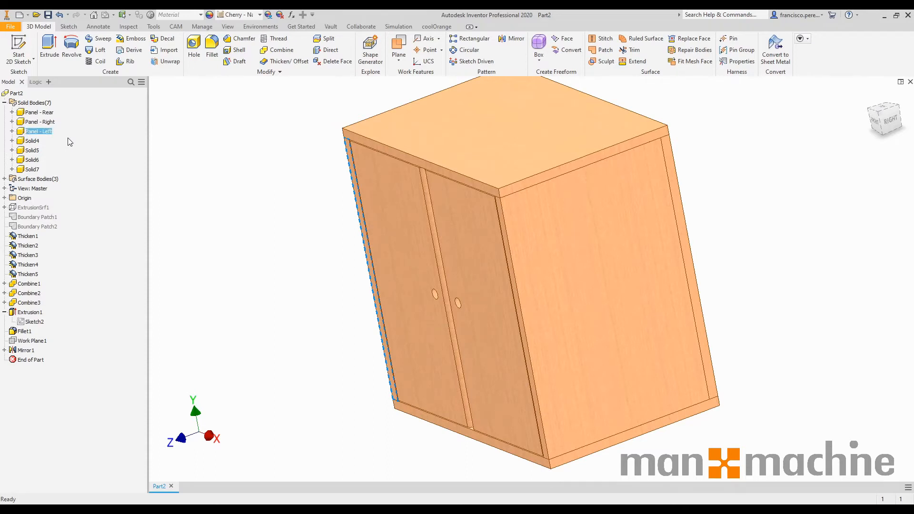
Rename the base and lid solid bodies as "Panel - Bottom" and "Panel - Top".
{"action": "double_click", "coordinate": [29, 142]}
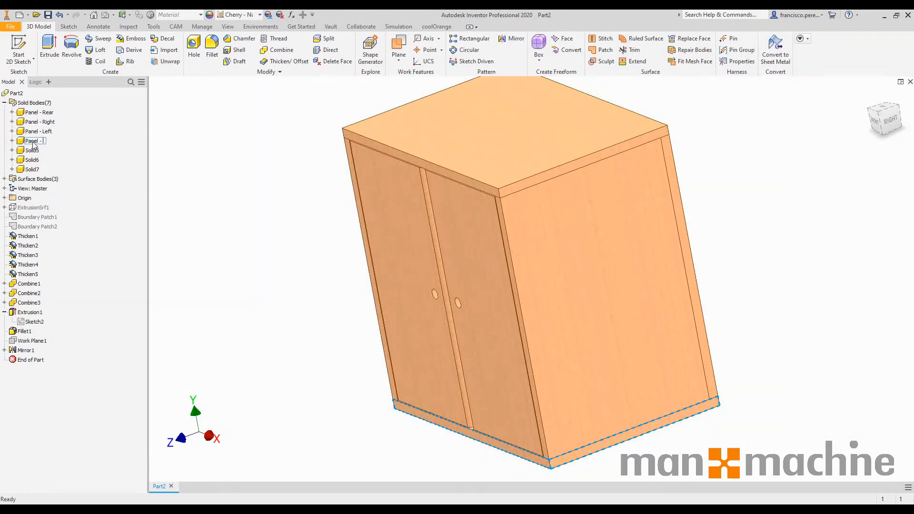
{"action": "type", "text": "Panel - Bottom"}
{"action": "key", "text": "Return"}
{"action": "double_click", "coordinate": [32, 151]}
{"action": "type", "text": "Panel - Top"}
{"action": "key", "text": "Return"}
Rename the two door solid bodies as "Door - Left" and "Door - Right".
{"action": "double_click", "coordinate": [54, 161]}
{"action": "type", "text": "Door"}
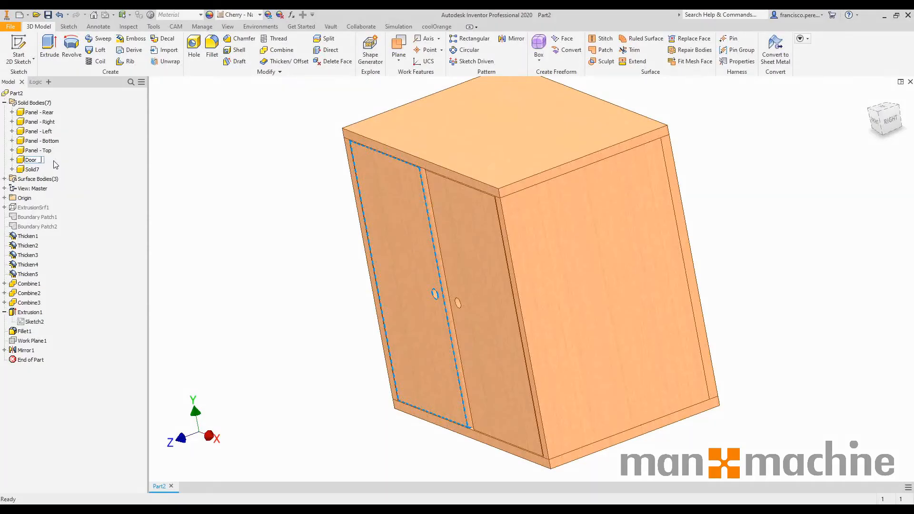
{"action": "type", "text": " - Left"}
{"action": "key", "text": "Return"}
{"action": "double_click", "coordinate": [32, 170]}
{"action": "type", "text": "Door - Right"}
{"action": "key", "text": "Return"}
{"action": "middle_click_drag", "start_coordinate": [253, 198], "coordinate": [379, 211], "text": "shift"}
{"action": "scroll", "coordinate": [364, 215], "scroll_direction": "down", "scroll_amount": 1}
{"action": "scroll", "coordinate": [364, 215], "scroll_direction": "up", "scroll_amount": 1}
{"action": "mouse_move", "coordinate": [379, 211]}
{"action": "middle_mouse_down", "text": "shift"}
{"action": "mouse_move", "coordinate": [390, 211]}
{"action": "mouse_move", "coordinate": [383, 222]}
{"action": "mouse_move", "coordinate": [369, 218]}
{"action": "mouse_move", "coordinate": [405, 218]}
{"action": "mouse_move", "coordinate": [383, 221]}
{"action": "middle_mouse_up", "text": "shift"}
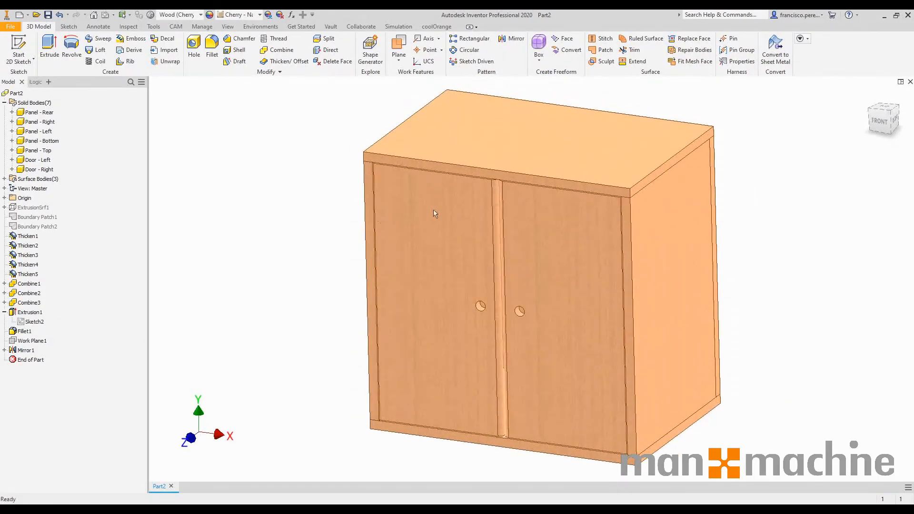
{"action": "mouse_move", "coordinate": [745, 170]}
{"action": "middle_mouse_down", "text": "shift"}
{"action": "mouse_move", "coordinate": [773, 152]}
{"action": "mouse_move", "coordinate": [751, 169]}
{"action": "mouse_move", "coordinate": [677, 169]}
{"action": "mouse_move", "coordinate": [736, 170]}
{"action": "middle_mouse_up", "text": "shift"}
{"action": "scroll", "coordinate": [752, 169], "scroll_direction": "up", "scroll_amount": 3}
{"action": "scroll", "coordinate": [753, 172], "scroll_direction": "down", "scroll_amount": 2}
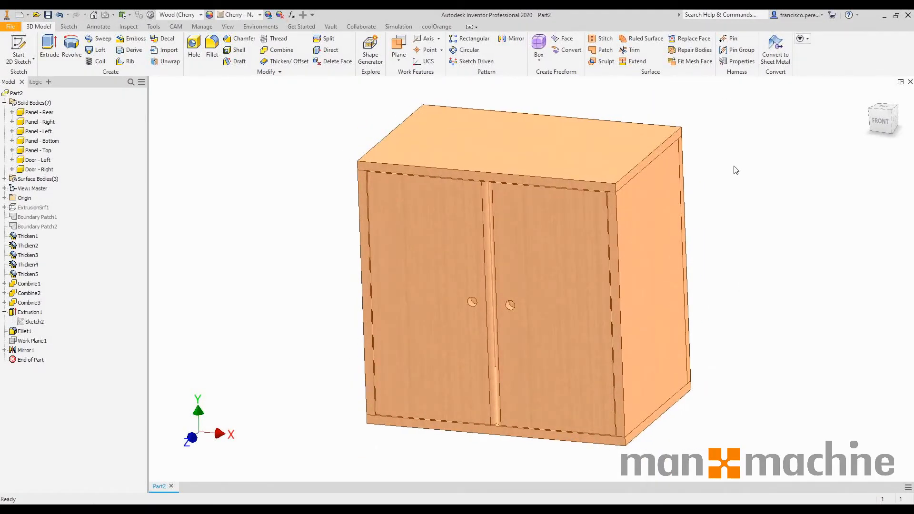
Save the part as "Cabinet MSB" in the Video 1 - Parametric Solid Body Modelling folder under Projects\Videos on the D: drive.
{"action": "key", "text": "ctrl+s"}
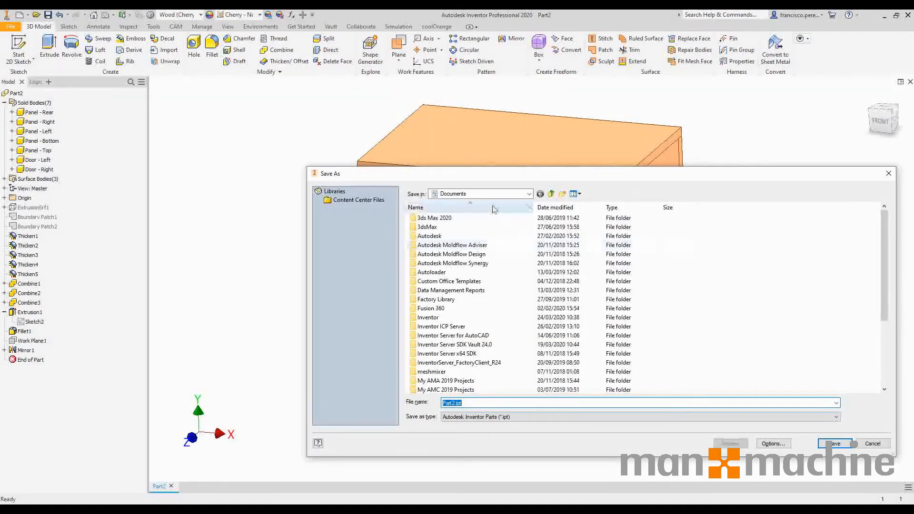
{"action": "left_click", "coordinate": [479, 194]}
{"action": "left_click", "coordinate": [469, 325]}
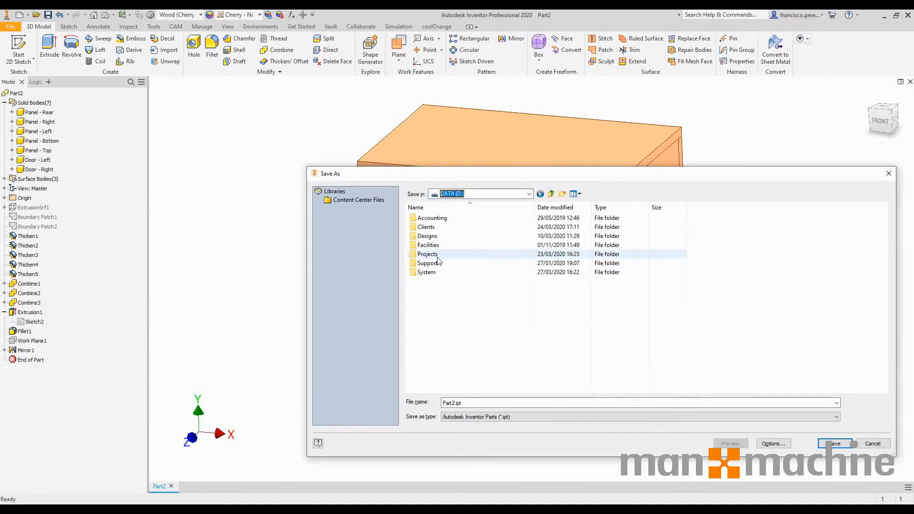
{"action": "double_click", "coordinate": [432, 263]}
{"action": "double_click", "coordinate": [443, 237]}
{"action": "key", "text": "BackSpace"}
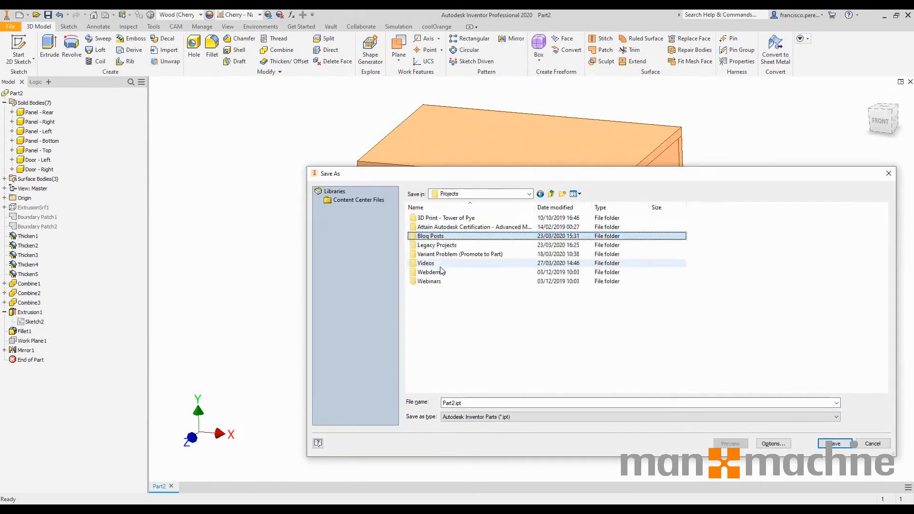
{"action": "double_click", "coordinate": [438, 264]}
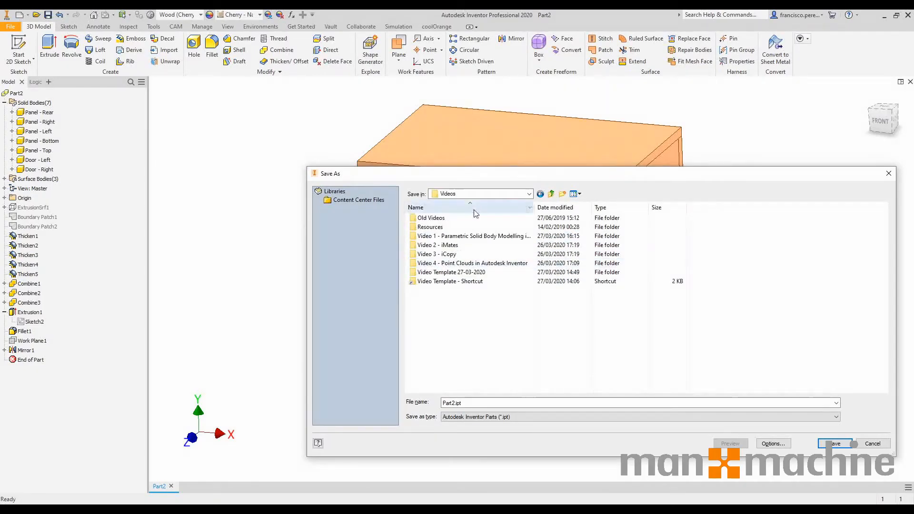
{"action": "double_click", "coordinate": [445, 236]}
{"action": "double_click", "coordinate": [466, 402]}
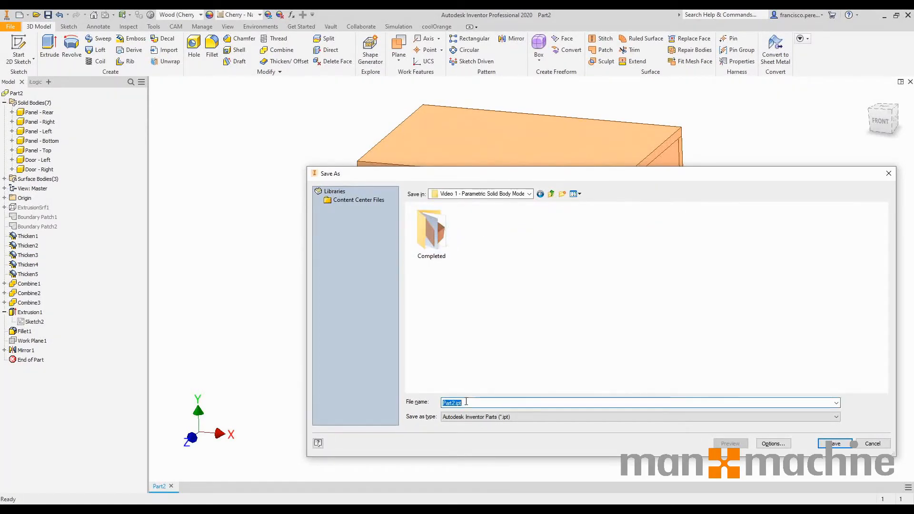
{"action": "type", "text": "Cabinet MSB"}
{"action": "left_click", "coordinate": [831, 443]}
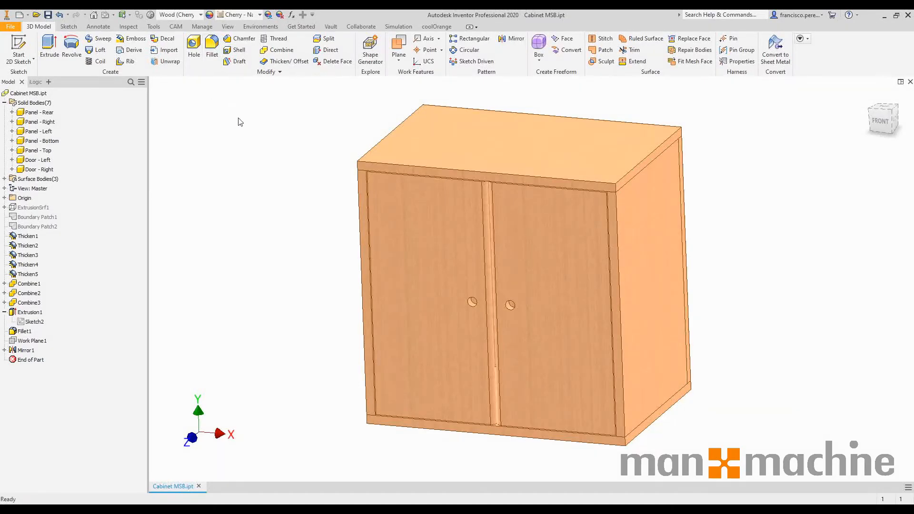
{"action": "left_click", "coordinate": [461, 225]}
{"action": "left_click", "coordinate": [621, 321]}
{"action": "left_click", "coordinate": [568, 230]}
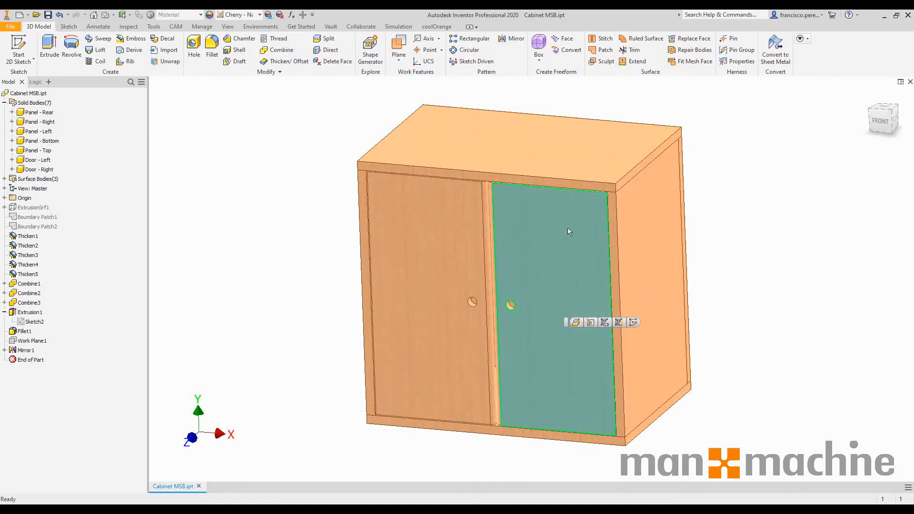
{"action": "left_click", "coordinate": [741, 171]}
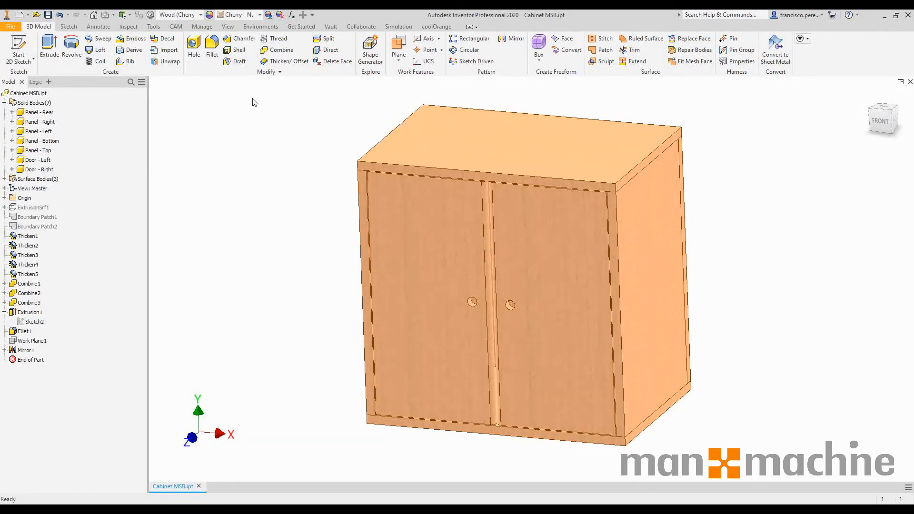
Start Make Components and select all five panel bodies and both door bodies.
{"action": "left_click", "coordinate": [205, 27]}
{"action": "left_click", "coordinate": [428, 53]}
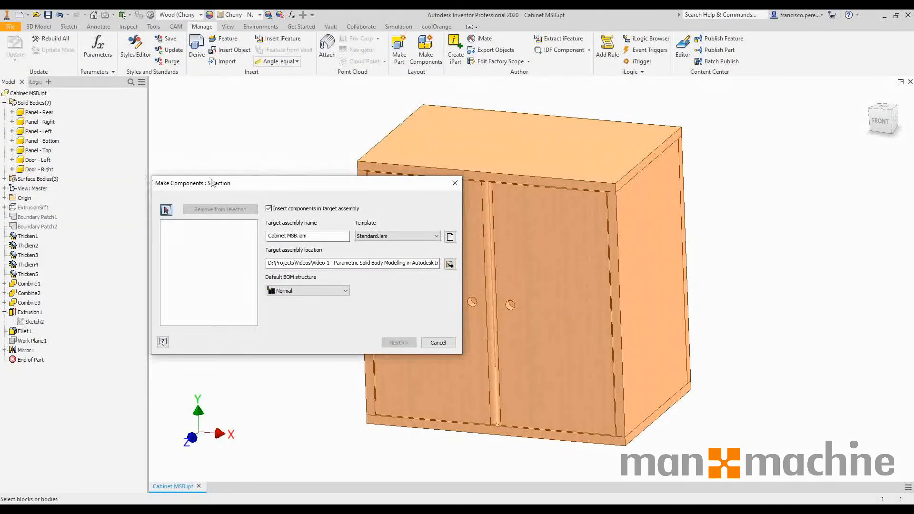
{"action": "left_click", "coordinate": [39, 112]}
{"action": "left_click", "coordinate": [40, 122]}
{"action": "left_click", "coordinate": [40, 132]}
{"action": "left_click", "coordinate": [41, 141]}
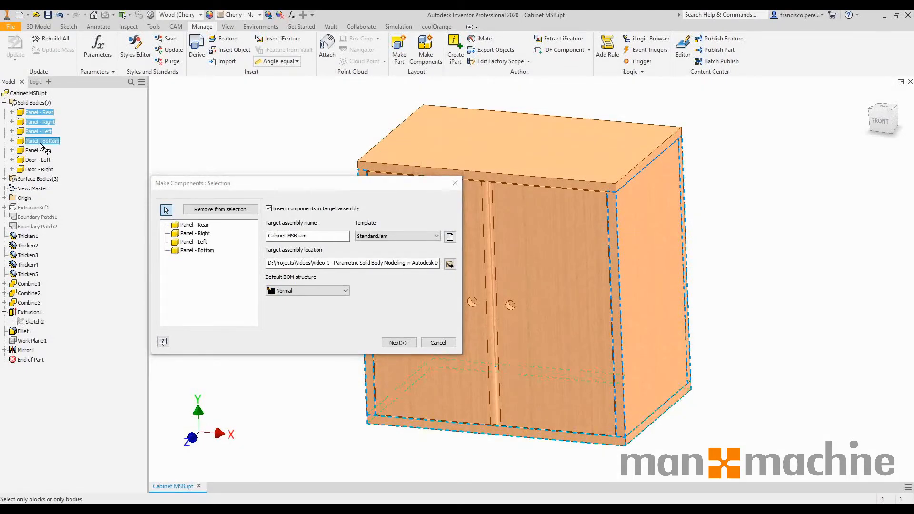
{"action": "left_click", "coordinate": [40, 150]}
{"action": "left_click", "coordinate": [40, 160]}
{"action": "left_click", "coordinate": [43, 169]}
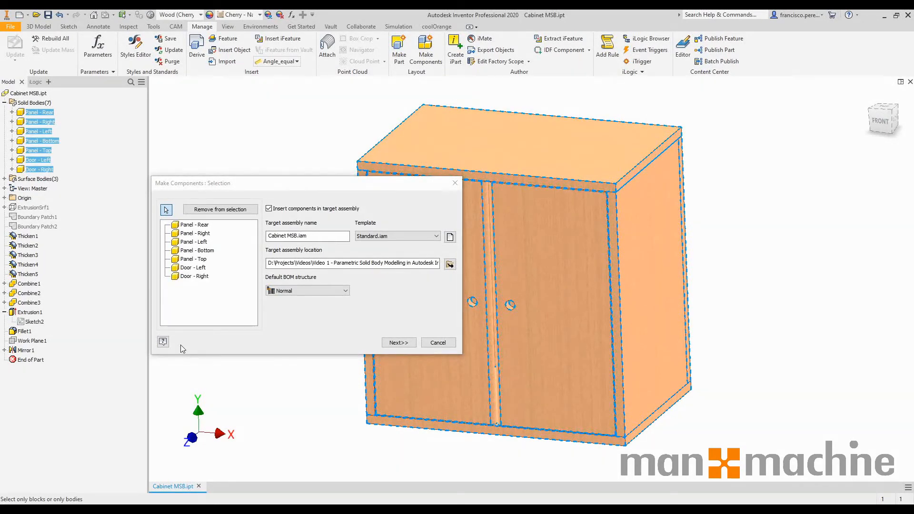
Set the target assembly's template to the metric Standard (mm).iam and proceed to the body settings.
{"action": "left_click", "coordinate": [450, 237]}
{"action": "left_click", "coordinate": [227, 172]}
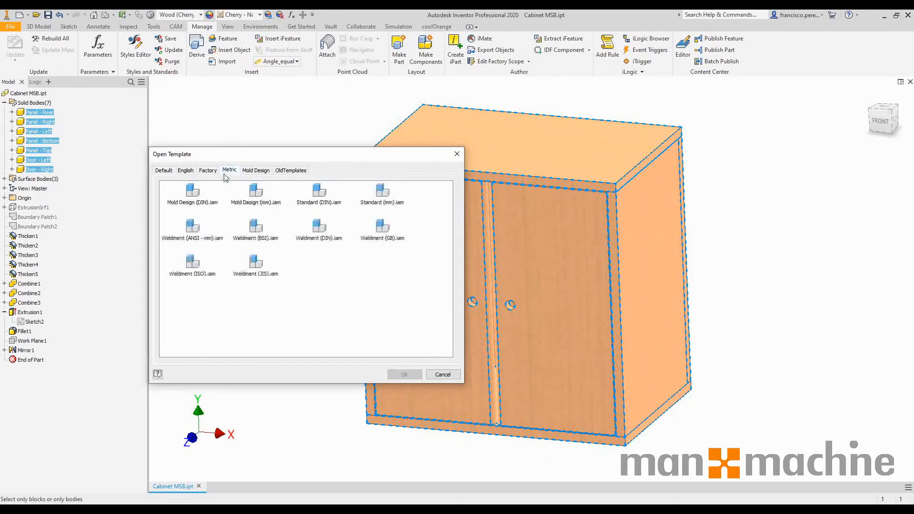
{"action": "left_click", "coordinate": [383, 192]}
{"action": "left_click", "coordinate": [404, 374]}
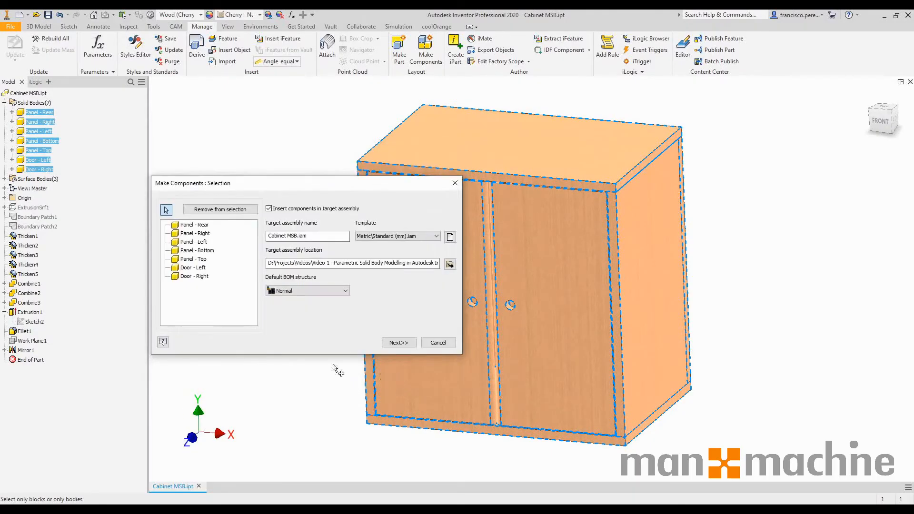
{"action": "left_click", "coordinate": [399, 343]}
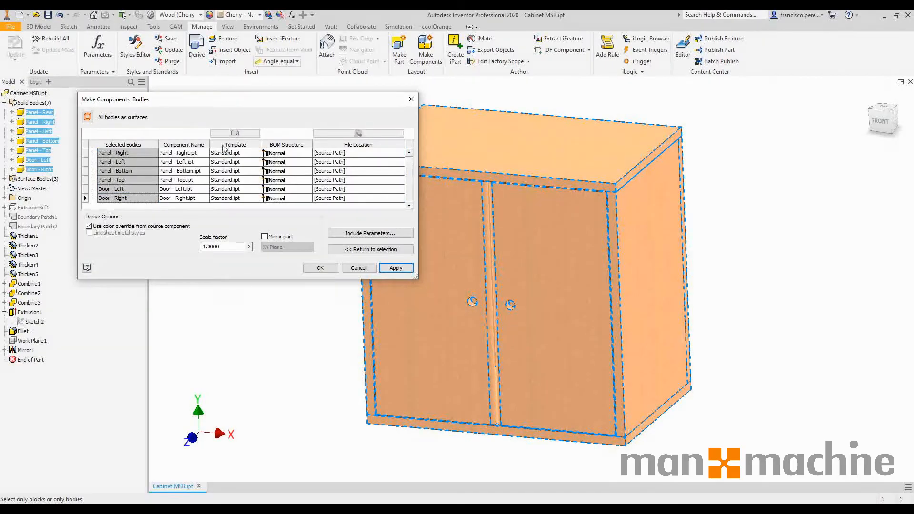
Assign the metric Standard (mm).ipt template to all selected bodies and generate the components and assembly.
{"action": "scroll", "coordinate": [153, 203], "scroll_direction": "up", "scroll_amount": 1}
{"action": "left_click", "coordinate": [125, 155]}
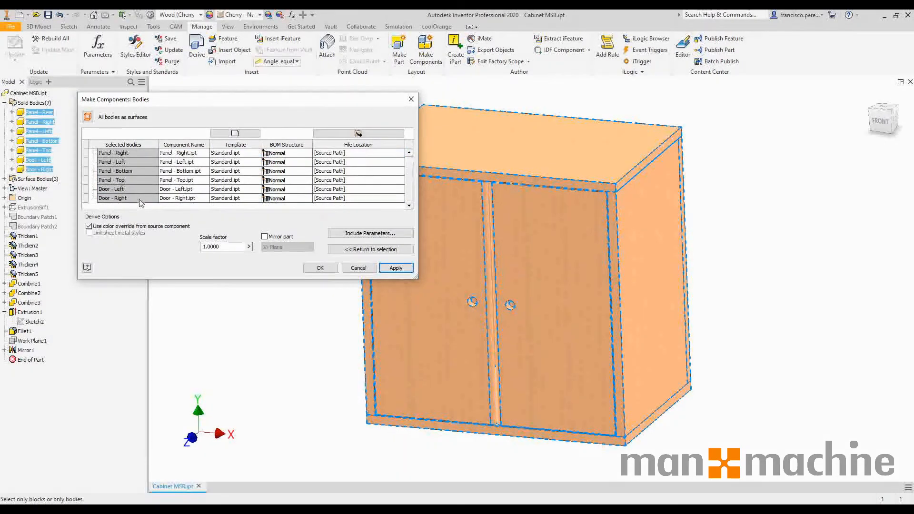
{"action": "left_click", "coordinate": [142, 203], "text": "shift"}
{"action": "left_click", "coordinate": [236, 133]}
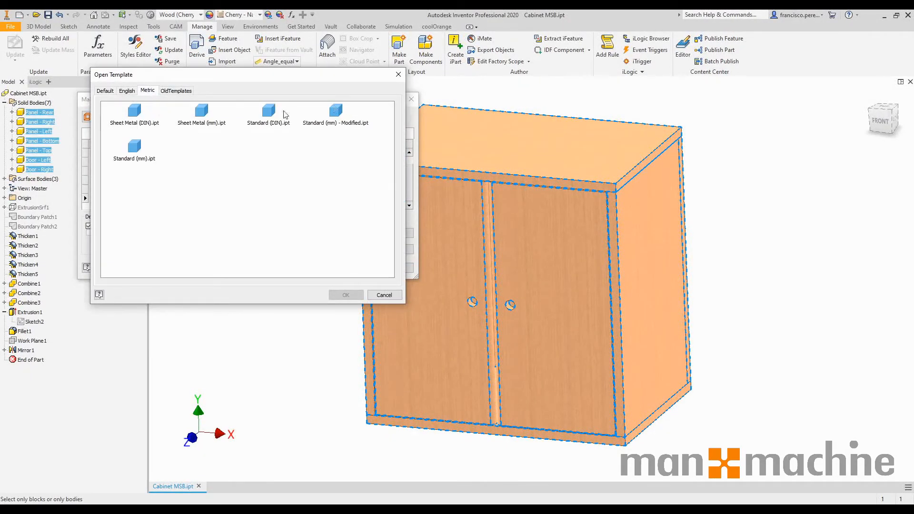
{"action": "left_click", "coordinate": [134, 148]}
{"action": "left_click", "coordinate": [346, 294]}
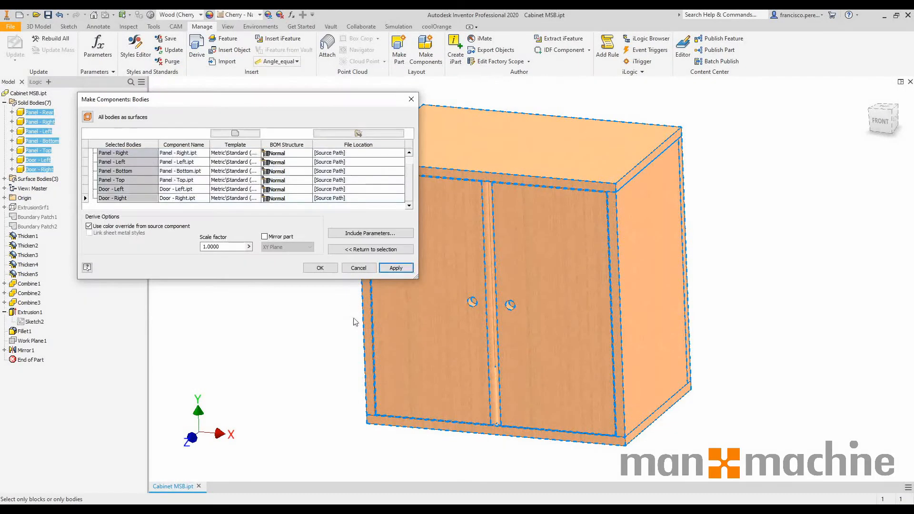
{"action": "left_click", "coordinate": [320, 268]}
Save the Cabinet MSB.iam assembly together with its new component files.
{"action": "key", "text": "F6"}
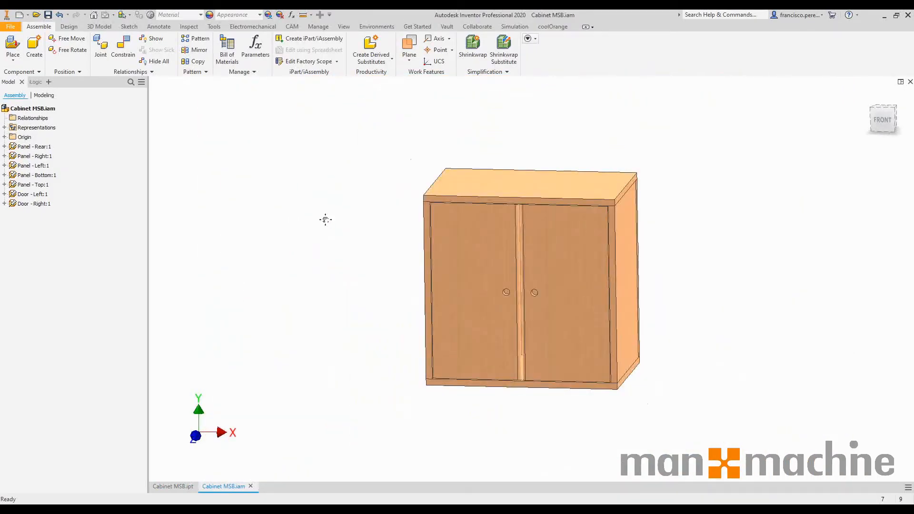
{"action": "scroll", "coordinate": [325, 221], "scroll_direction": "up", "scroll_amount": 4}
{"action": "mouse_move", "coordinate": [326, 221]}
{"action": "middle_mouse_down"}
{"action": "mouse_move", "coordinate": [297, 185]}
{"action": "mouse_move", "coordinate": [313, 214]}
{"action": "middle_mouse_up"}
{"action": "scroll", "coordinate": [315, 204], "scroll_direction": "down", "scroll_amount": 5}
{"action": "scroll", "coordinate": [333, 198], "scroll_direction": "up", "scroll_amount": 5}
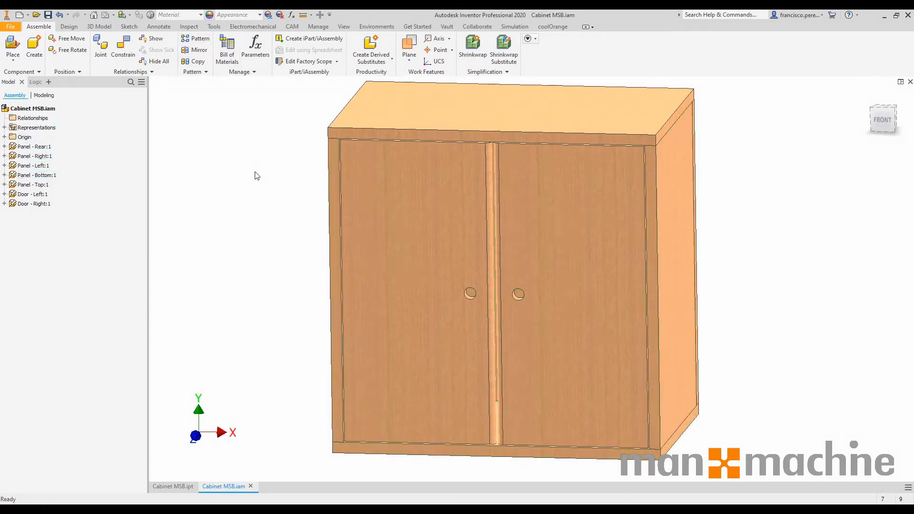
{"action": "key", "text": "ctrl+s"}
{"action": "left_click", "coordinate": [506, 219]}
{"action": "scroll", "coordinate": [270, 156], "scroll_direction": "up", "scroll_amount": 1}
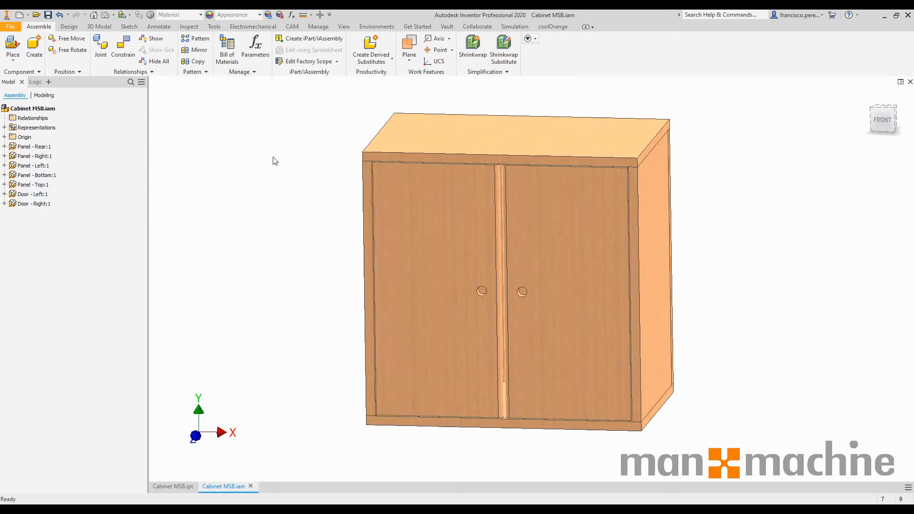
Review the panel and door entries in the assembly's bill of materials.
{"action": "left_click", "coordinate": [227, 56]}
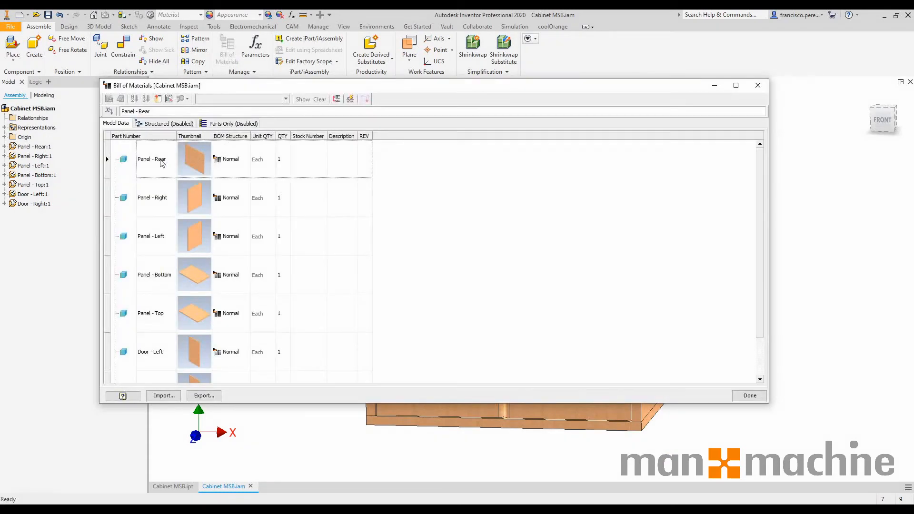
{"action": "scroll", "coordinate": [155, 168], "scroll_direction": "down", "scroll_amount": 1}
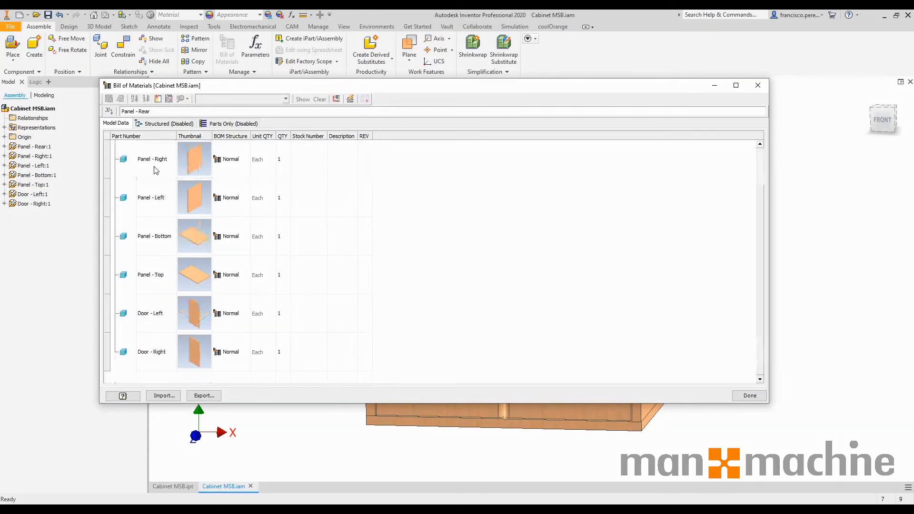
{"action": "left_click", "coordinate": [193, 235]}
{"action": "left_click", "coordinate": [195, 274]}
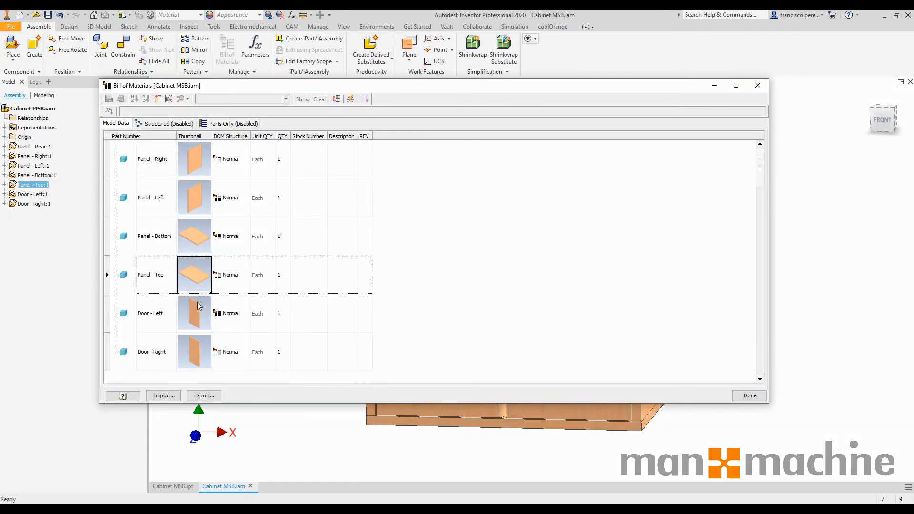
{"action": "left_click", "coordinate": [199, 310]}
{"action": "left_click", "coordinate": [200, 346]}
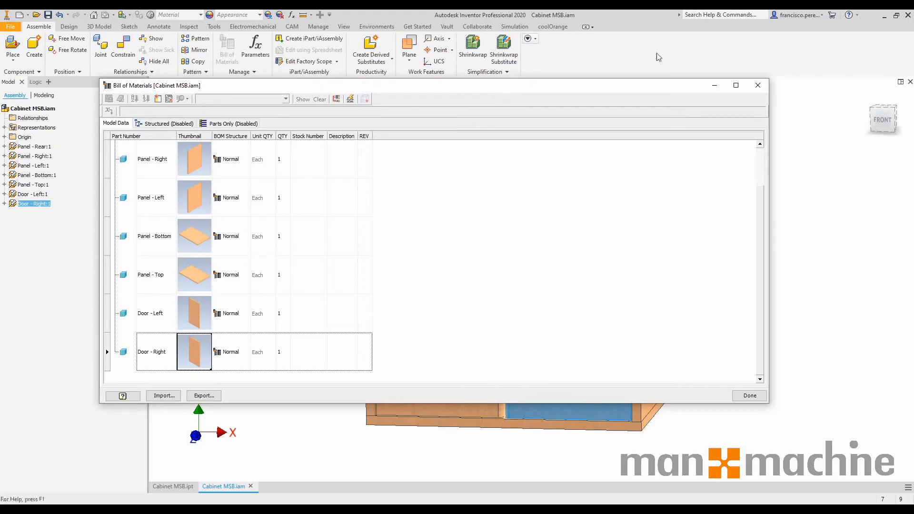
{"action": "left_click", "coordinate": [758, 86]}
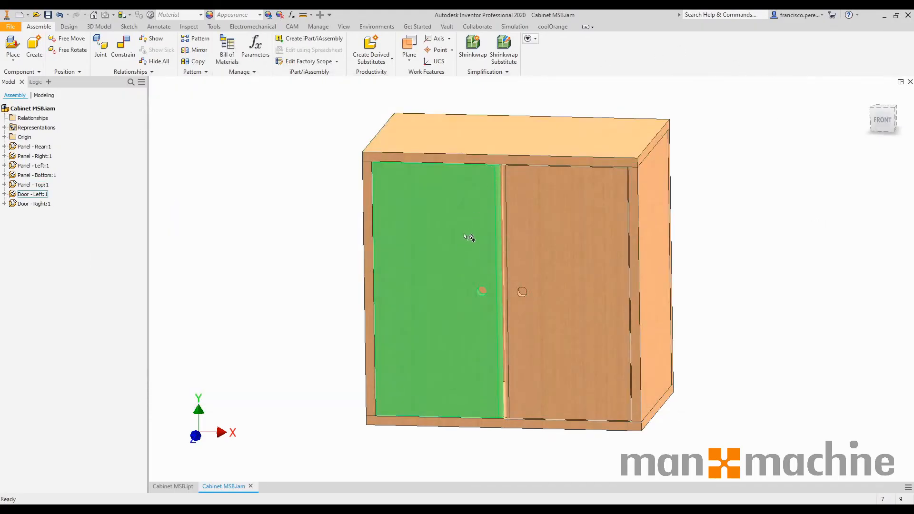
Unground the left door component and move it out of its opening, away from the cabinet.
{"action": "left_click", "coordinate": [472, 237]}
{"action": "left_click", "coordinate": [576, 227]}
{"action": "left_click", "coordinate": [450, 245]}
{"action": "left_click", "coordinate": [604, 268]}
{"action": "left_click", "coordinate": [453, 255]}
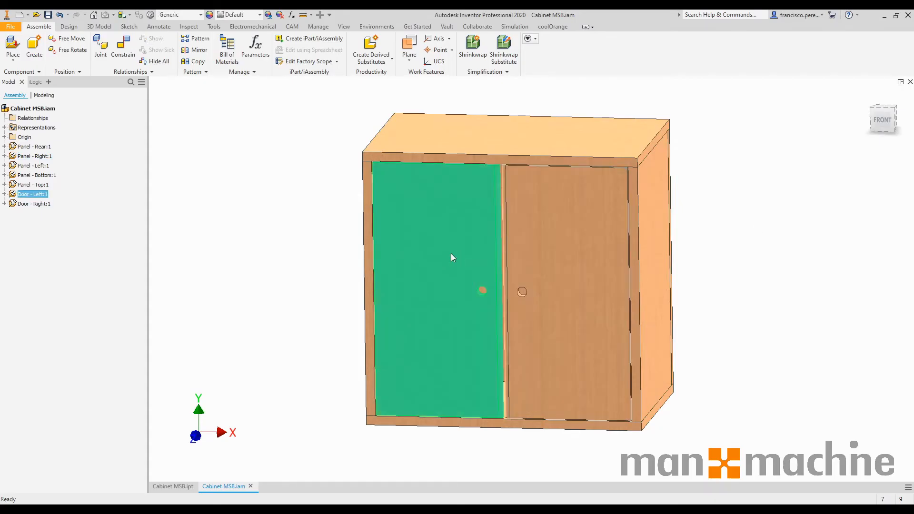
{"action": "right_click", "coordinate": [450, 254]}
{"action": "left_click", "coordinate": [444, 423]}
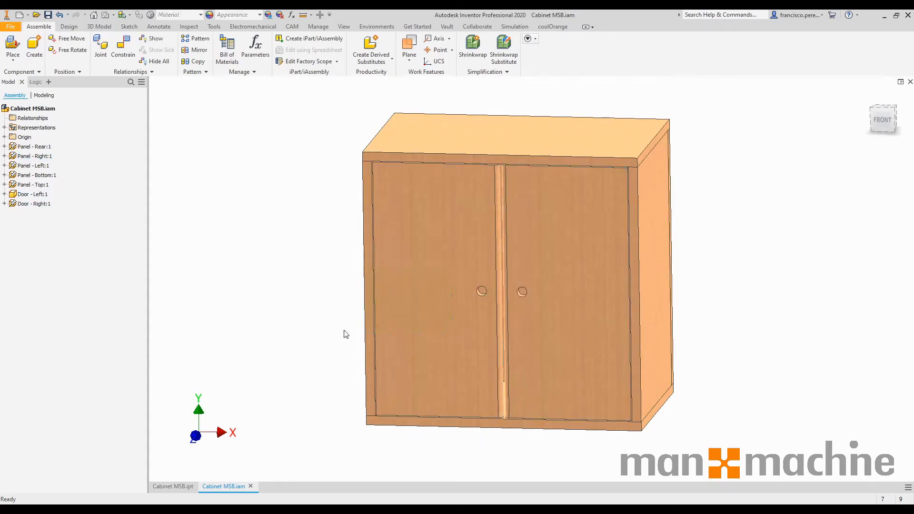
{"action": "left_click_drag", "start_coordinate": [452, 267], "coordinate": [367, 309]}
Mate the left door's top face to the underside of the top panel with a 2 mm offset.
{"action": "key", "text": "c"}
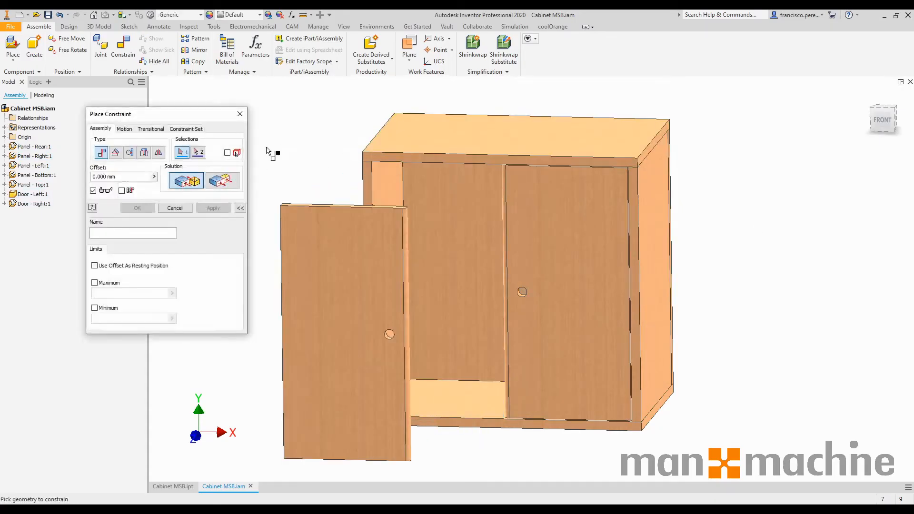
{"action": "middle_click_drag", "start_coordinate": [267, 149], "coordinate": [524, 165], "text": "shift"}
{"action": "scroll", "coordinate": [292, 227], "scroll_direction": "up", "scroll_amount": 3}
{"action": "left_click", "coordinate": [394, 245]}
{"action": "middle_click_drag", "start_coordinate": [524, 165], "coordinate": [527, 285]}
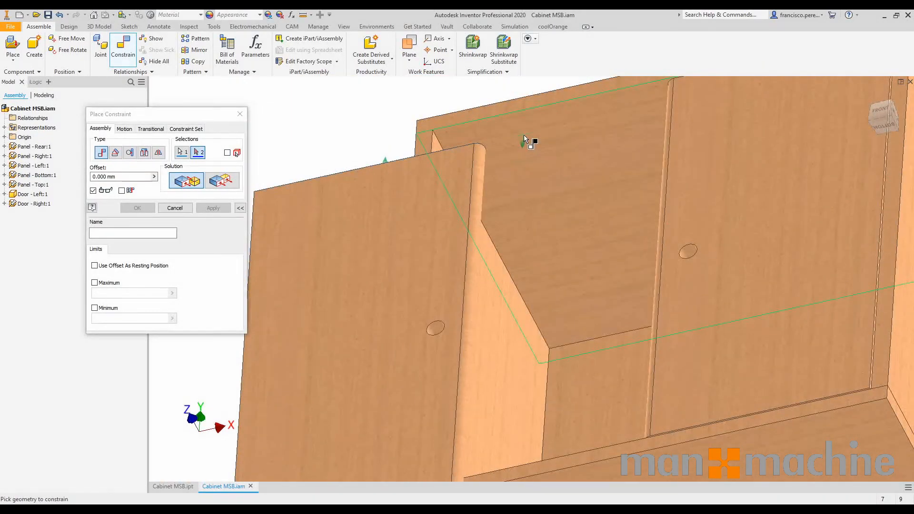
{"action": "left_click", "coordinate": [528, 139]}
{"action": "type", "text": "2"}
{"action": "key", "text": "Return"}
{"action": "key", "text": "Escape"}
Shift the left door sideways and mate its outer vertical edge to the left side panel's inner front edge with a -2 mm offset.
{"action": "scroll", "coordinate": [384, 184], "scroll_direction": "down", "scroll_amount": 3}
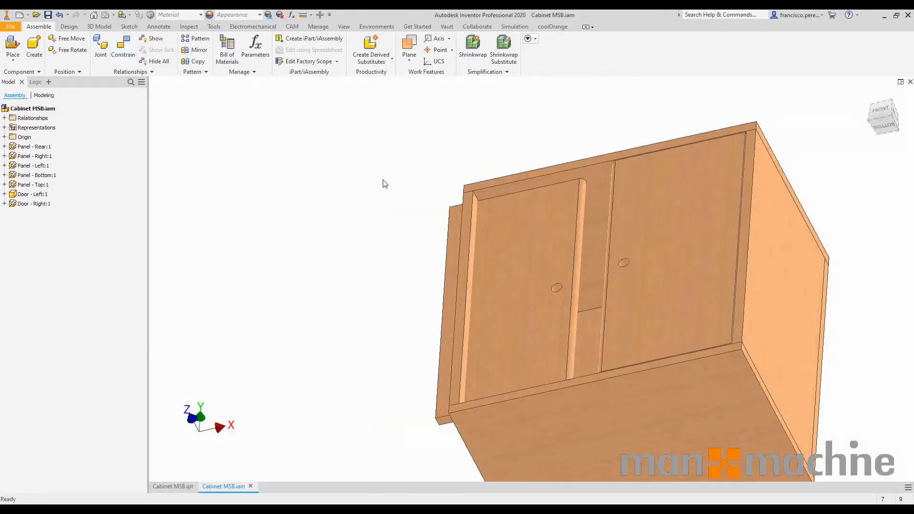
{"action": "middle_click_drag", "start_coordinate": [389, 185], "coordinate": [428, 223], "text": "shift"}
{"action": "left_click_drag", "start_coordinate": [533, 247], "coordinate": [584, 250]}
{"action": "key", "text": "c"}
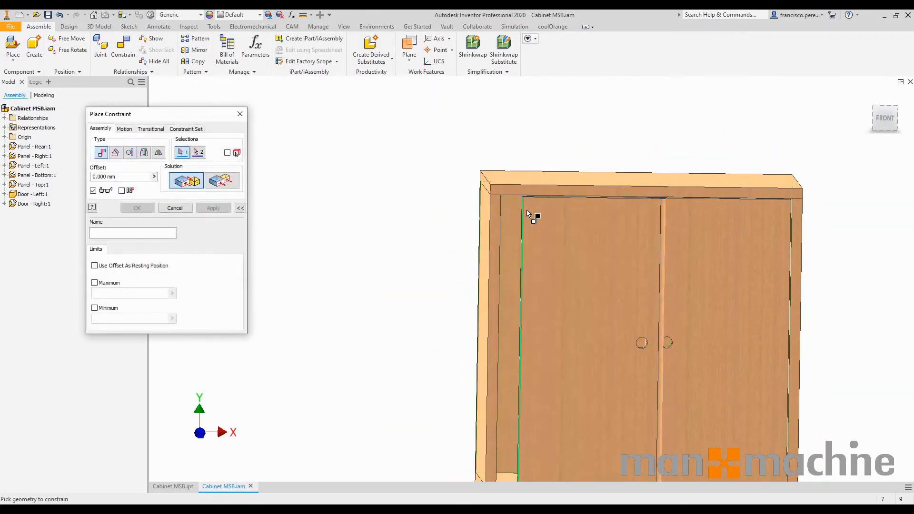
{"action": "middle_click_drag", "start_coordinate": [529, 213], "coordinate": [532, 222], "text": "shift"}
{"action": "scroll", "coordinate": [532, 222], "scroll_direction": "up", "scroll_amount": 5}
{"action": "middle_click_drag", "start_coordinate": [522, 171], "coordinate": [541, 260]}
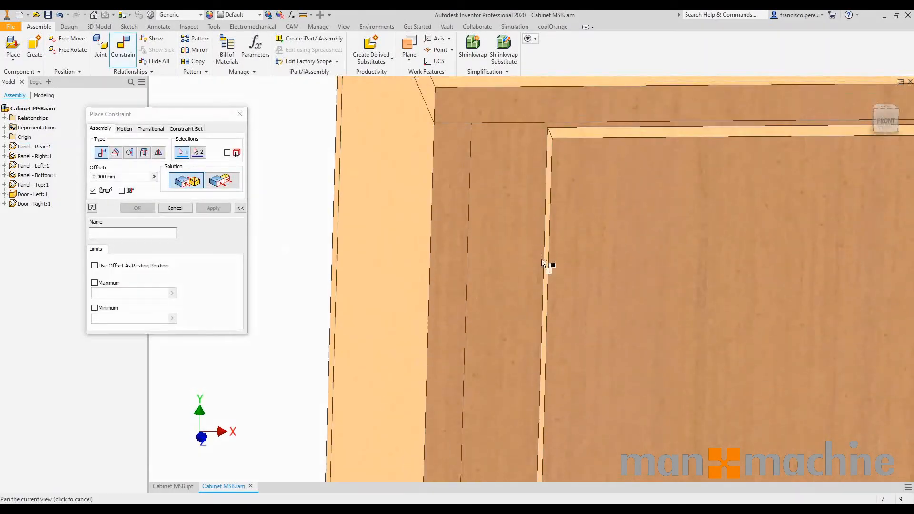
{"action": "left_click", "coordinate": [553, 165]}
{"action": "left_click", "coordinate": [471, 151]}
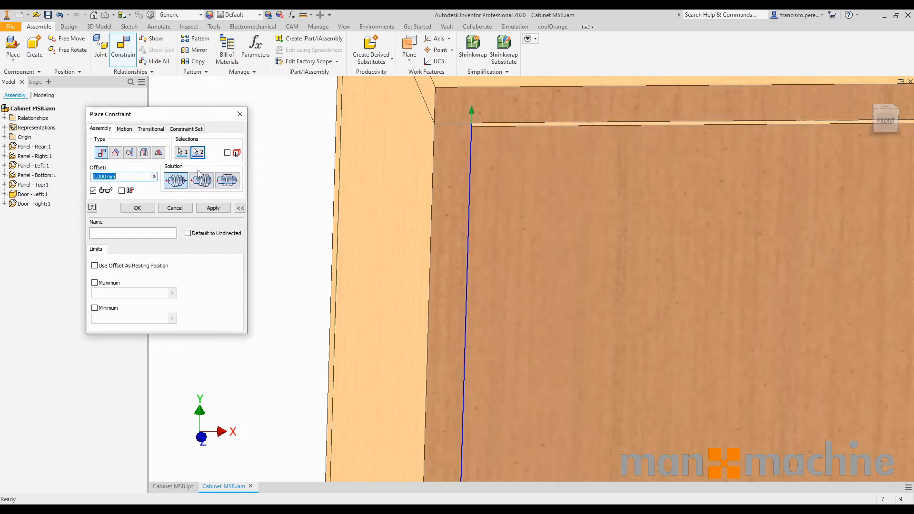
{"action": "type", "text": "-2"}
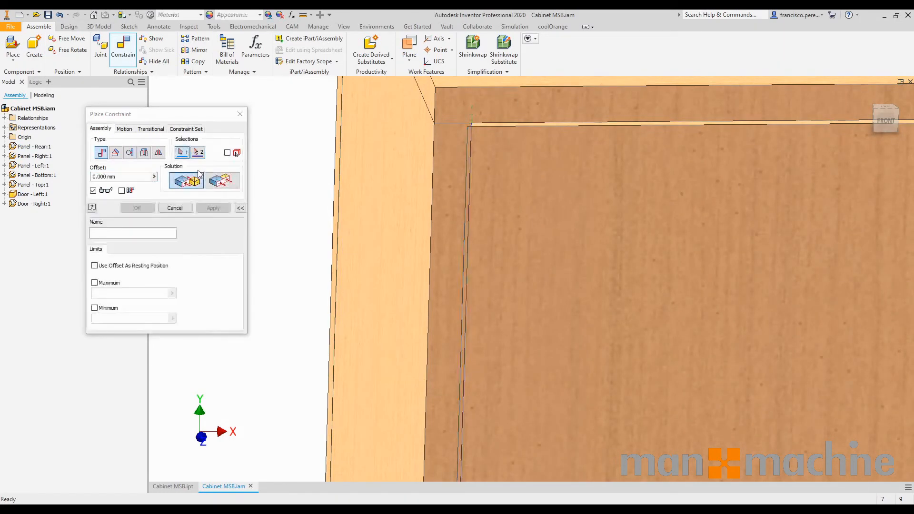
{"action": "left_click", "coordinate": [213, 208]}
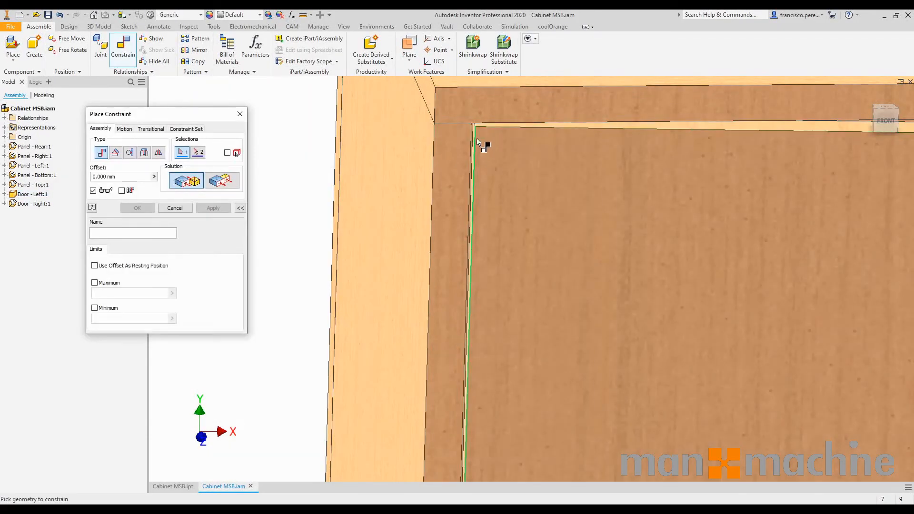
{"action": "left_click", "coordinate": [476, 138]}
{"action": "type", "text": "2"}
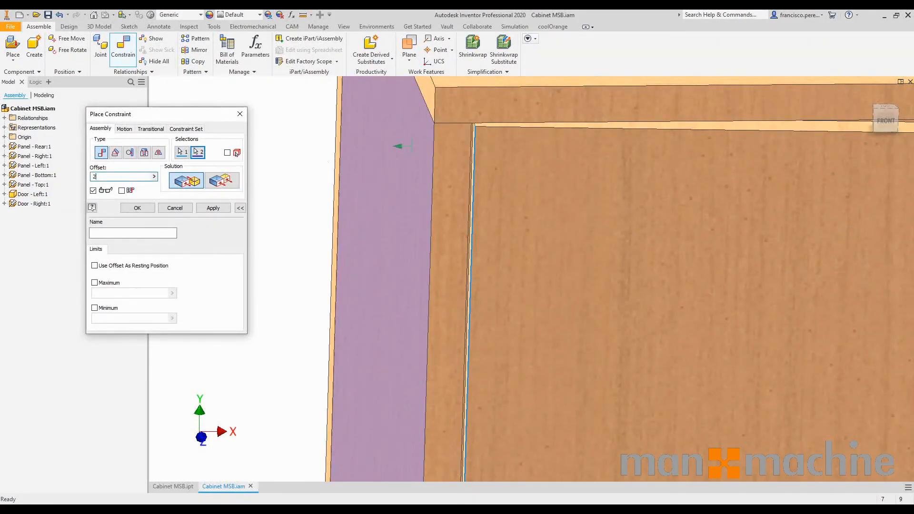
{"action": "type", "text": "2"}
{"action": "left_click", "coordinate": [333, 157]}
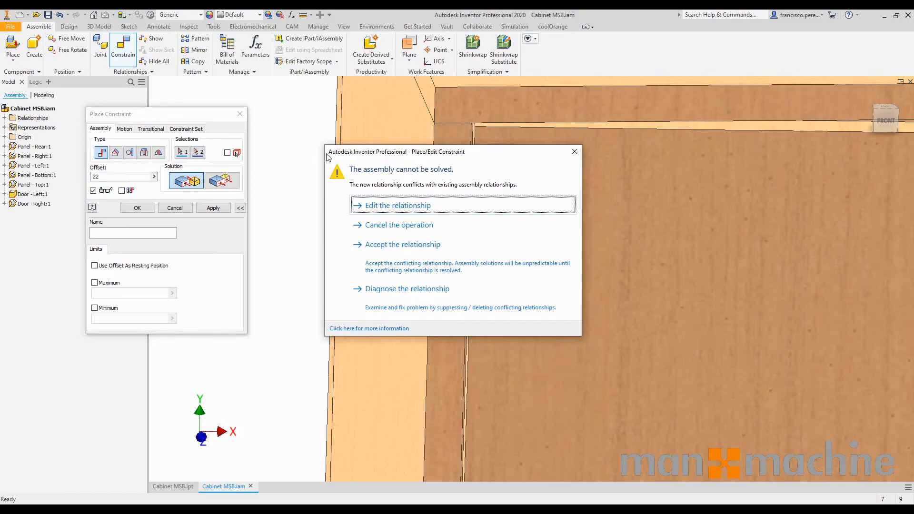
{"action": "key", "text": "Escape"}
Mate the left door's outer vertical edge to the outer face of the left side panel with a negative offset.
{"action": "key", "text": "c"}
{"action": "left_click", "coordinate": [474, 150]}
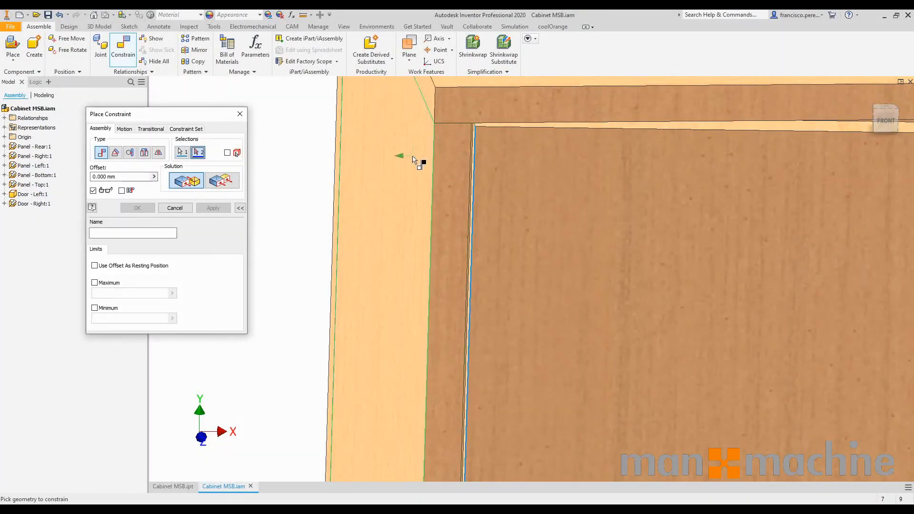
{"action": "left_click", "coordinate": [413, 162]}
{"action": "type", "text": "-2"}
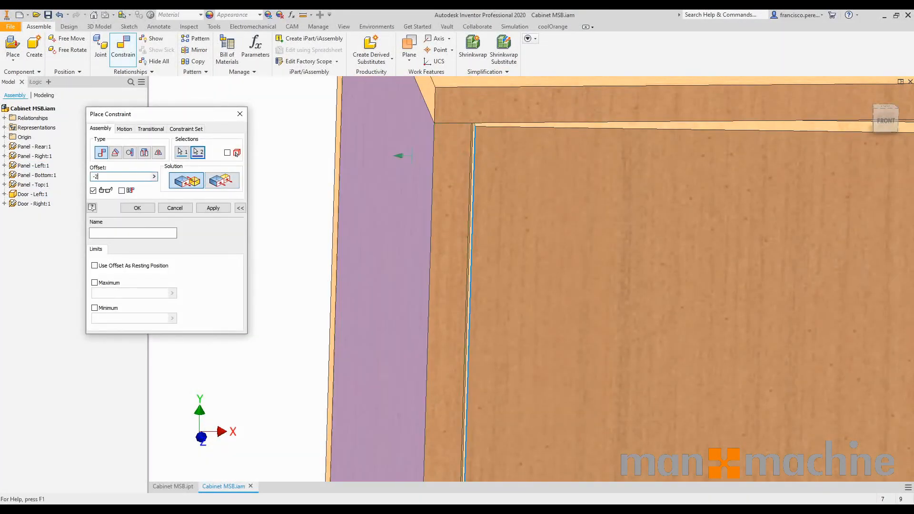
{"action": "key", "text": "Return"}
Swing the left door partly open about its outer vertical edge to test its movement.
{"action": "scroll", "coordinate": [237, 200], "scroll_direction": "down", "scroll_amount": 5}
{"action": "middle_click_drag", "start_coordinate": [496, 214], "coordinate": [470, 212], "text": "shift"}
{"action": "left_click_drag", "start_coordinate": [551, 236], "coordinate": [530, 256]}
{"action": "left_click", "coordinate": [351, 210]}
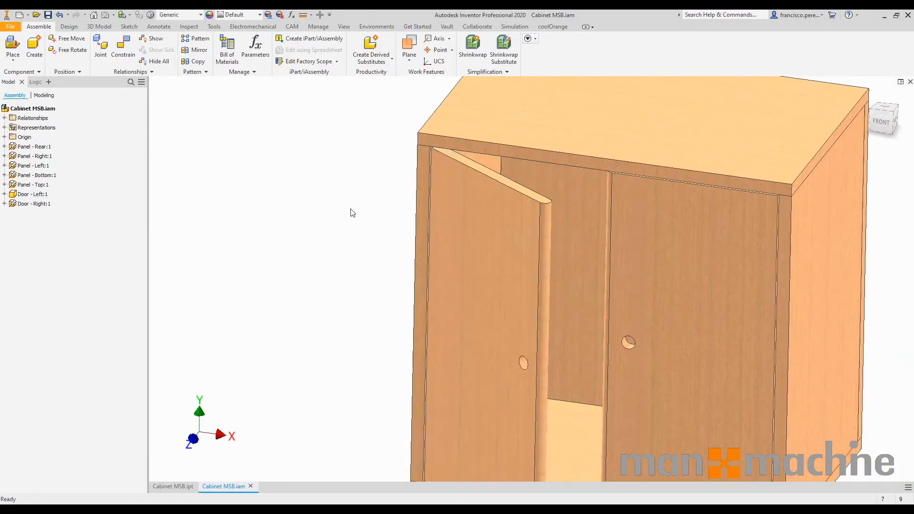
{"action": "scroll", "coordinate": [353, 213], "scroll_direction": "down", "scroll_amount": 5}
{"action": "middle_click_drag", "start_coordinate": [363, 210], "coordinate": [322, 209], "text": "shift"}
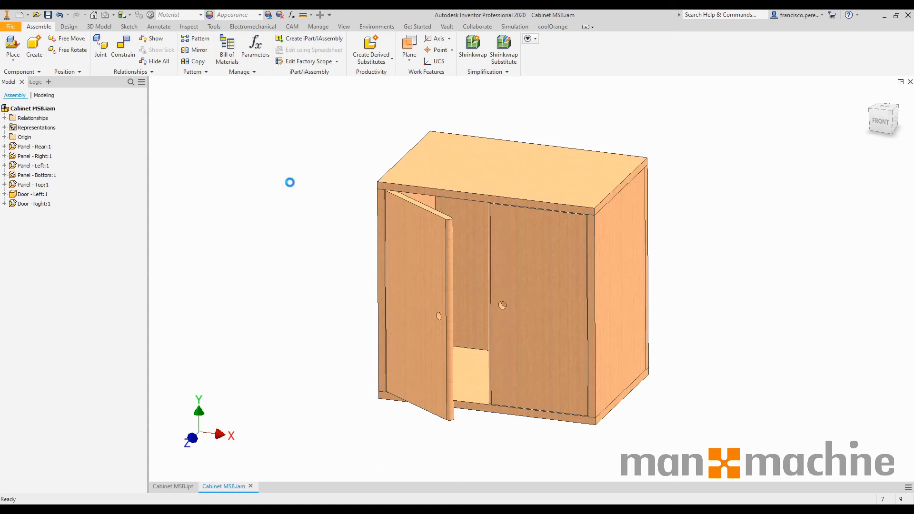
In the multi-body part Cabinet MSB.ipt, set the WIDTH parameter to 1100 mm.
{"action": "left_click", "coordinate": [174, 486]}
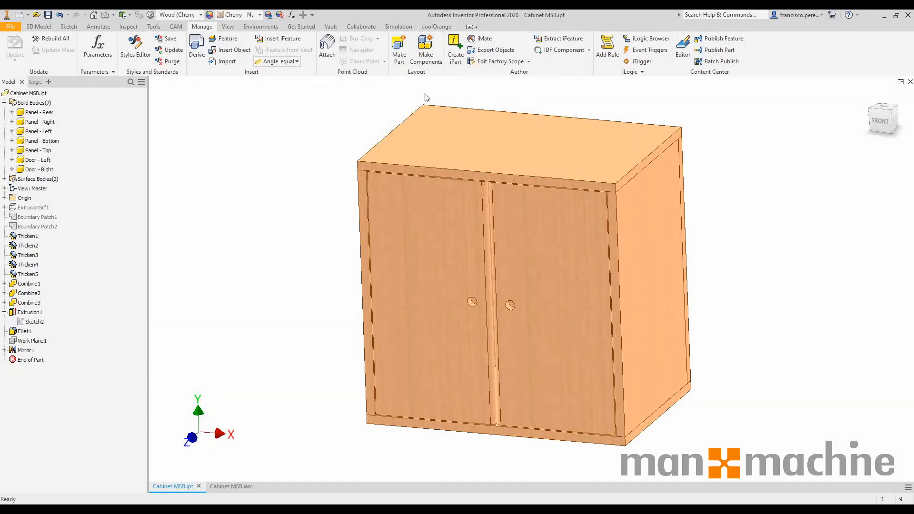
{"action": "left_click", "coordinate": [39, 27]}
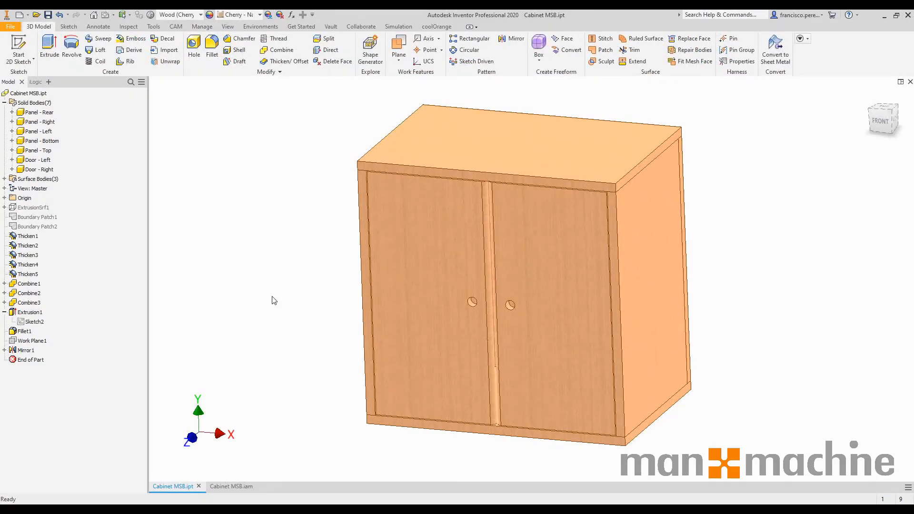
{"action": "left_click", "coordinate": [291, 15]}
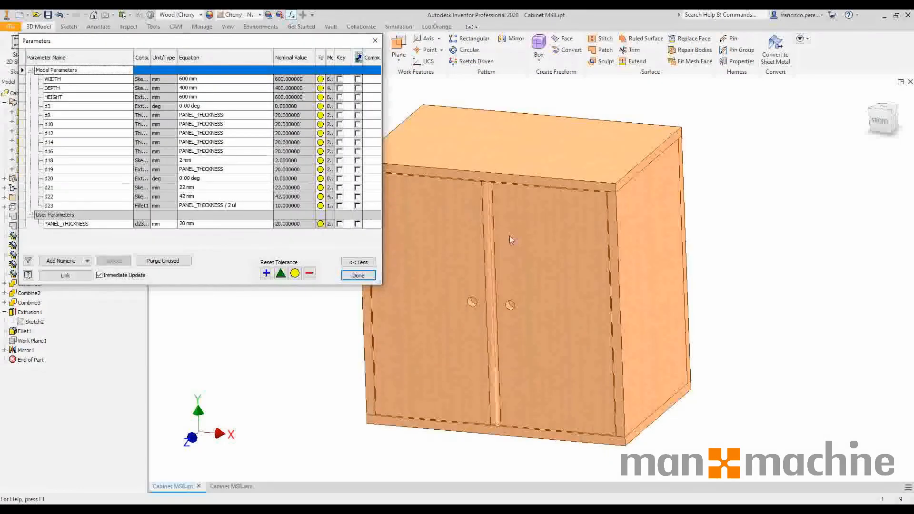
{"action": "scroll", "coordinate": [509, 236], "scroll_direction": "down", "scroll_amount": 3}
{"action": "middle_click_drag", "start_coordinate": [509, 237], "coordinate": [581, 240]}
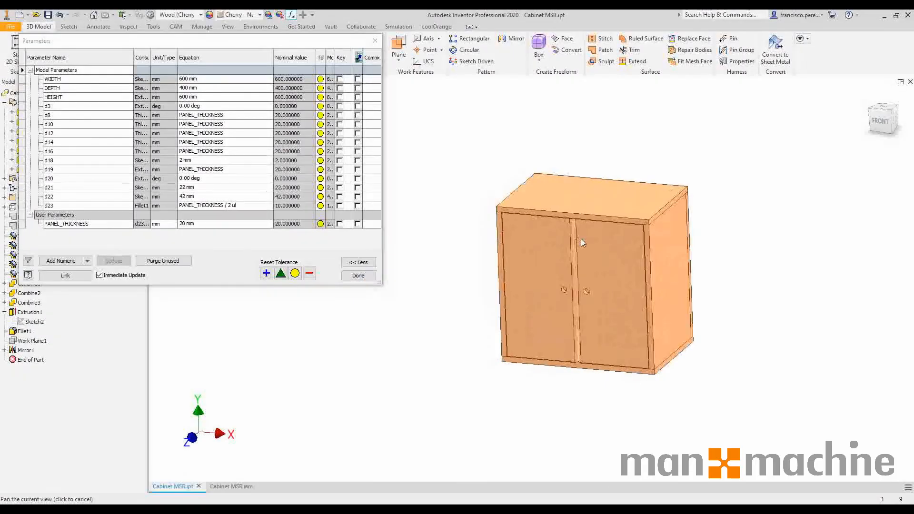
{"action": "left_click", "coordinate": [226, 79]}
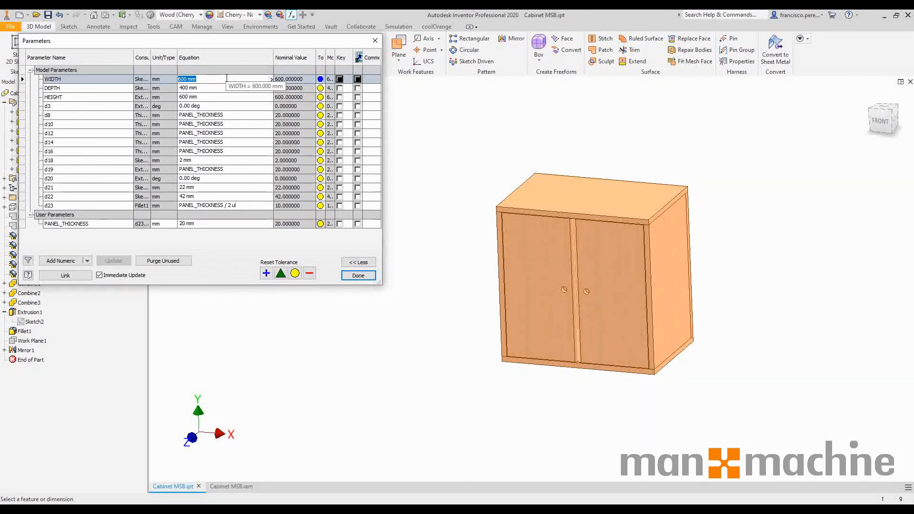
{"action": "type", "text": "1100"}
{"action": "key", "text": "Return"}
Set the HEIGHT parameter to 750 mm and finish editing the part's parameters.
{"action": "left_click", "coordinate": [201, 97]}
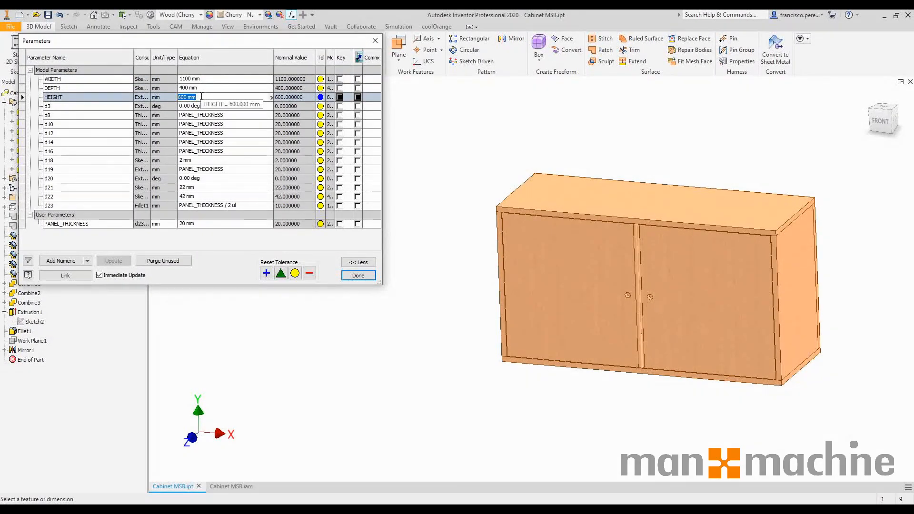
{"action": "type", "text": "750"}
{"action": "key", "text": "Return"}
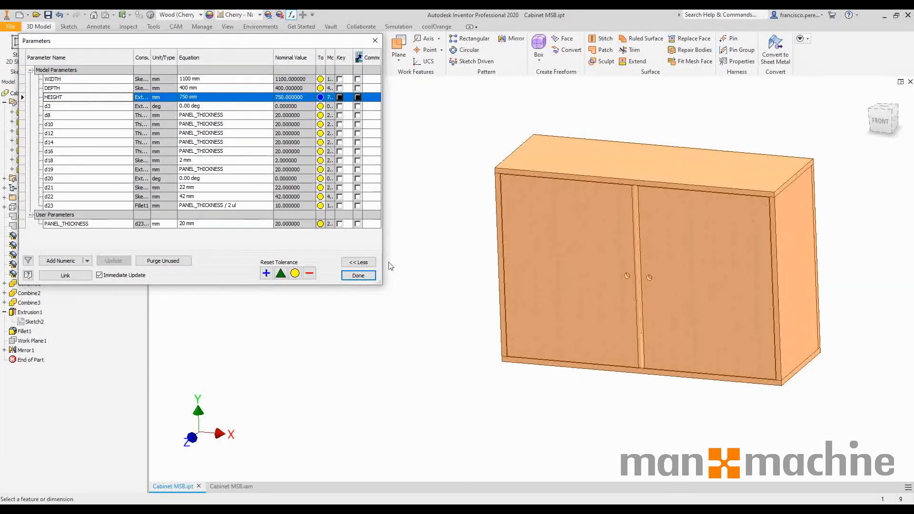
{"action": "left_click", "coordinate": [347, 279]}
{"action": "scroll", "coordinate": [330, 276], "scroll_direction": "up", "scroll_amount": 2}
{"action": "middle_click_drag", "start_coordinate": [449, 251], "coordinate": [318, 244]}
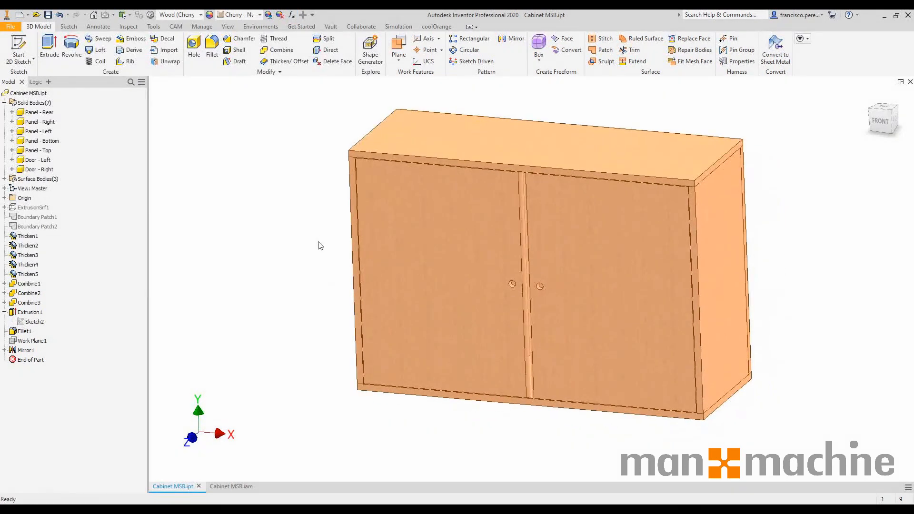
Return to the Cabinet MSB.iam assembly, update it to the changed part dimensions, and inspect the resized cabinet.
{"action": "left_click", "coordinate": [232, 486]}
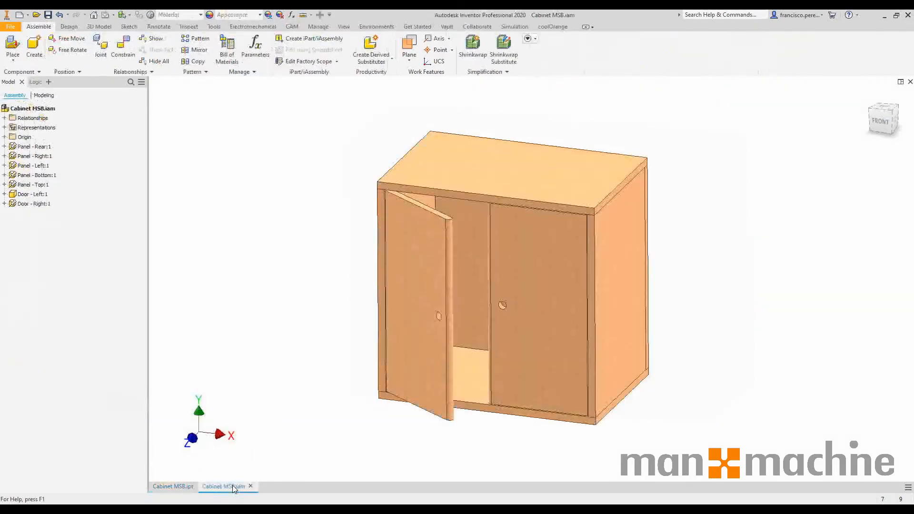
{"action": "left_click", "coordinate": [105, 15]}
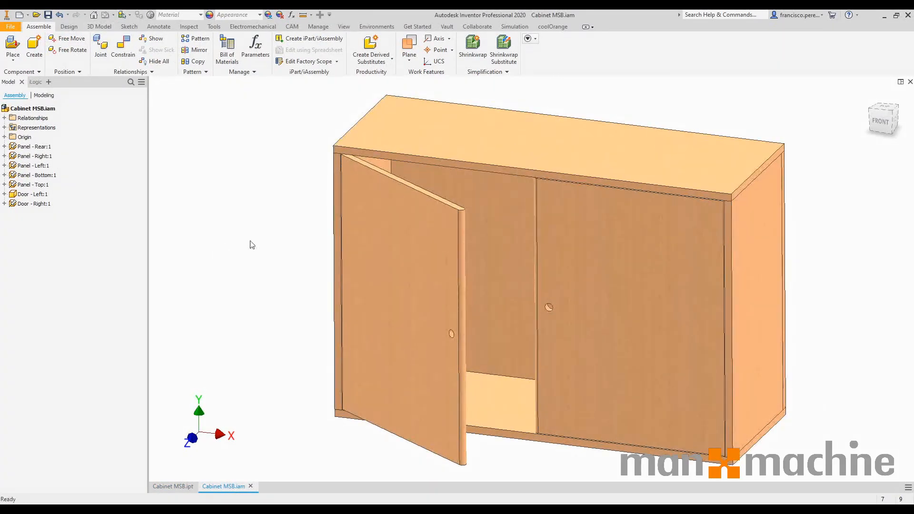
{"action": "middle_click_drag", "start_coordinate": [253, 244], "coordinate": [223, 217], "text": "shift"}
{"action": "scroll", "coordinate": [223, 218], "scroll_direction": "up", "scroll_amount": 1}
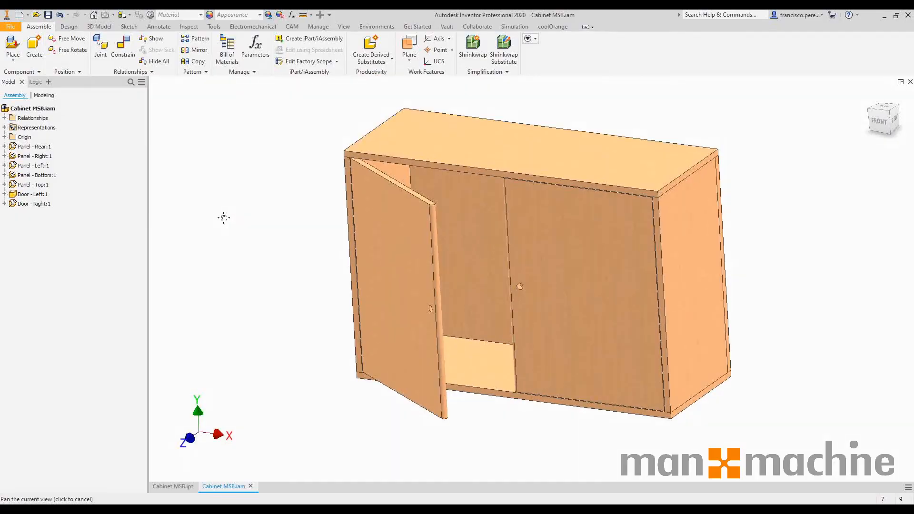
{"action": "scroll", "coordinate": [224, 217], "scroll_direction": "down", "scroll_amount": 3}
{"action": "scroll", "coordinate": [238, 221], "scroll_direction": "up", "scroll_amount": 3}
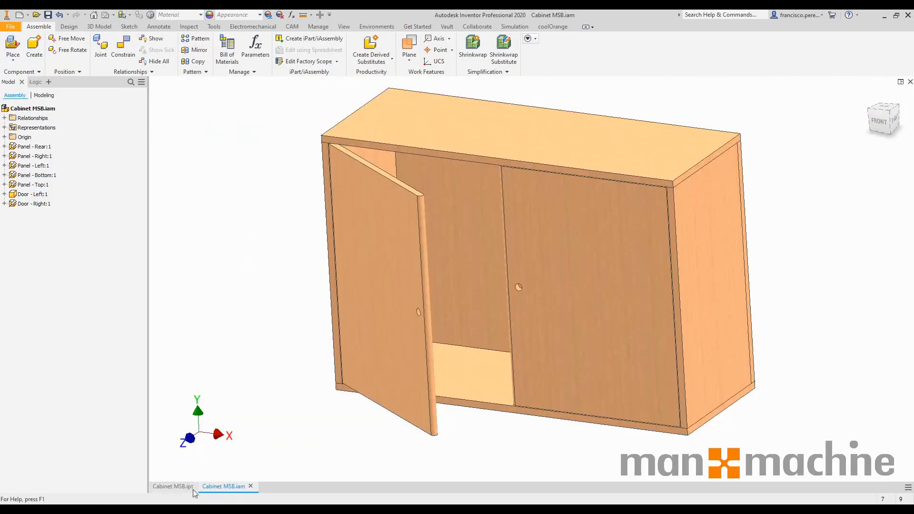